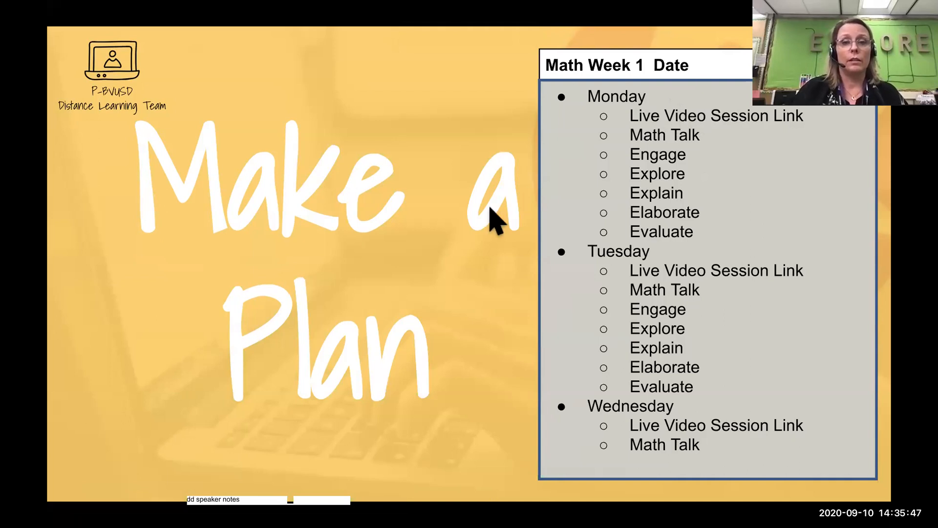
Switch to the Canvas course's Modules page in Chrome and expand the ELA Weekly Content TEMPLATE module to review its weekly layout
key(ctrl+Up)
click(471, 35)
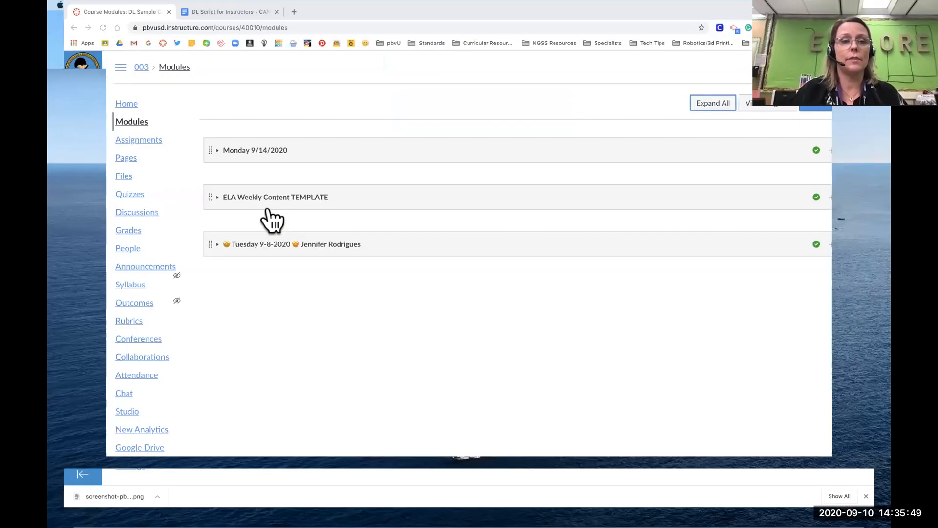
click(378, 205)
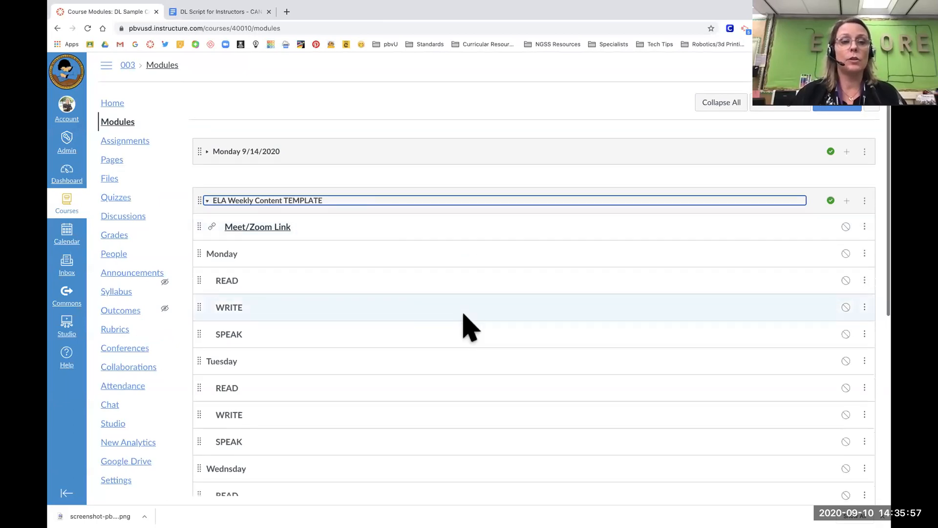
scroll(463, 325, down, 2)
scroll(463, 315, down, 1)
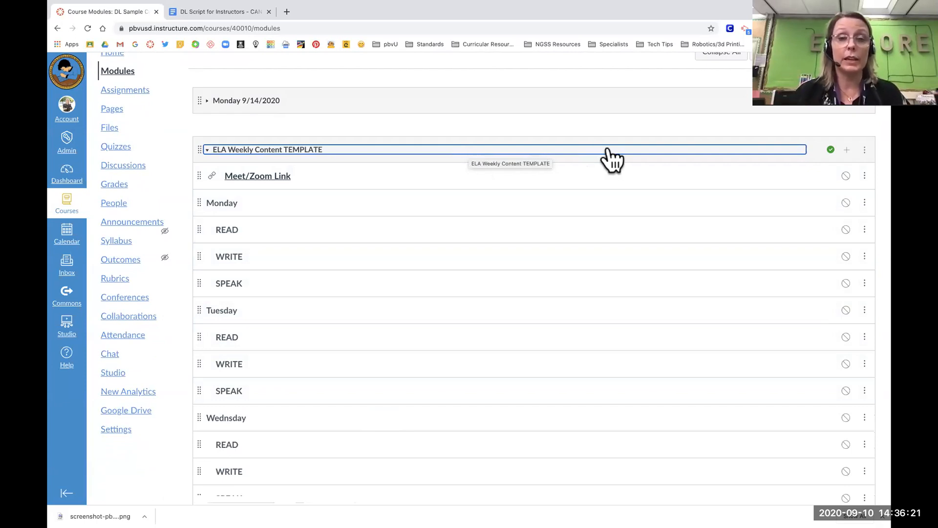
Duplicate the ELA Weekly Content TEMPLATE module and look through the copy's items
click(865, 150)
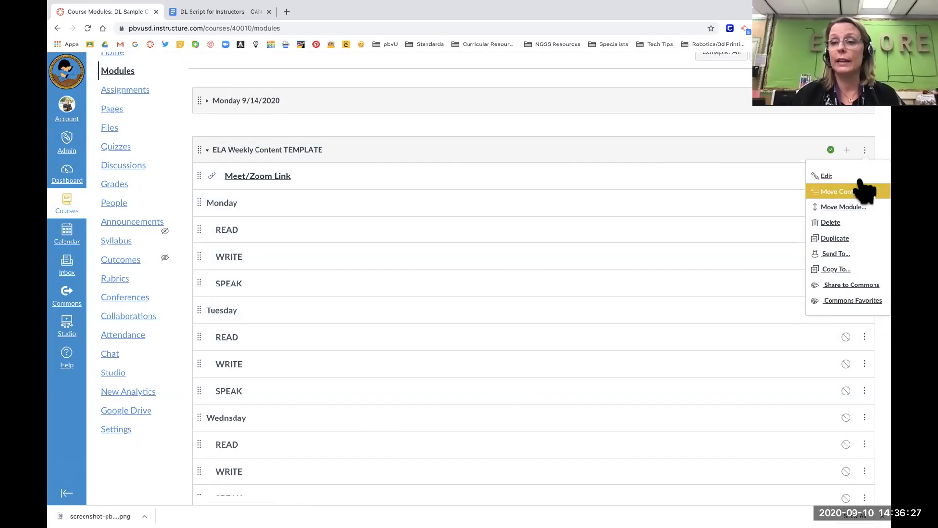
click(839, 238)
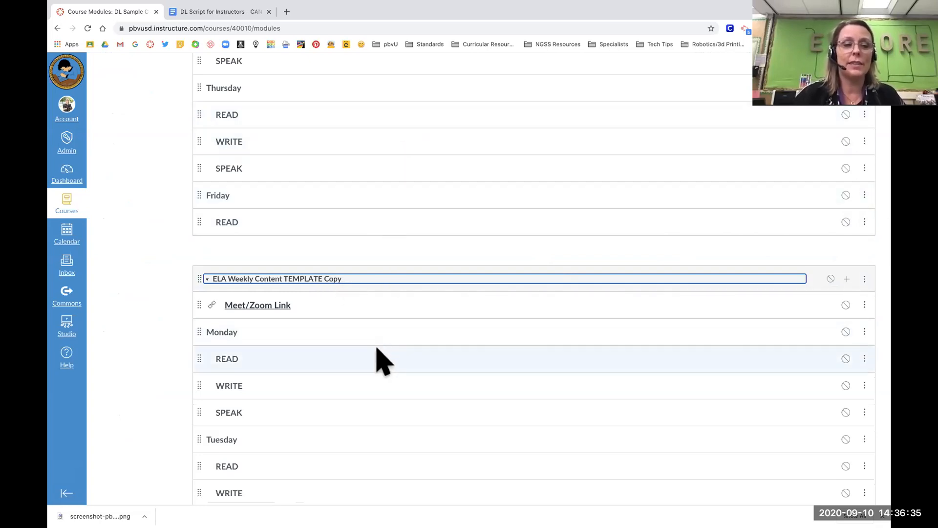
scroll(379, 359, down, 1)
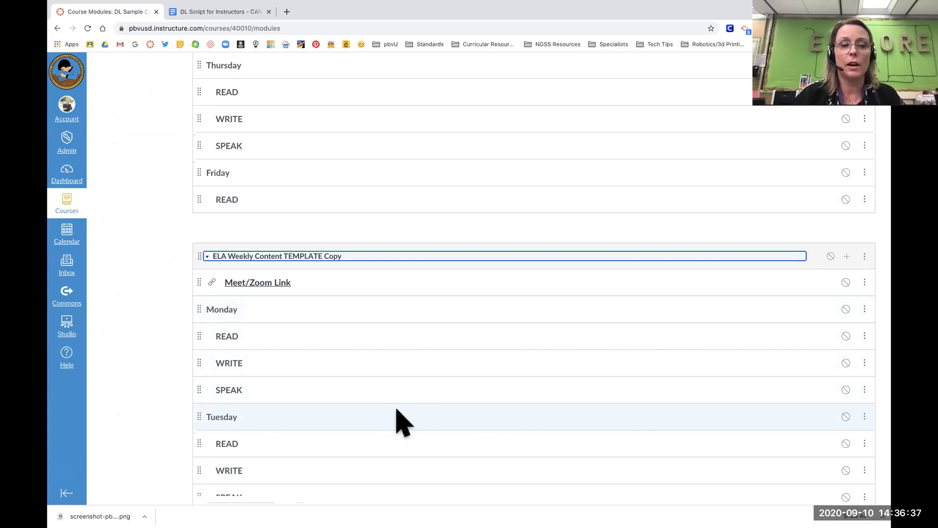
scroll(405, 422, down, 3)
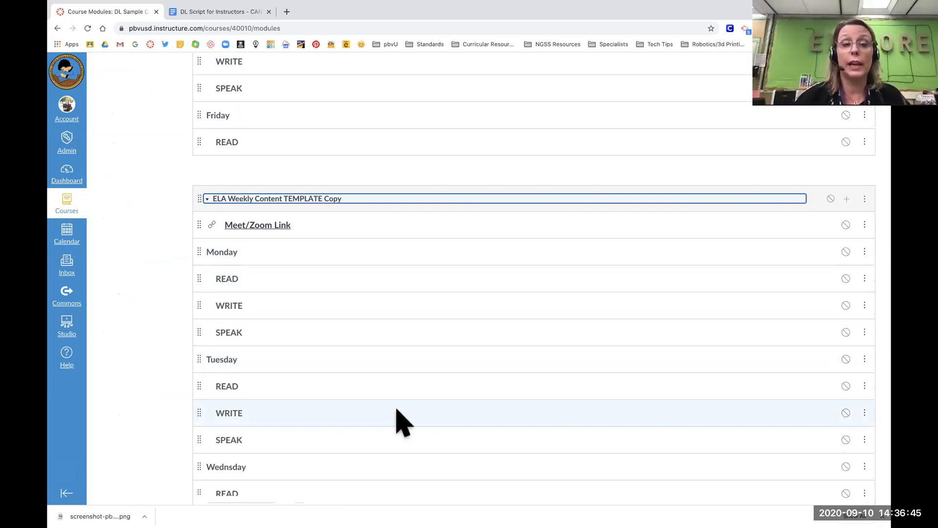
scroll(396, 410, up, 2)
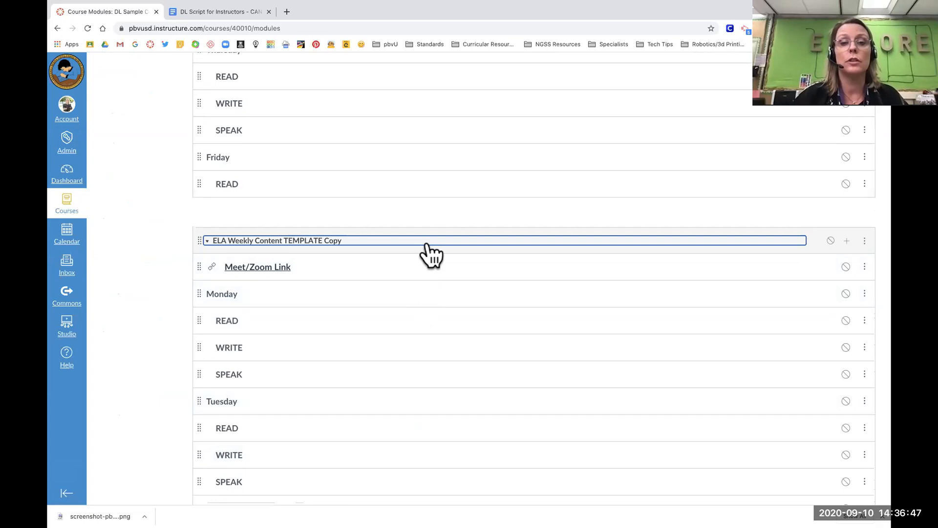
Collapse all modules in the course so only their headings are listed
click(424, 243)
scroll(426, 239, up, 10)
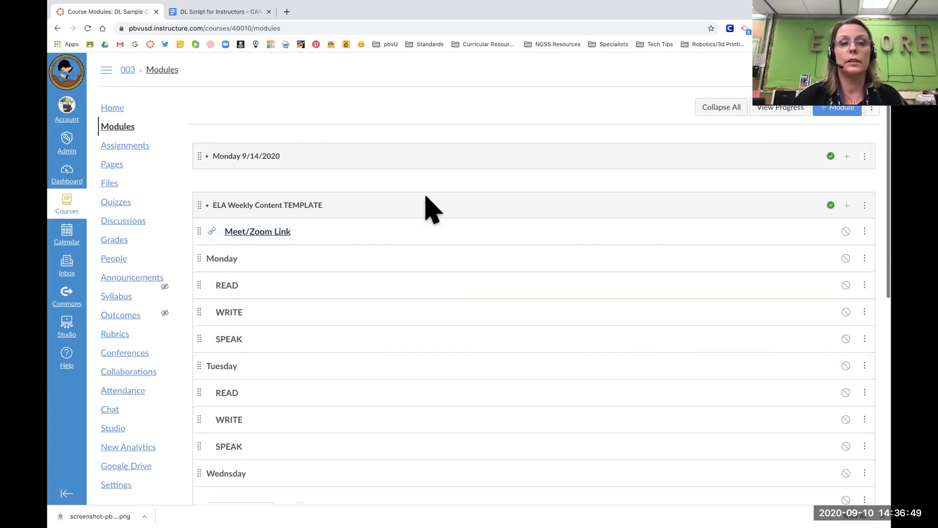
click(424, 205)
click(425, 206)
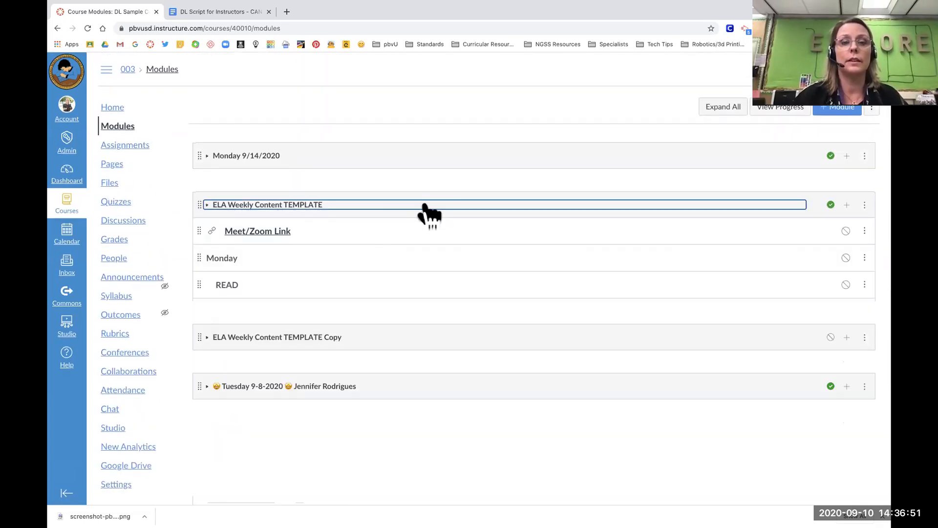
click(424, 205)
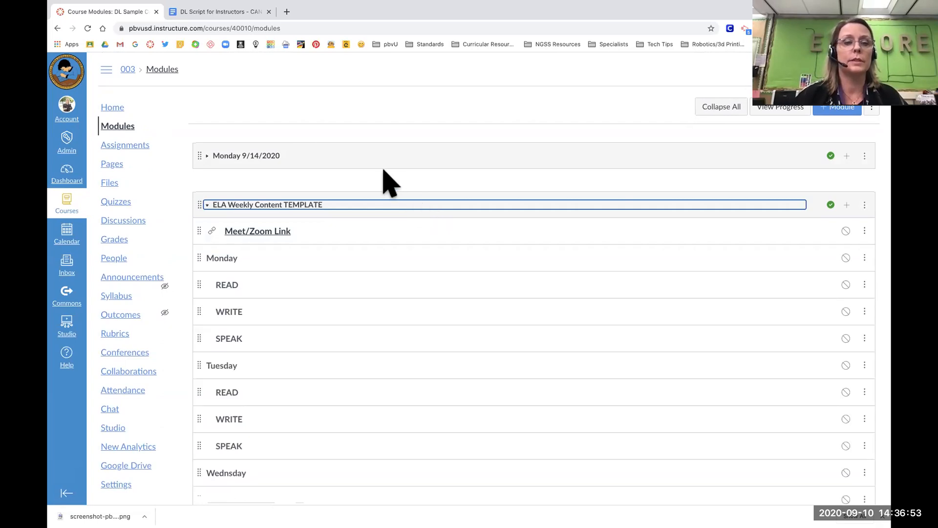
click(714, 107)
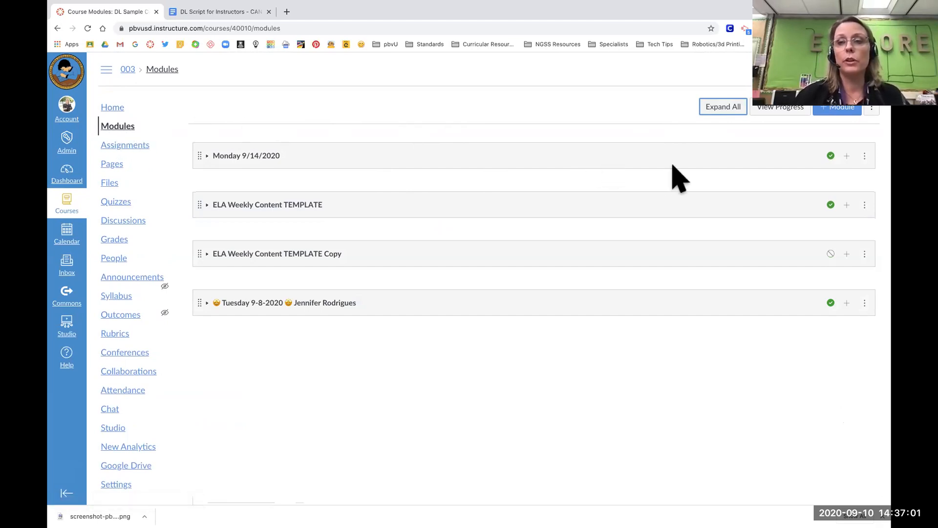
Create a module named Demo Module without choosing a prerequisite module, and move it to the top of the module list
click(837, 111)
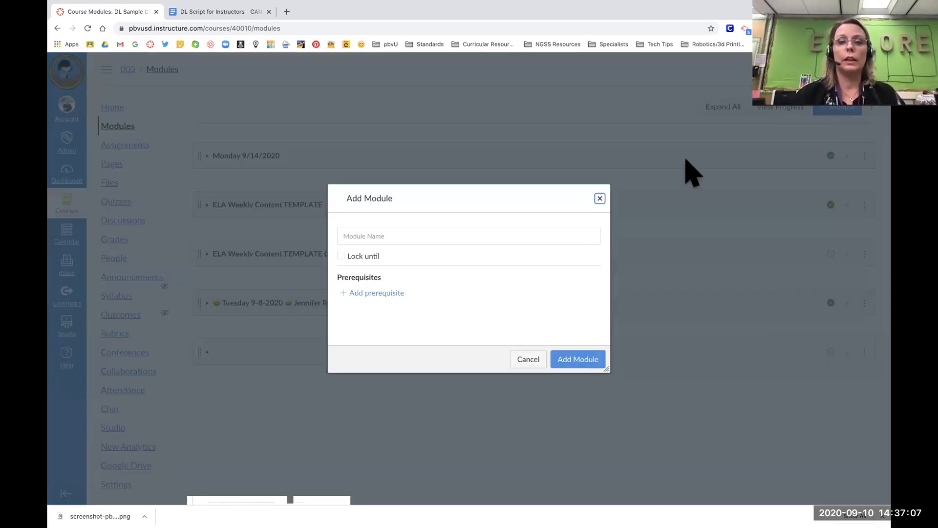
click(432, 234)
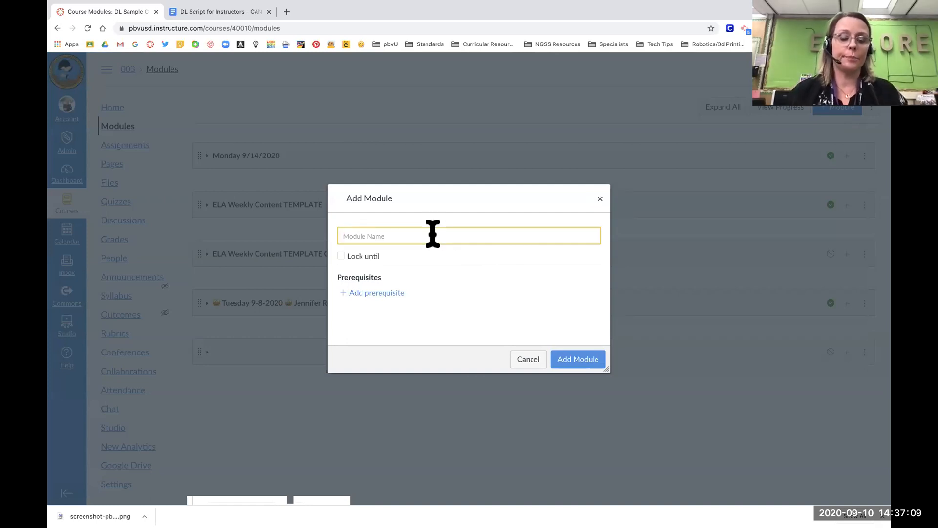
text(Demo Module)
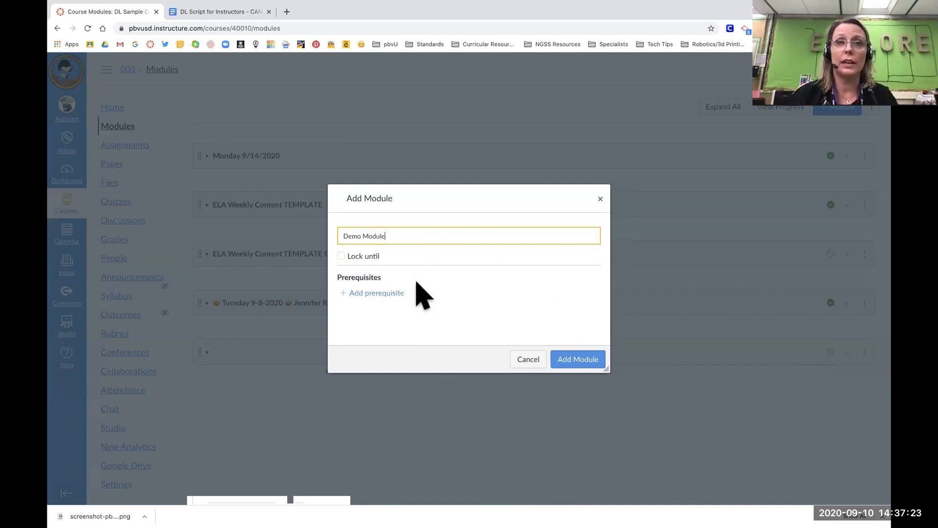
click(380, 293)
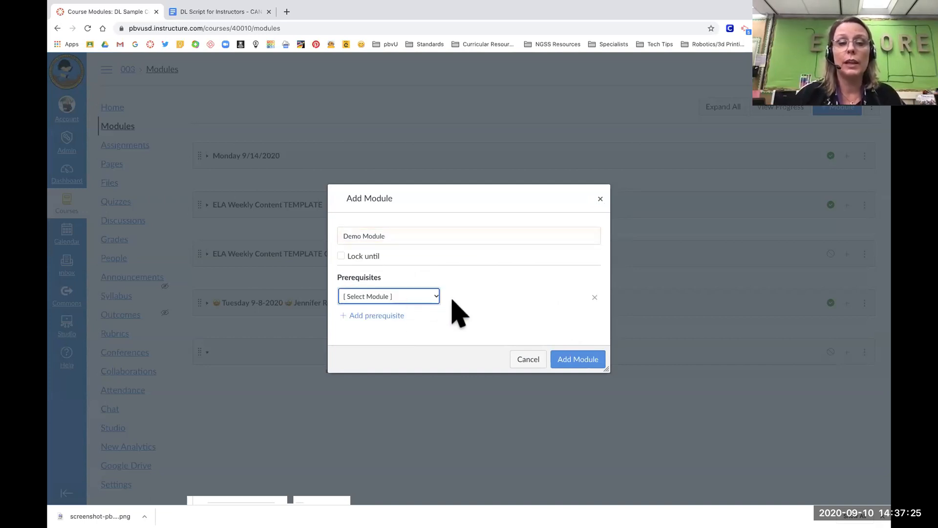
click(435, 297)
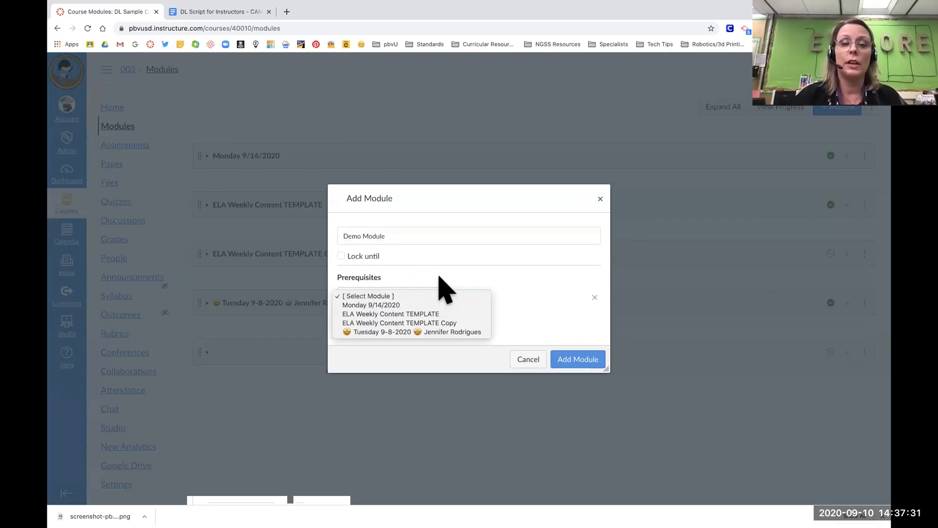
click(440, 287)
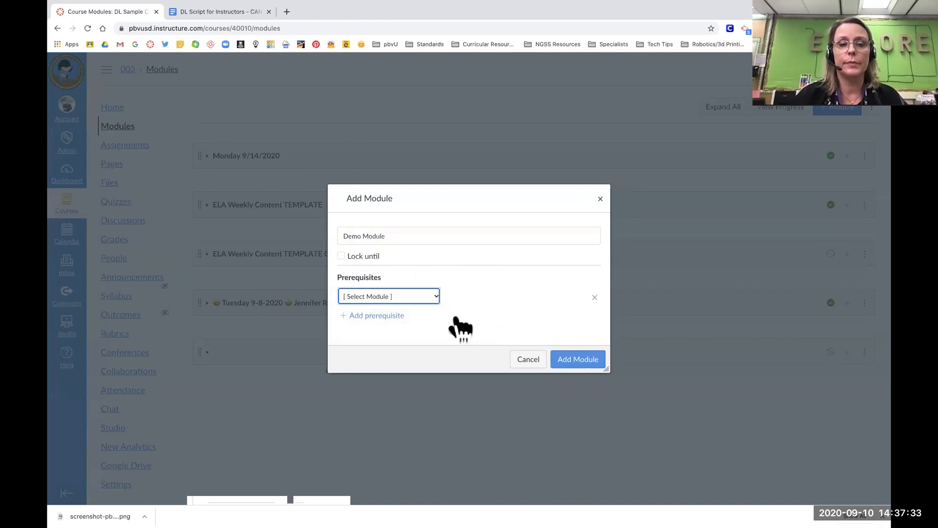
click(579, 361)
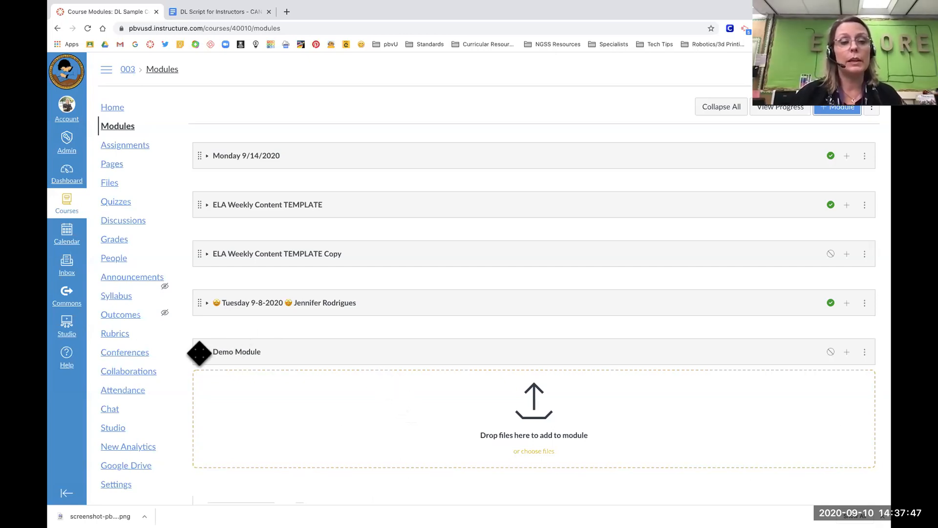
drag(200, 353, 210, 161)
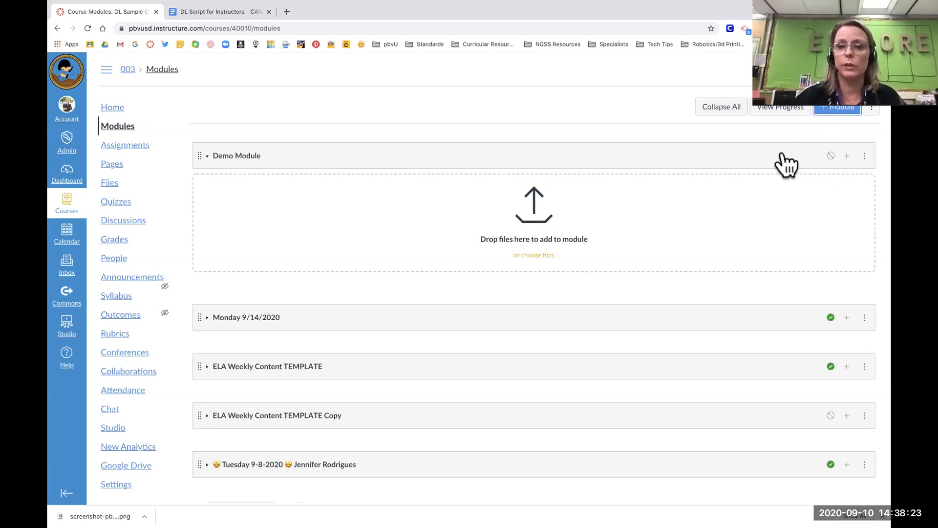
Briefly expand and collapse the Monday 9/14/2020 and ELA Weekly Content TEMPLATE modules to view their contents
click(590, 323)
click(589, 322)
scroll(587, 317, down, 1)
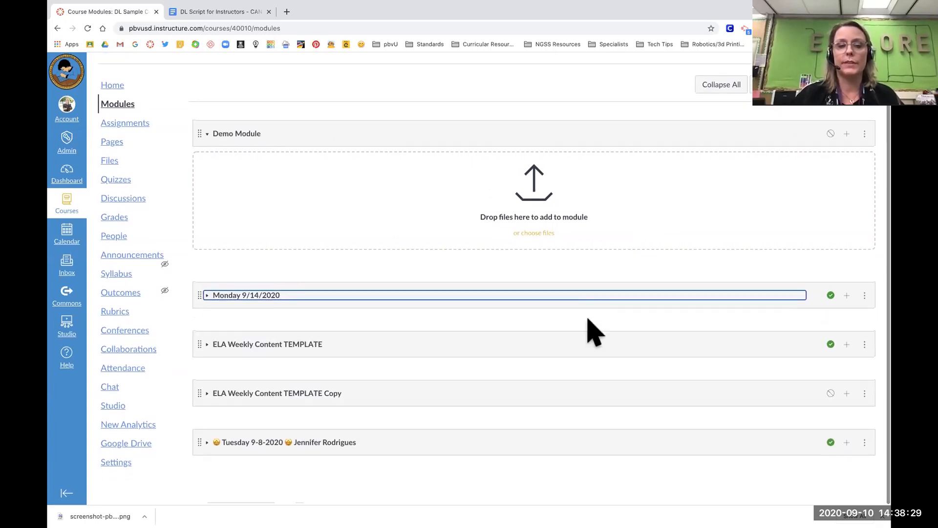
click(586, 348)
click(586, 348)
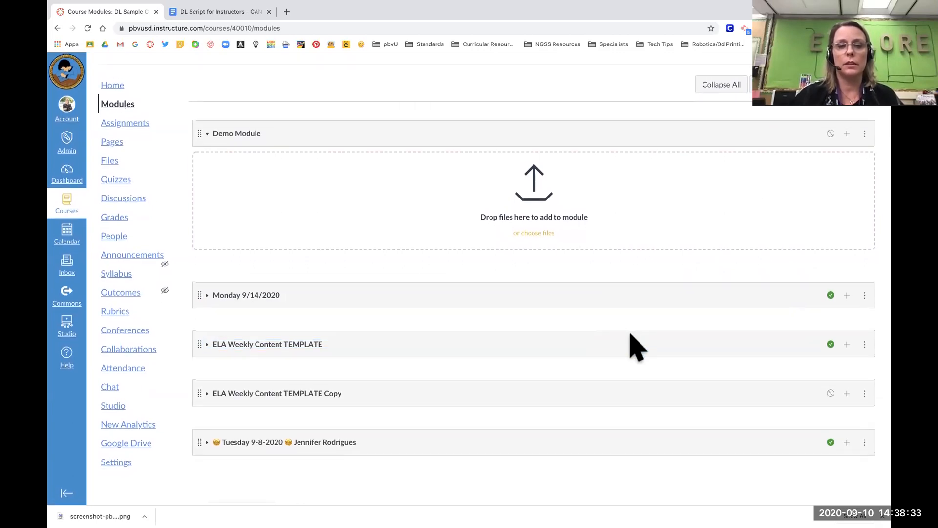
click(619, 348)
click(619, 347)
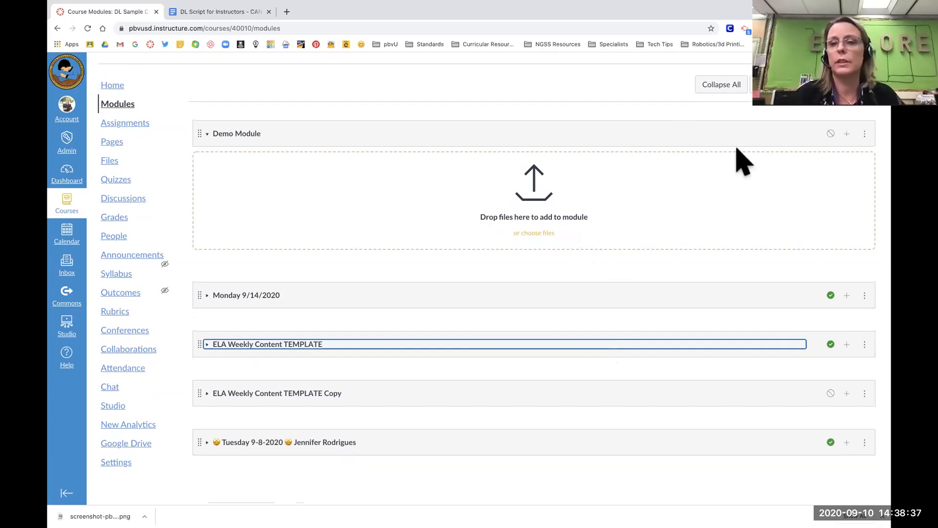
Publish Demo Module
click(830, 135)
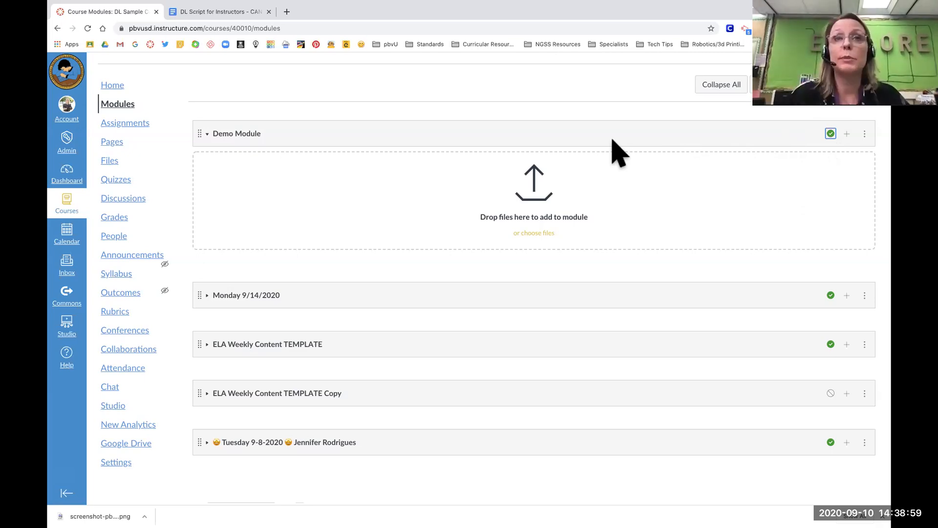
drag(614, 141, 301, 188)
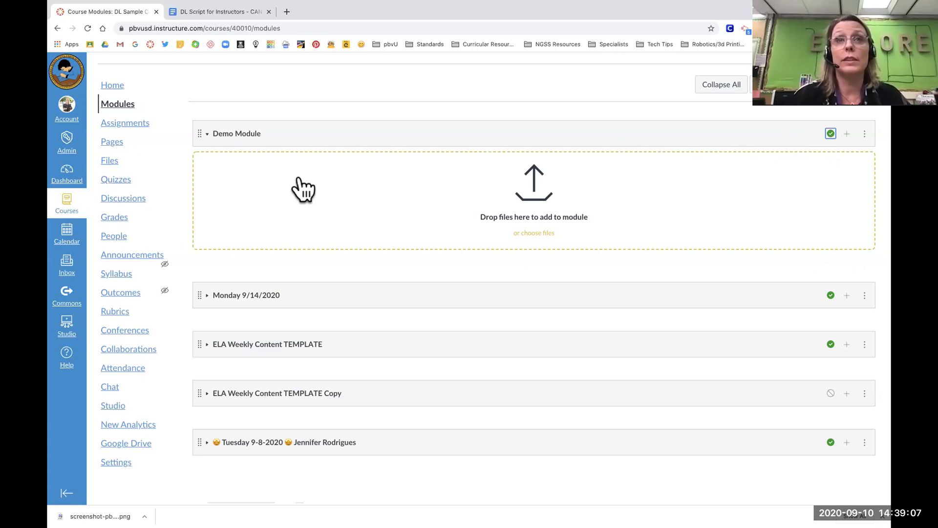
drag(301, 188, 139, 128)
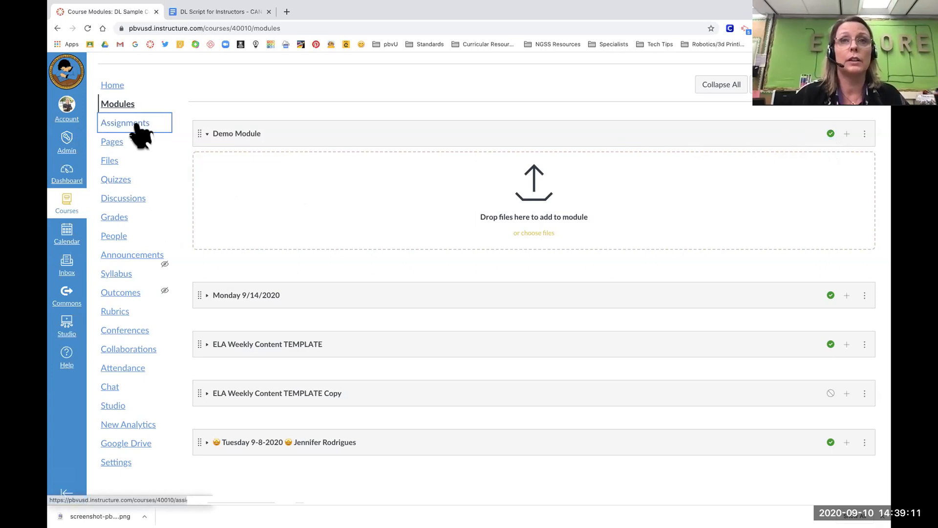
Check the course's Assignments page, then return to Modules and add the existing My Google Assignment to Demo Module
click(138, 128)
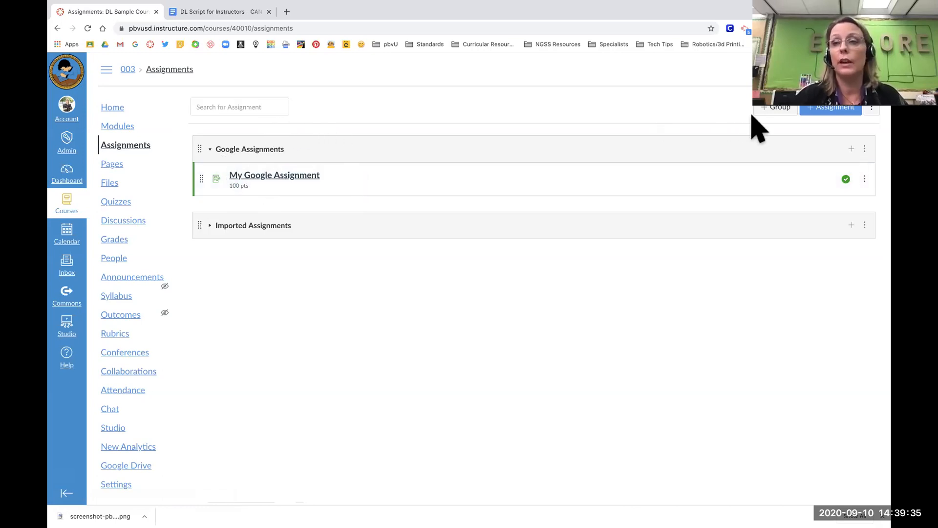
click(115, 128)
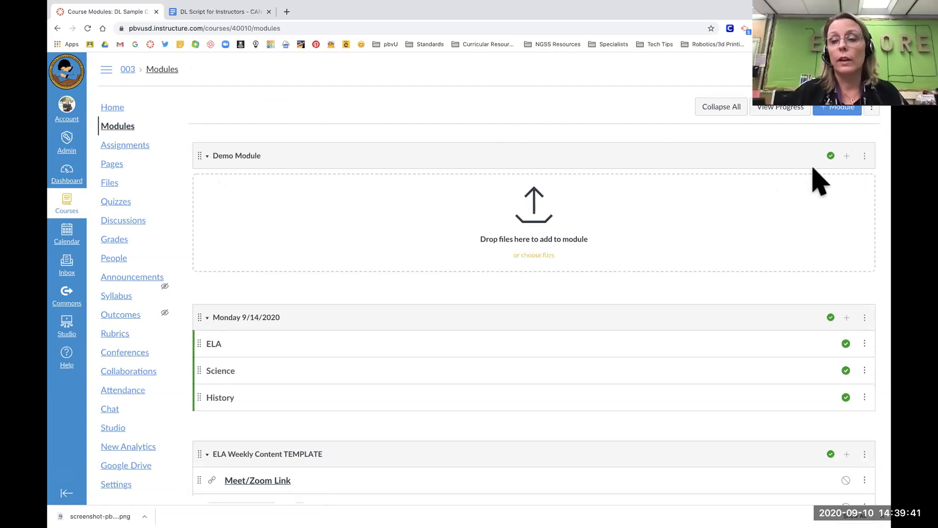
click(847, 157)
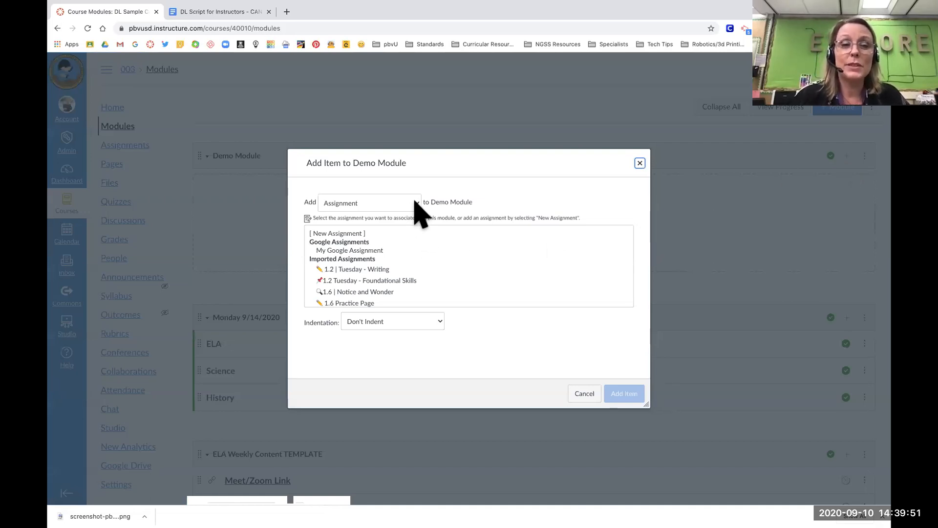
click(342, 250)
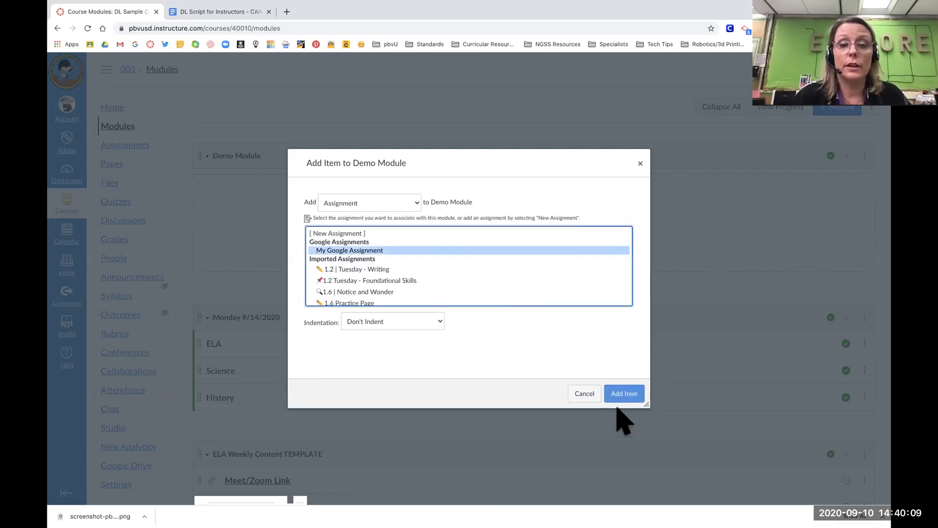
click(624, 395)
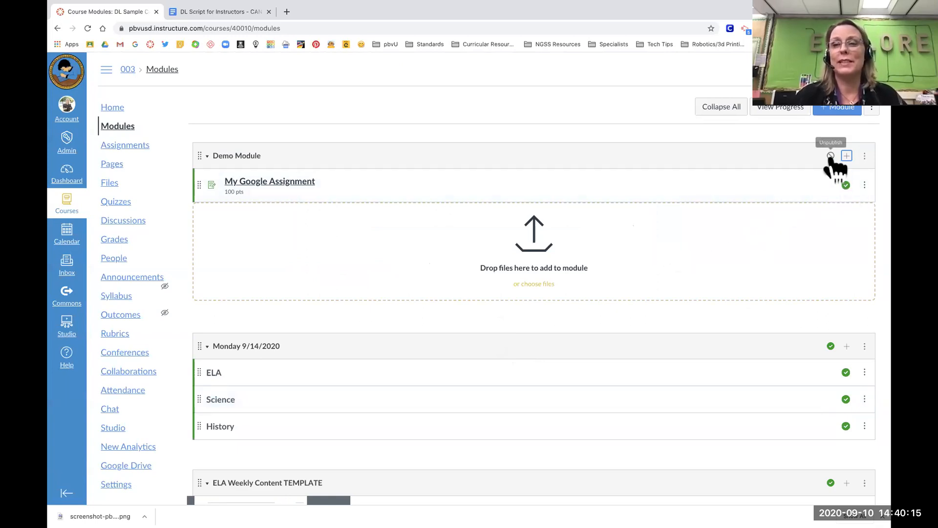
Open My Google Assignment from Demo Module, review its instructions and settings, and return to the Modules page
click(277, 183)
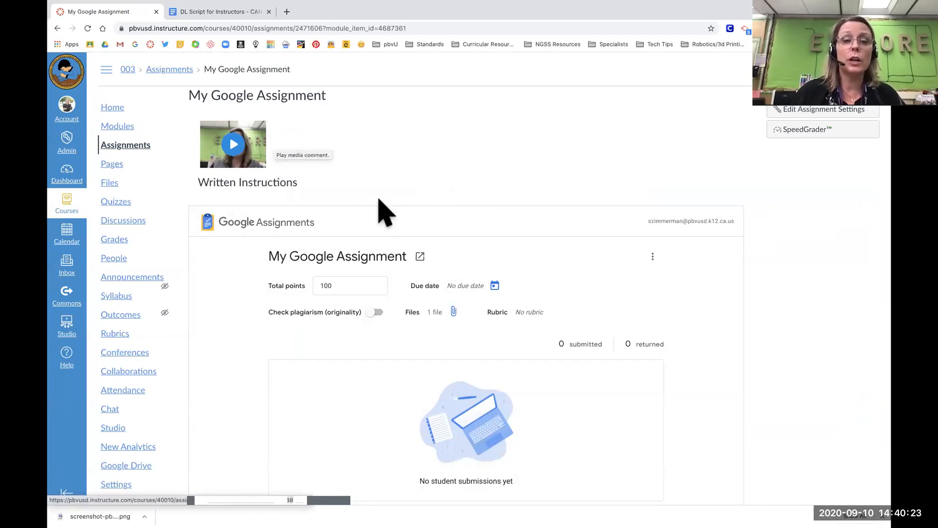
scroll(464, 427, down, 2)
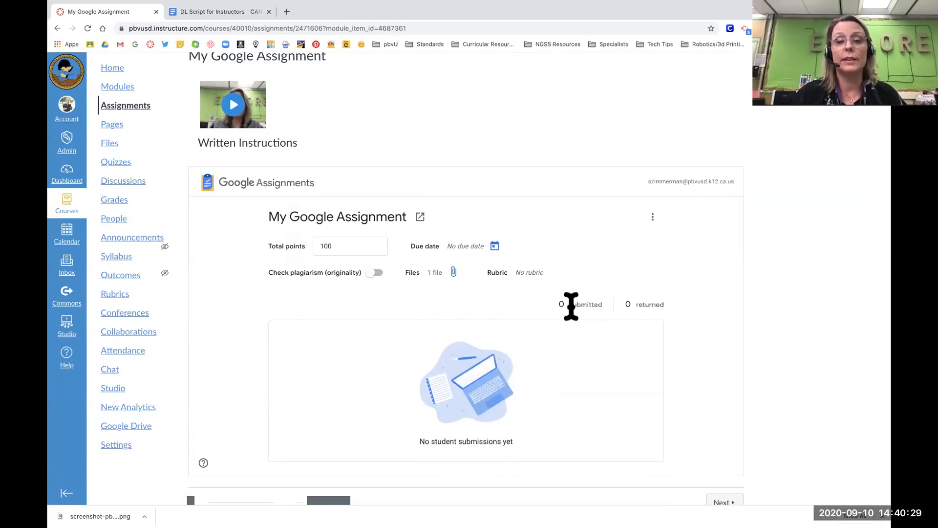
scroll(469, 278, up, 2)
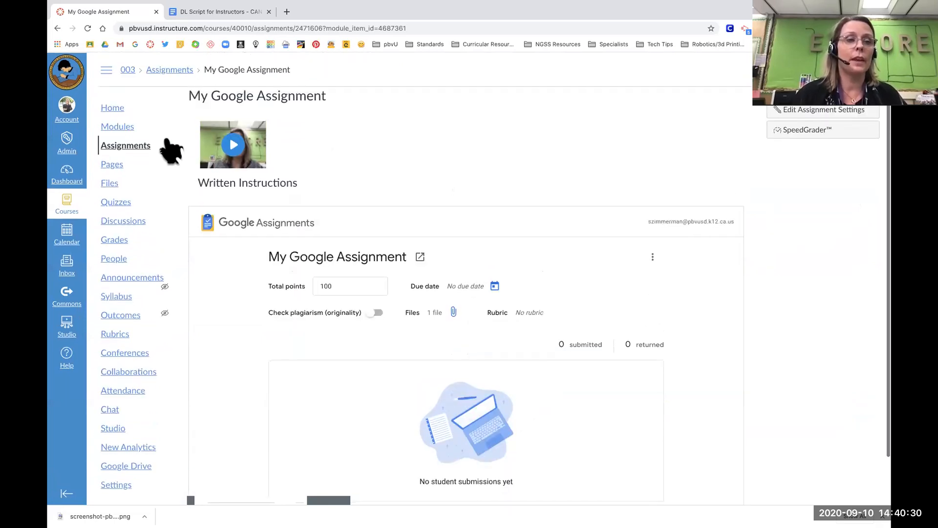
click(121, 126)
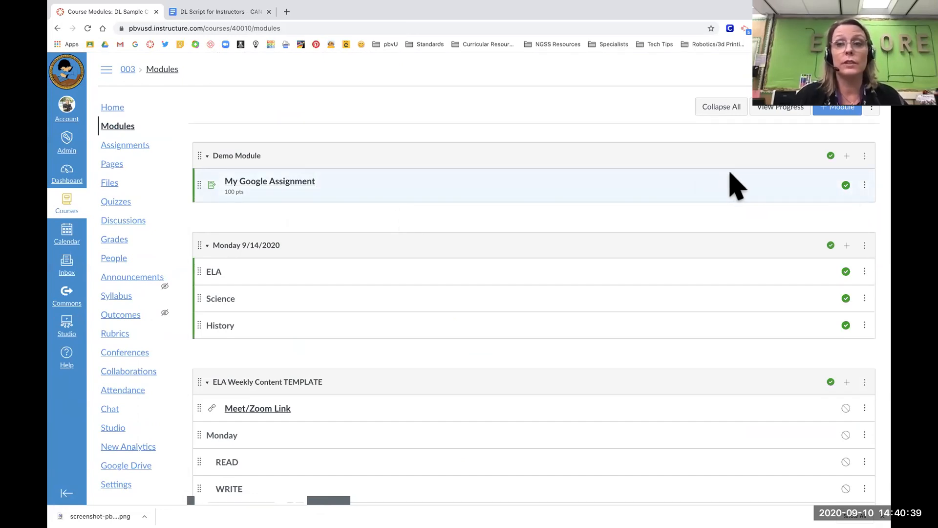
Review the existing topics on the course's Discussions page, including SEL Discussion 1, and return to the Modules page
click(130, 223)
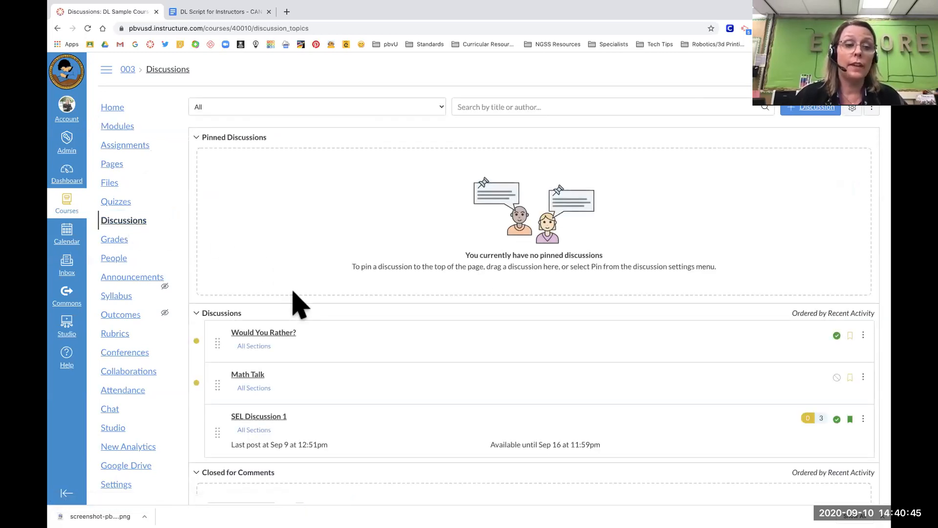
scroll(294, 299, down, 2)
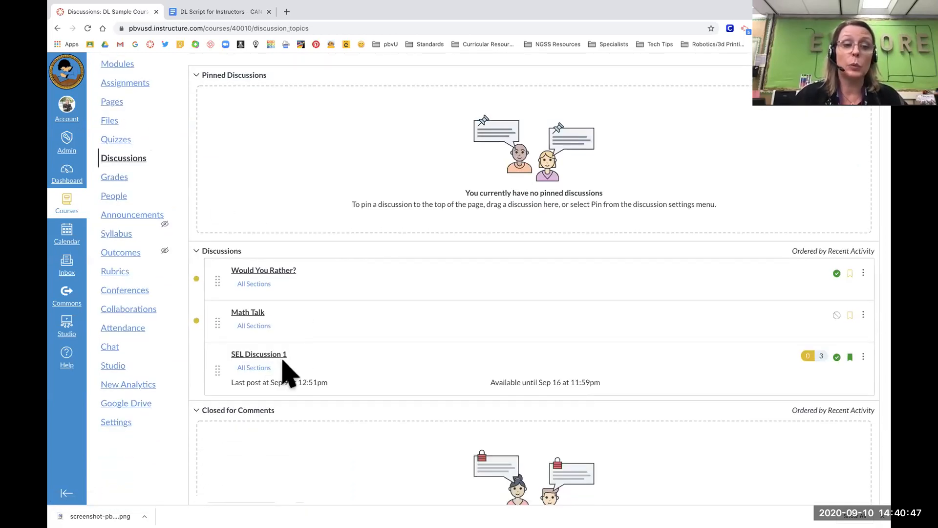
scroll(129, 95, up, 1)
click(122, 89)
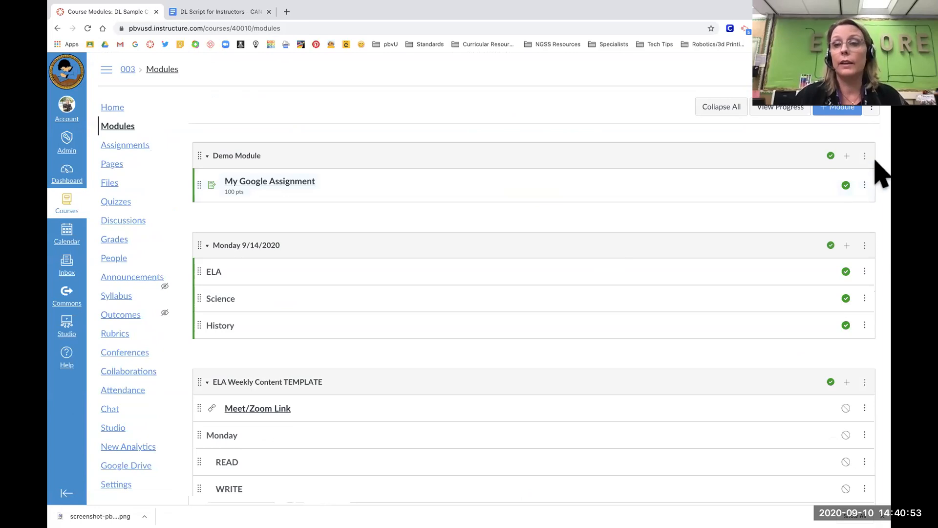
Add the existing discussion SEL Discussion 1 to Demo Module without indentation
click(847, 155)
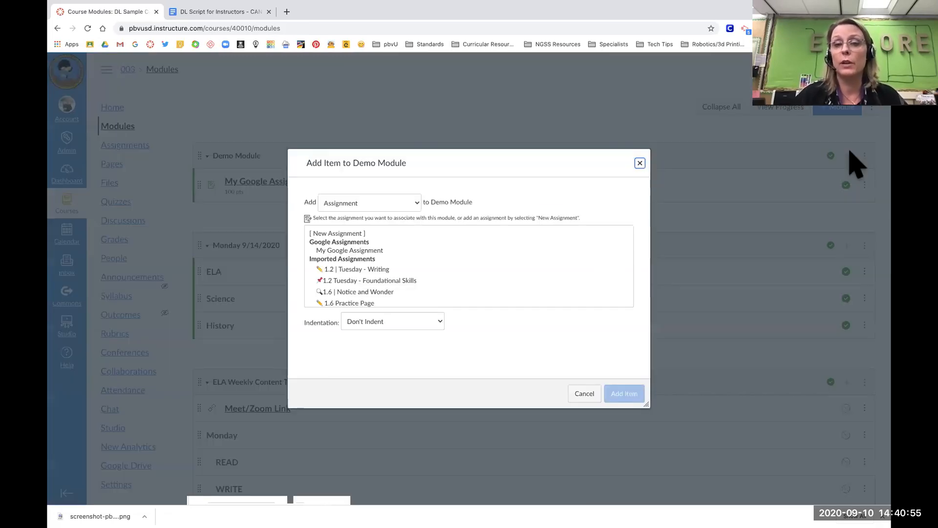
click(415, 203)
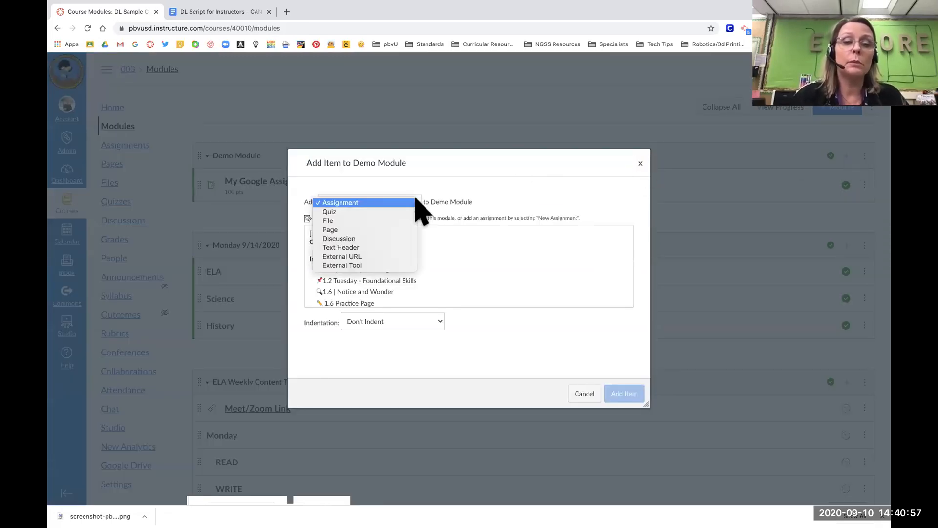
click(388, 249)
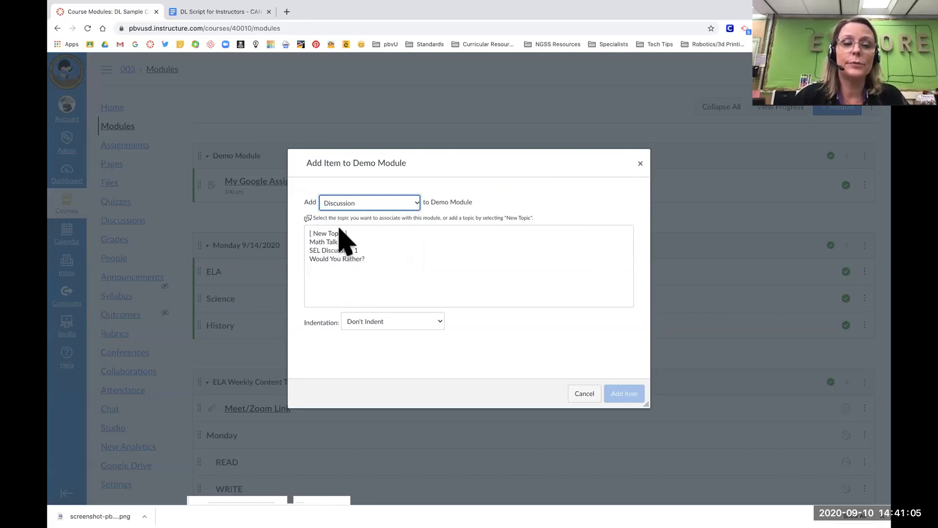
click(342, 250)
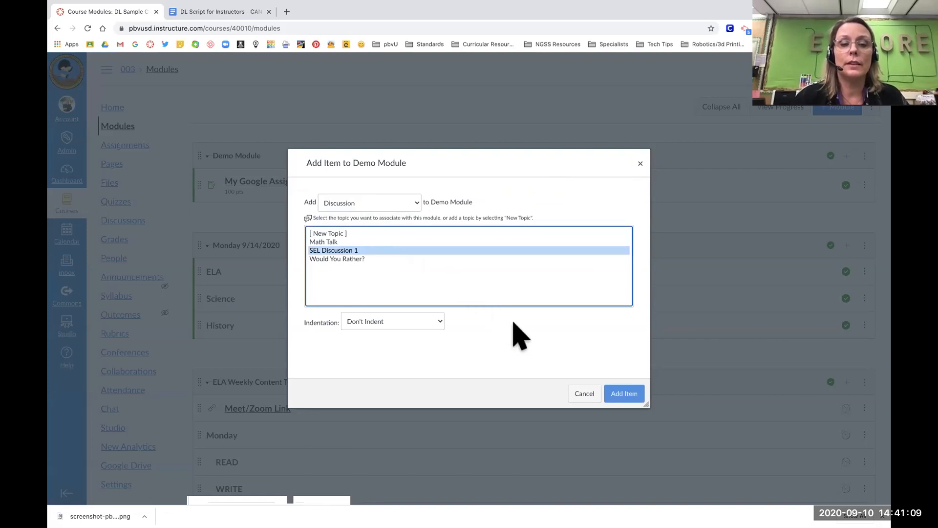
click(625, 394)
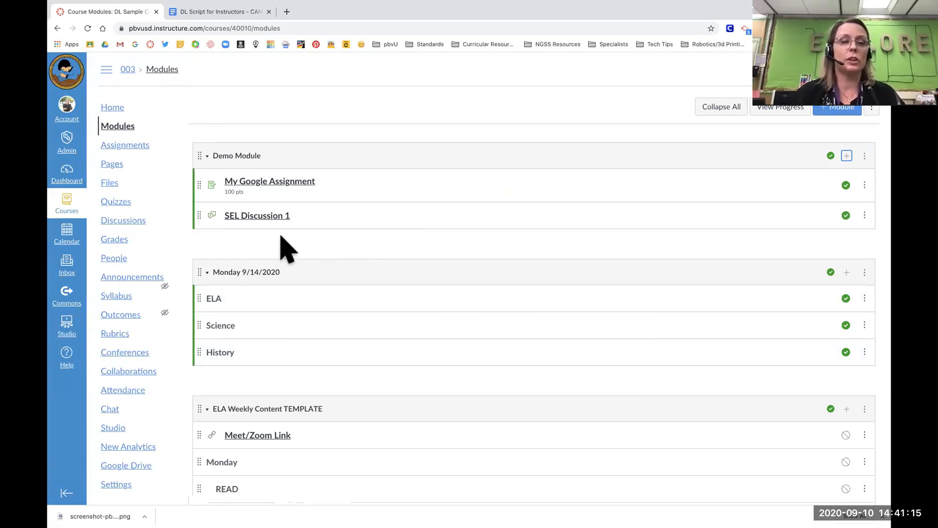
Open SEL Discussion 1 from Demo Module, read through its prompt and replies, and return to the Modules page
click(252, 218)
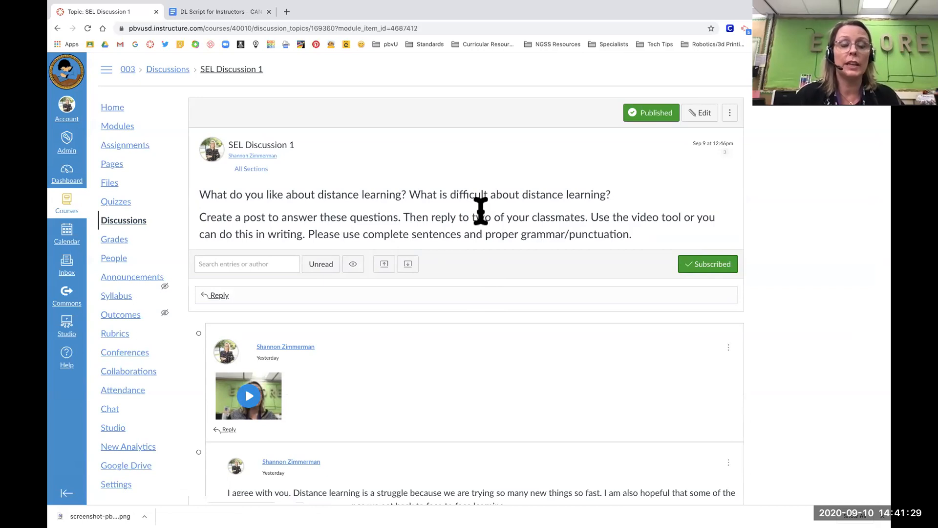
scroll(481, 212, down, 1)
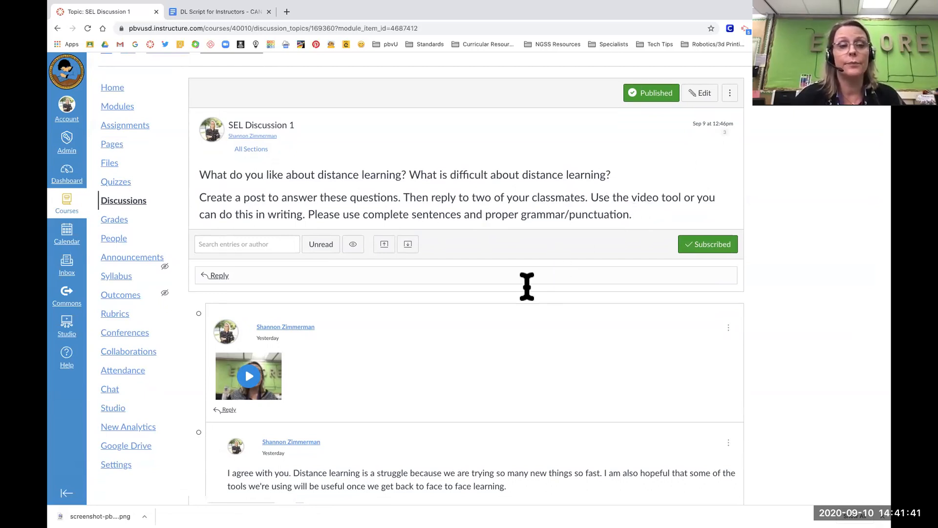
scroll(501, 329, down, 1)
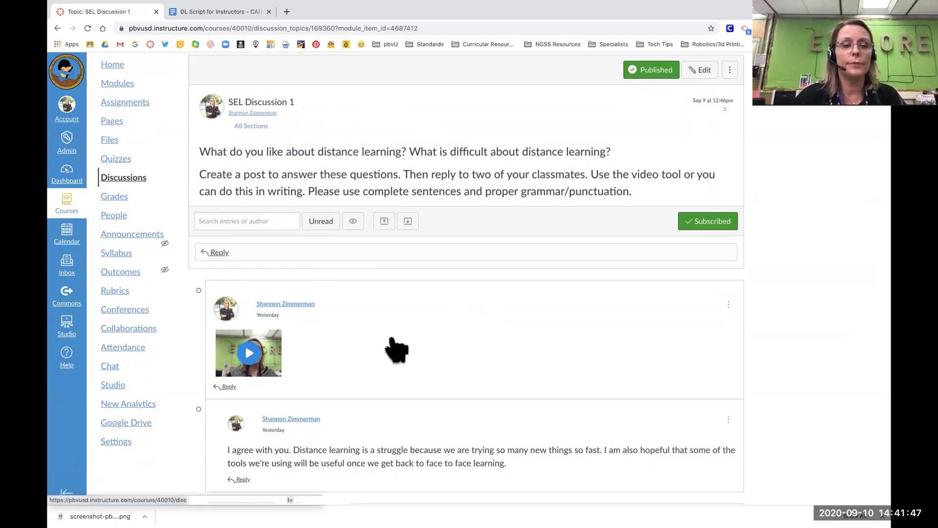
scroll(398, 345, down, 3)
scroll(392, 334, down, 2)
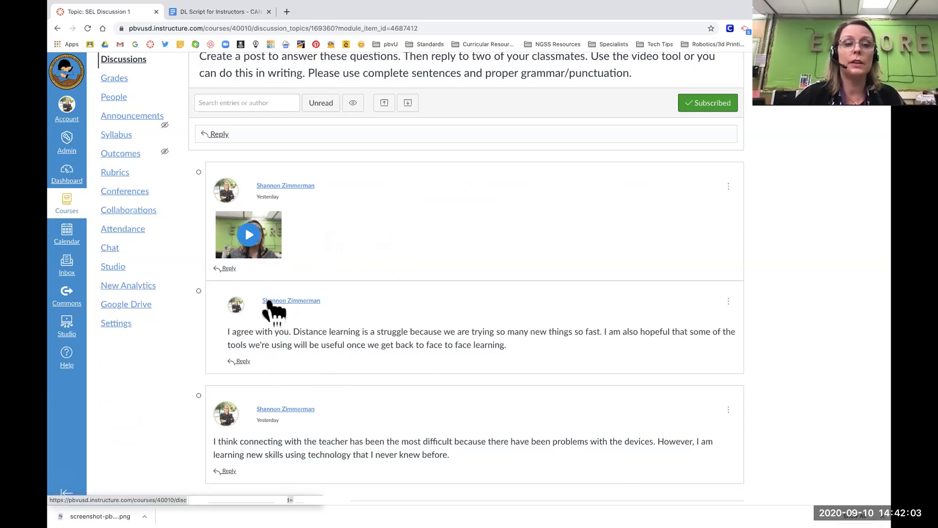
scroll(319, 325, up, 3)
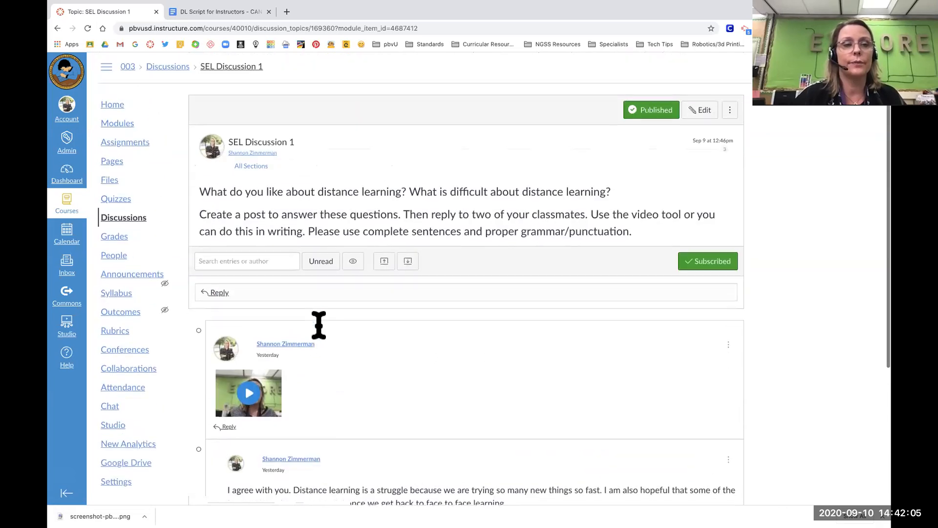
click(131, 129)
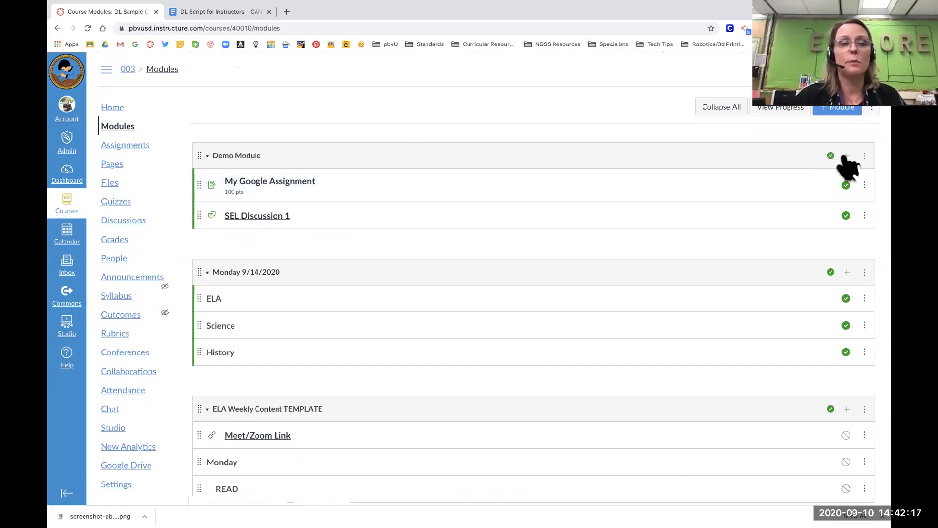
Open the course page 1.2 Tuesday- The Tortoise and the Hare and review its story image, digital content link and learning objectives
click(110, 166)
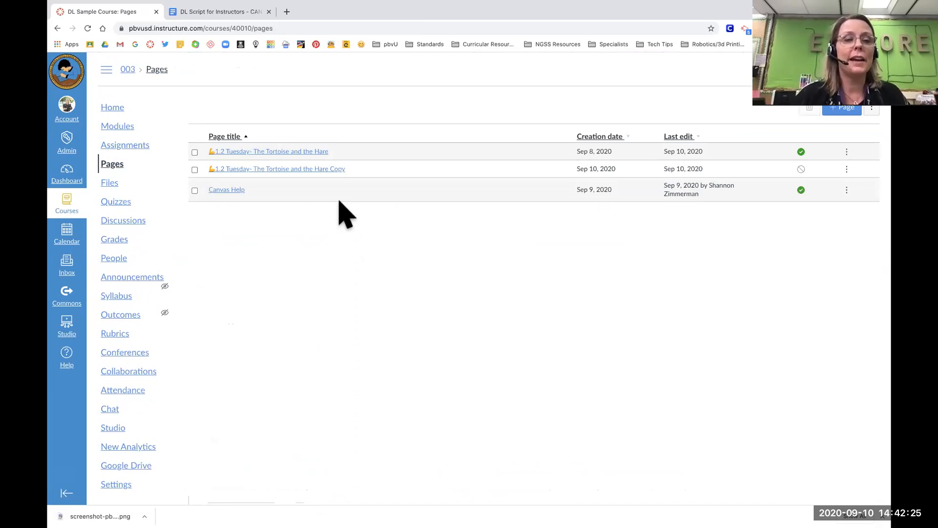
click(306, 152)
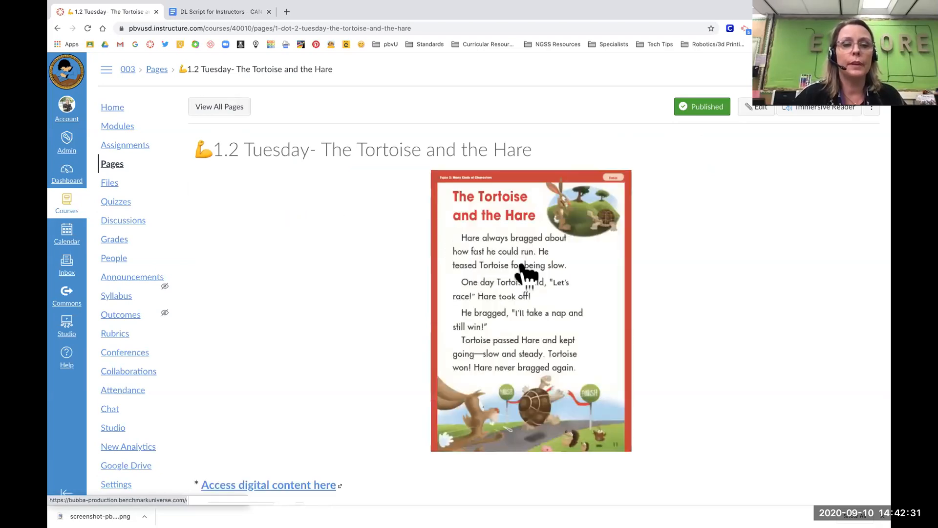
scroll(723, 322, down, 3)
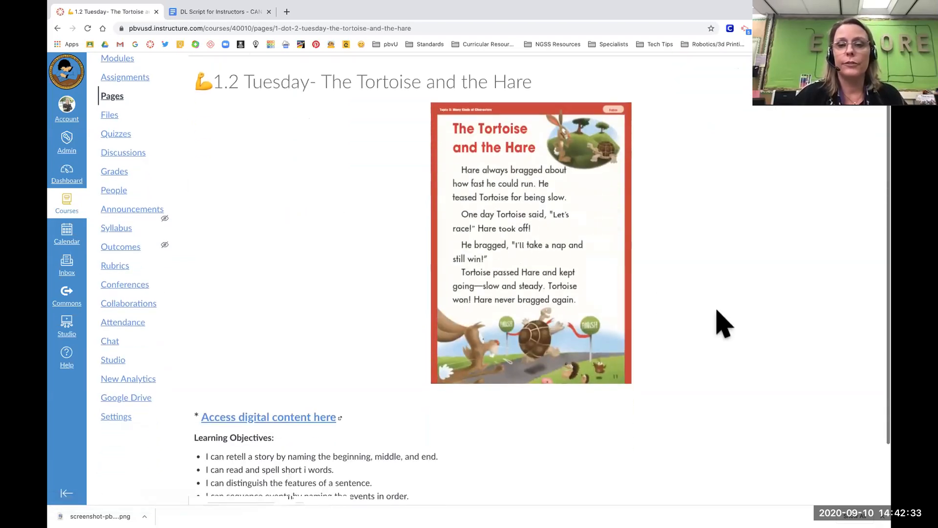
scroll(723, 323, up, 2)
scroll(723, 323, down, 2)
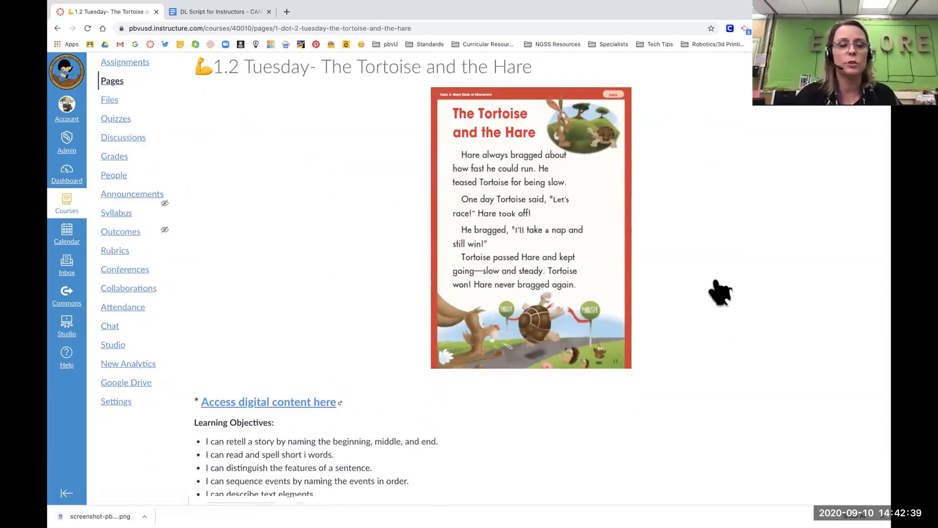
scroll(720, 294, down, 2)
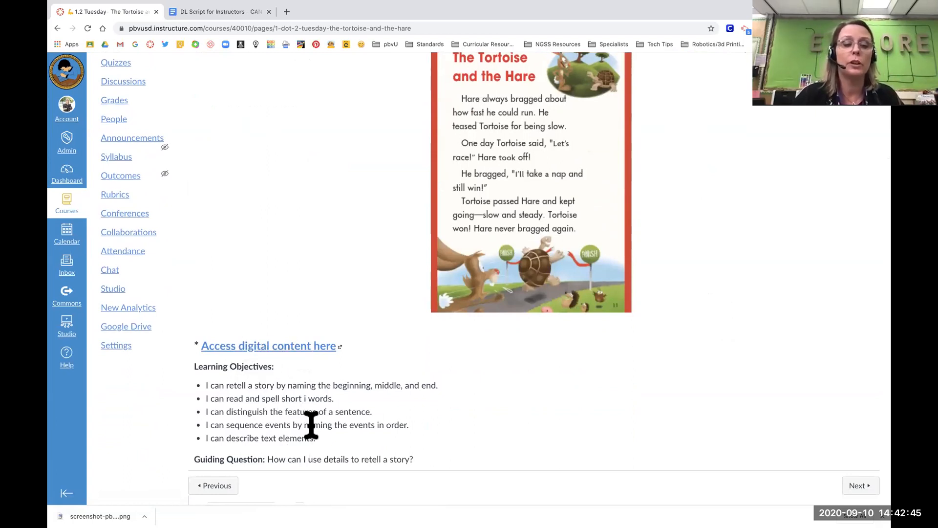
scroll(314, 428, up, 1)
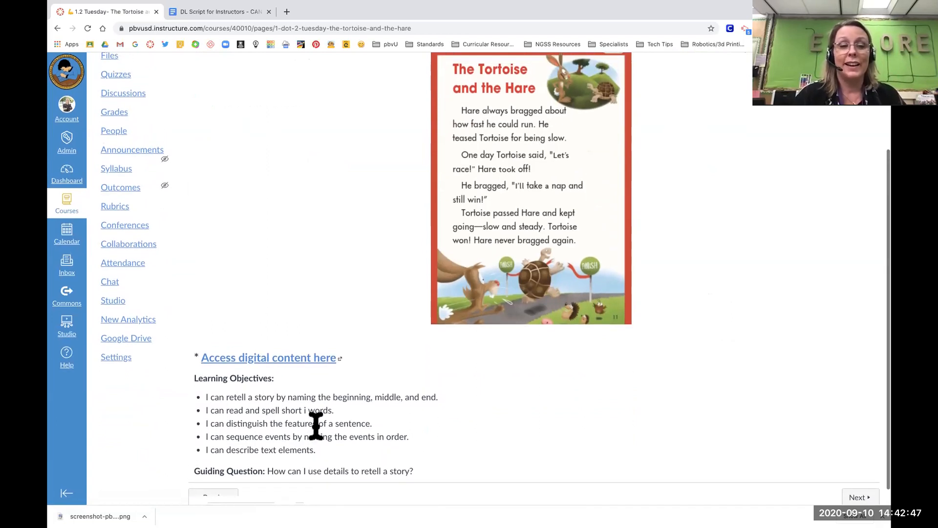
scroll(365, 293, up, 2)
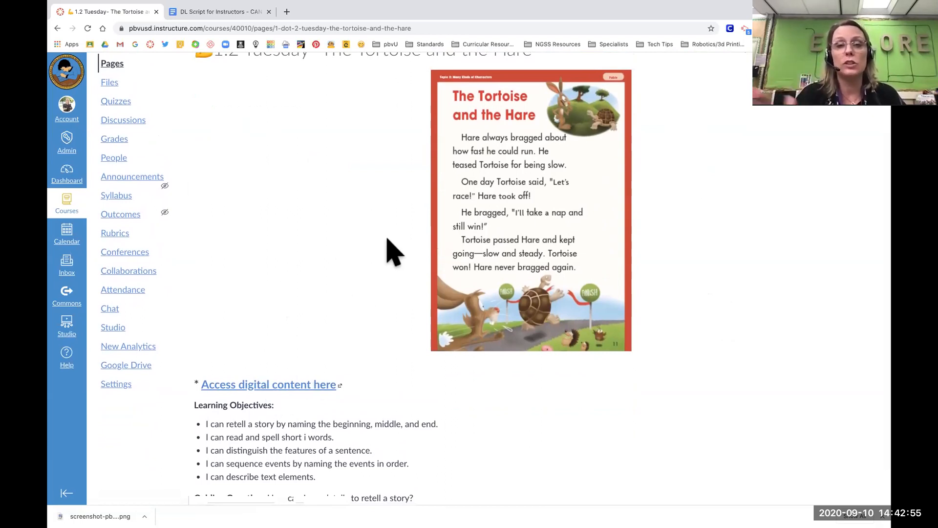
scroll(226, 168, up, 4)
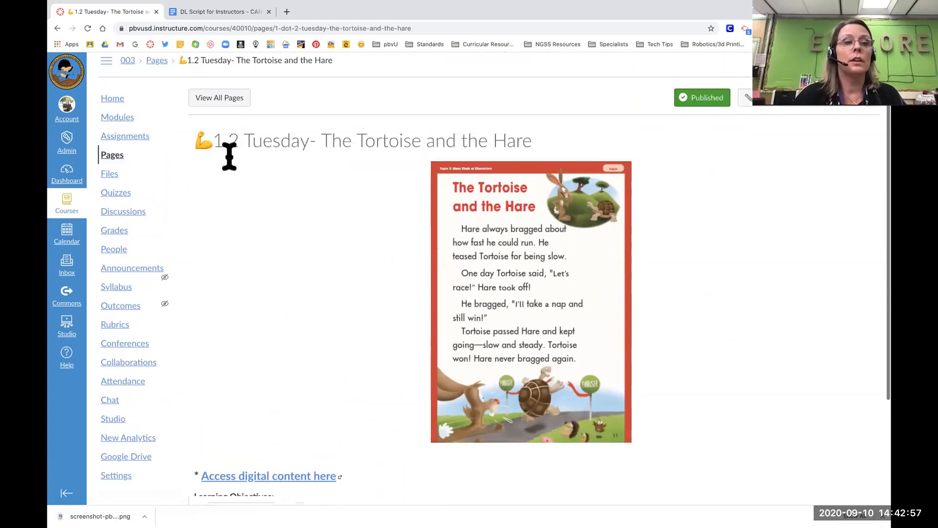
Return to the list of all course pages, duplicate 1.2 Tuesday- The Tortoise and the Hare, and show the new copy's options
click(232, 109)
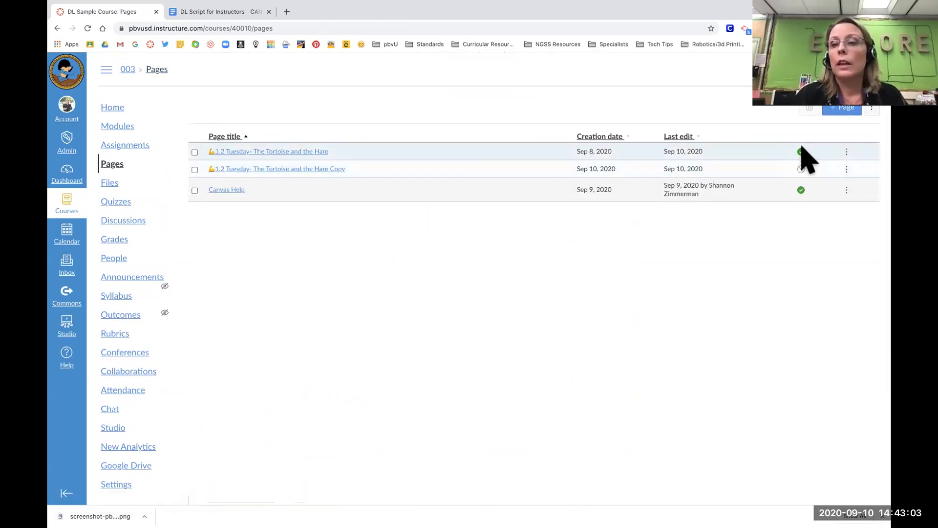
click(847, 153)
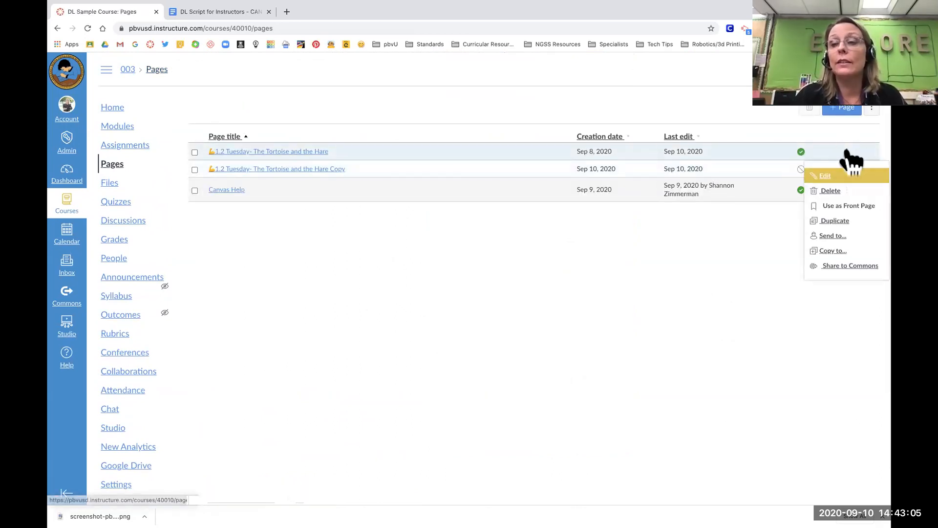
click(837, 223)
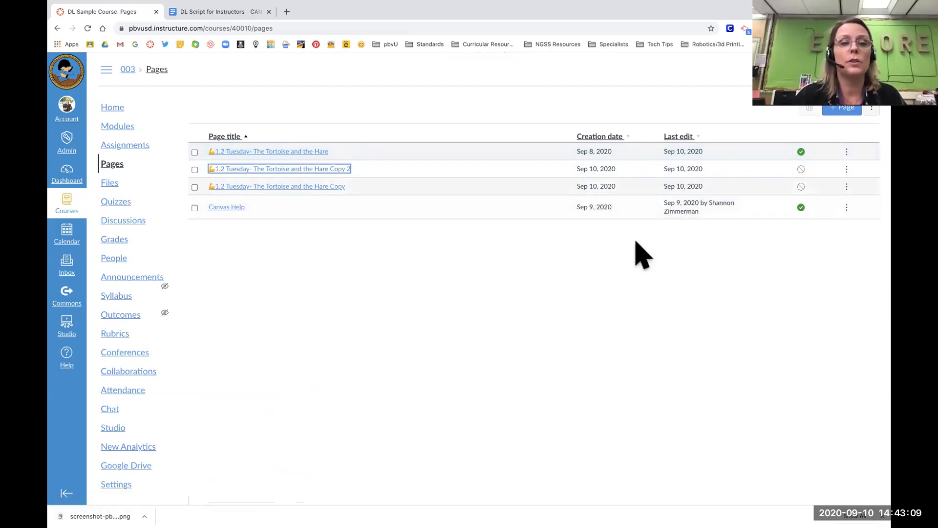
click(848, 168)
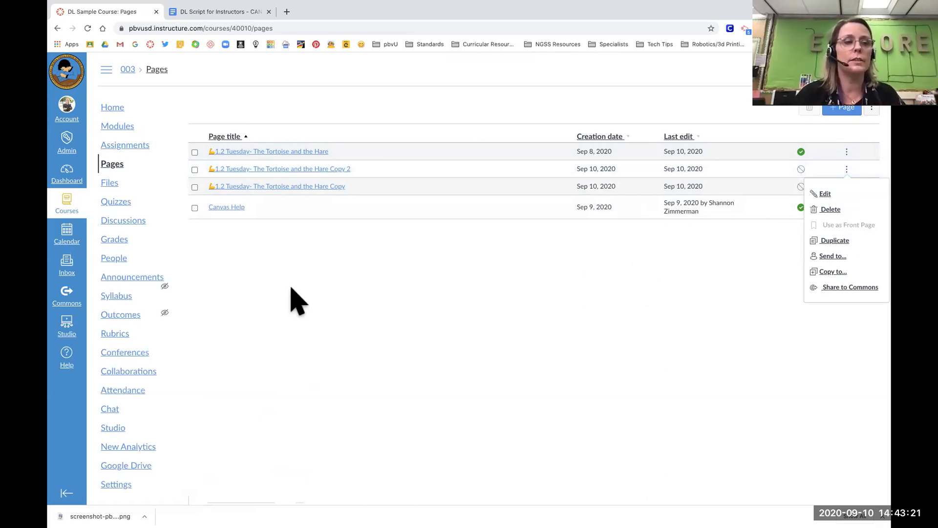
Return to Modules and add the original page 1.2 Tuesday- The Tortoise and the Hare to Demo Module without indentation
click(112, 125)
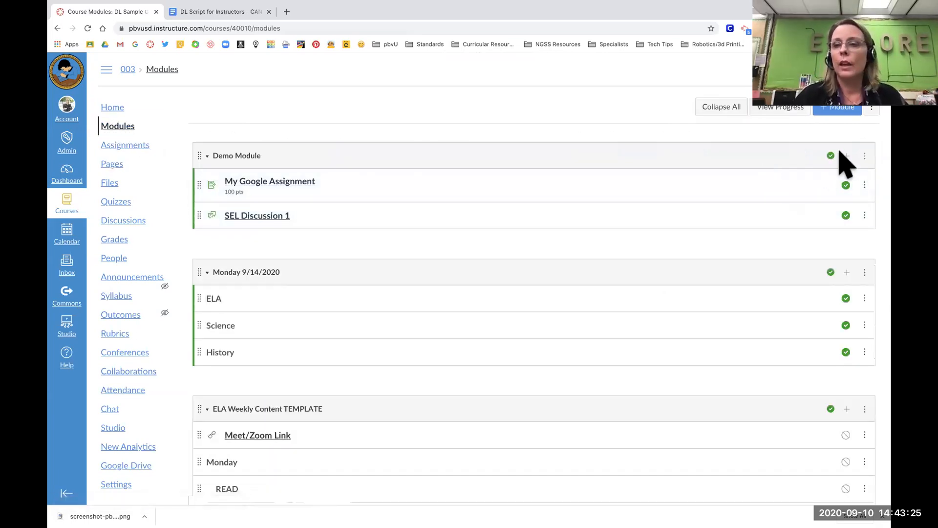
click(847, 154)
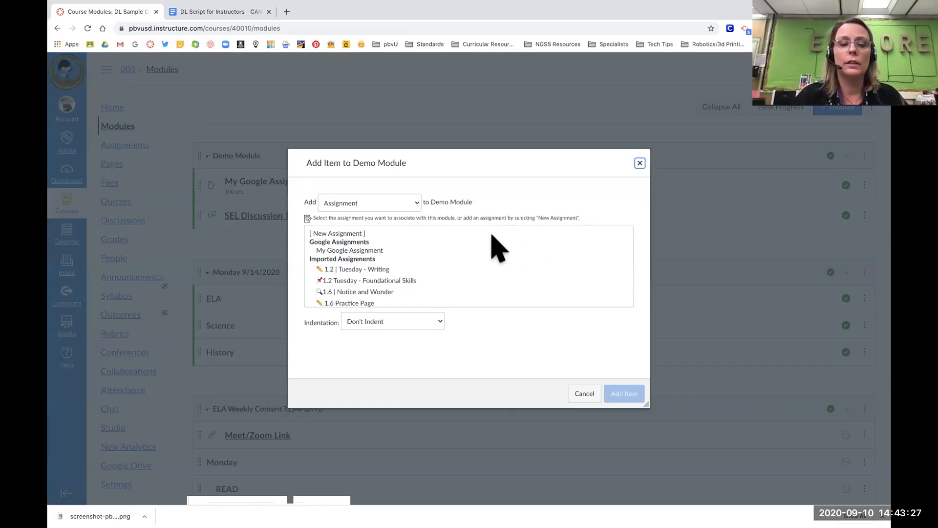
click(415, 201)
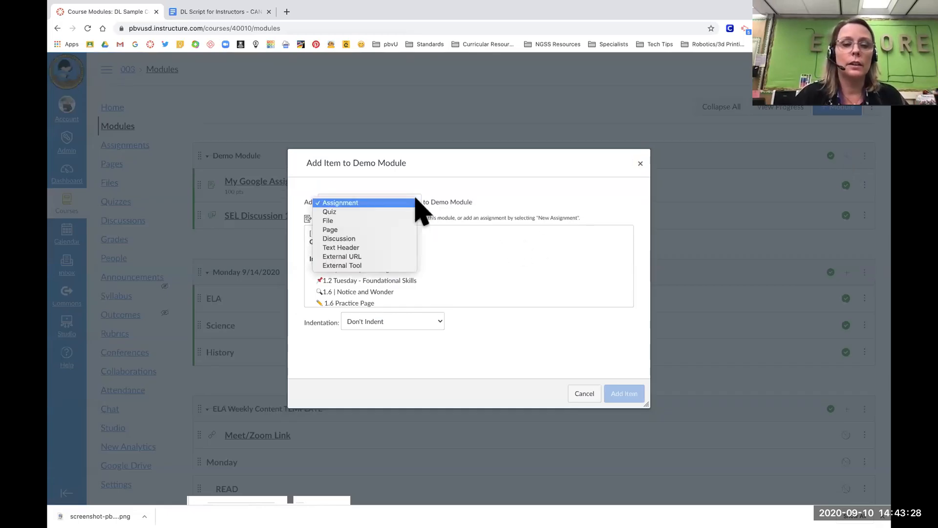
click(385, 230)
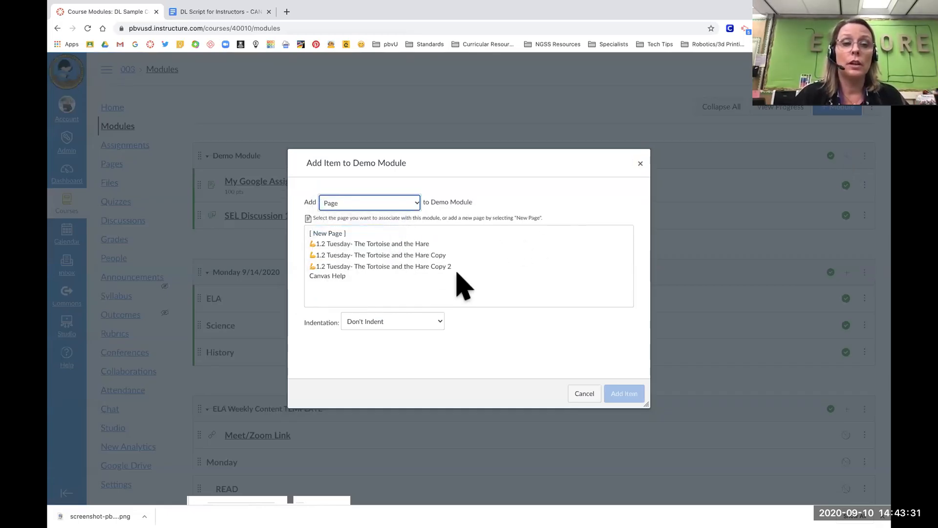
click(398, 243)
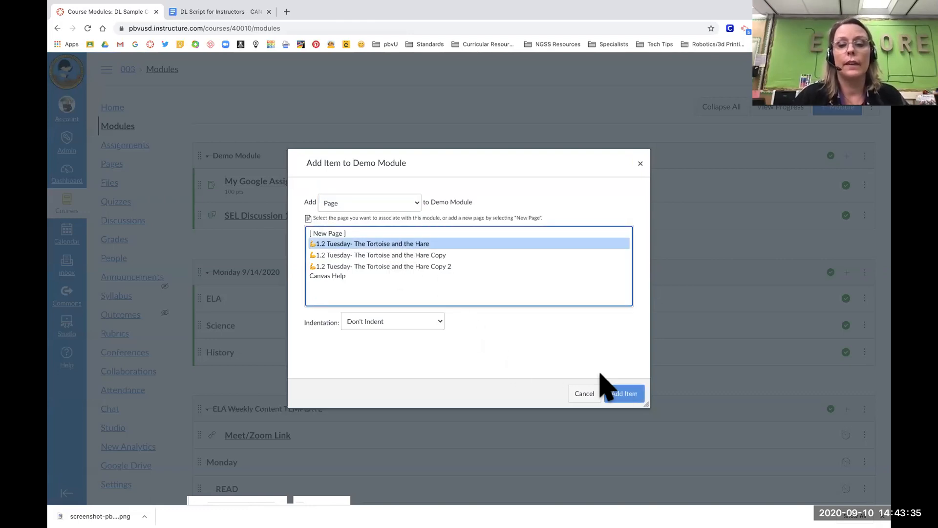
click(624, 394)
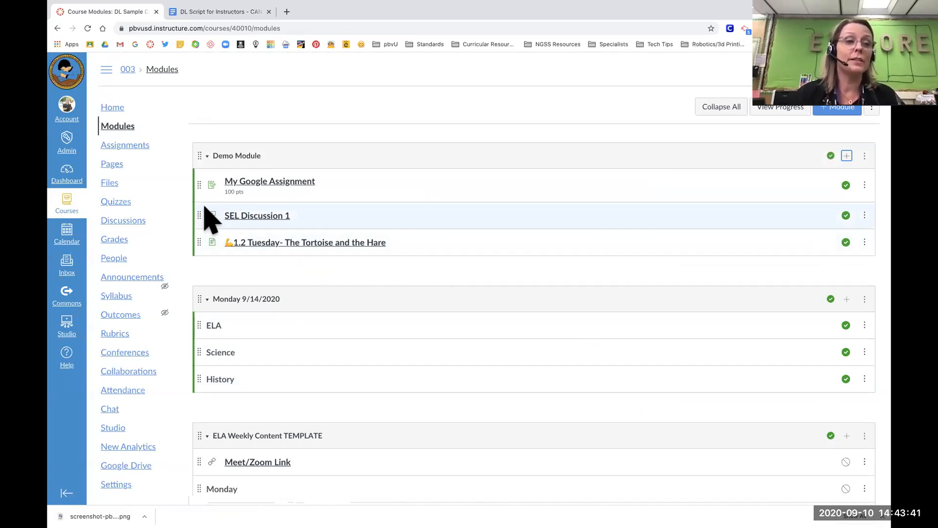
Add the existing quiz 4.1 | Practice to Demo Module without indentation
click(847, 156)
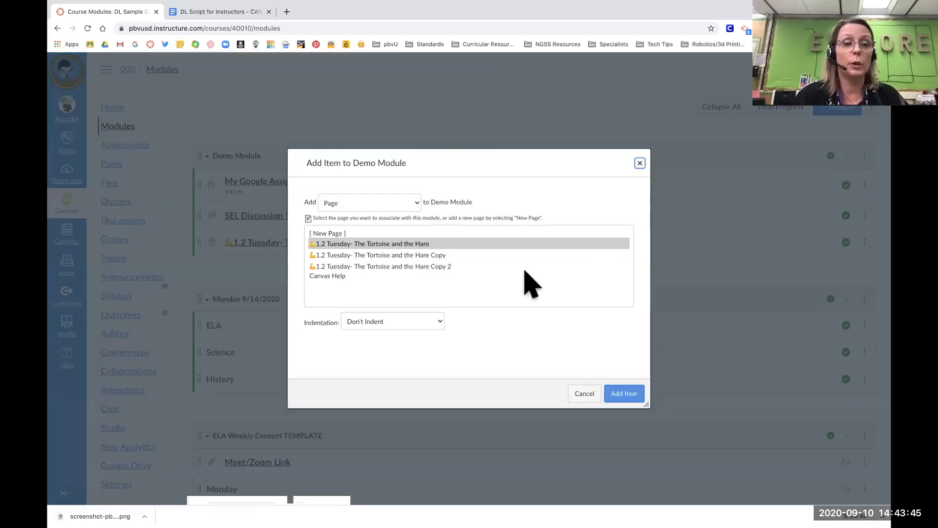
click(417, 206)
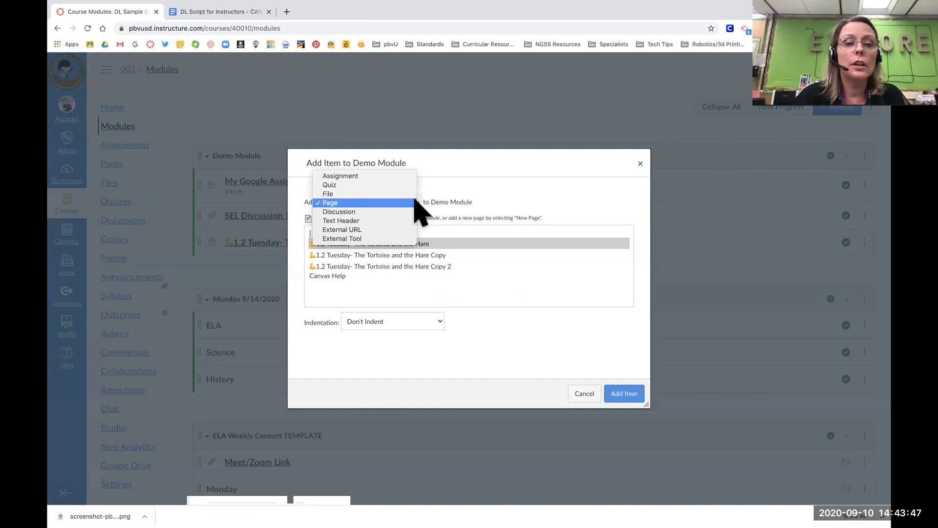
click(405, 186)
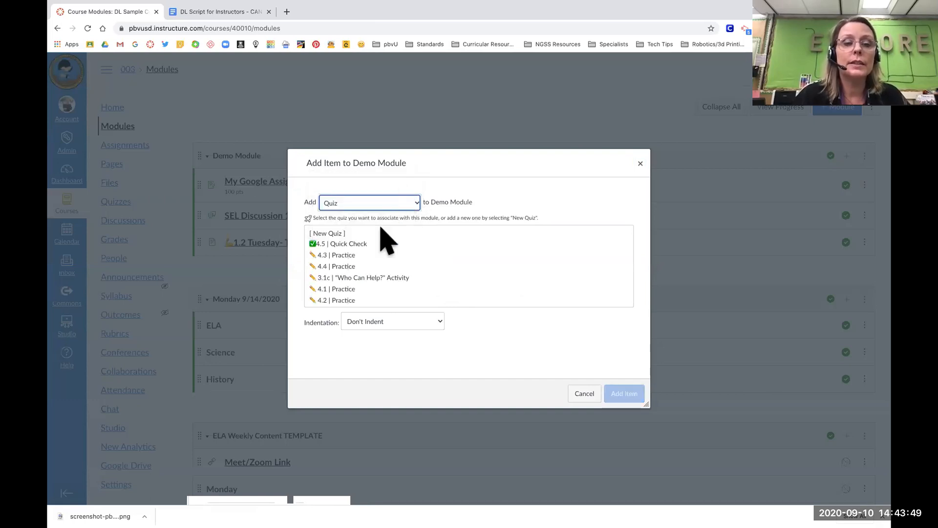
scroll(401, 272, down, 2)
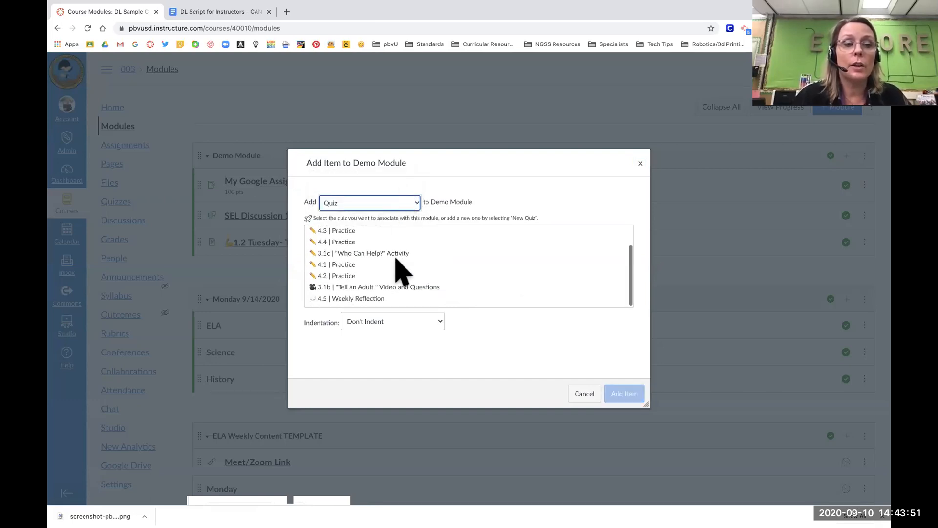
click(347, 264)
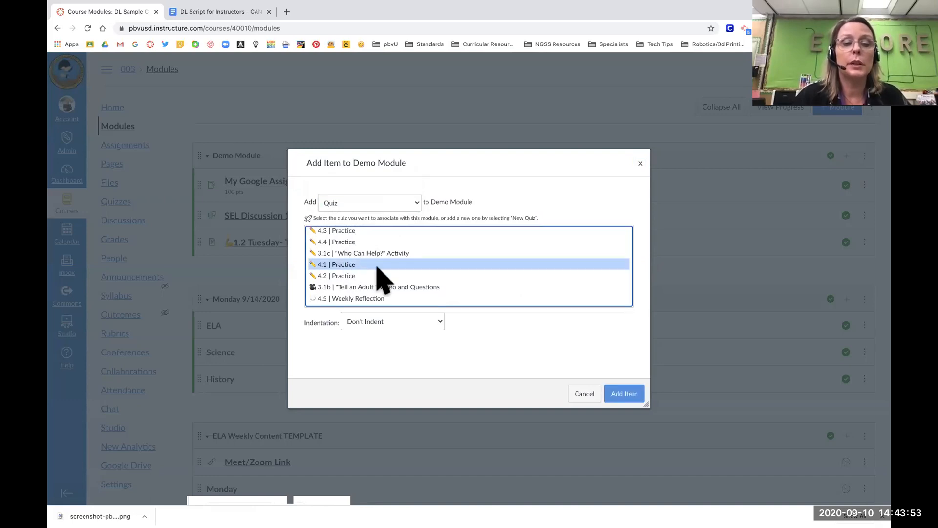
click(626, 394)
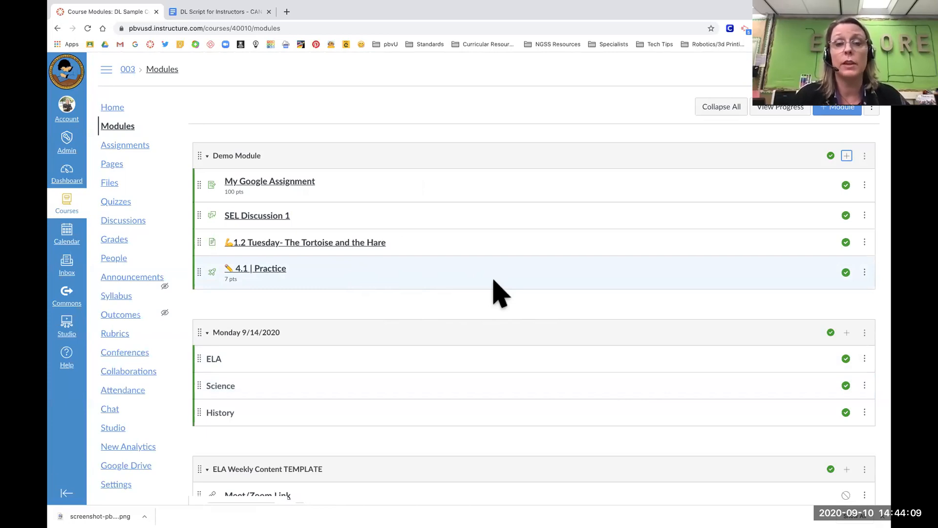
Start adding an external tool item to Demo Module, choosing Google Drive (LTI 1.3) as the tool
click(848, 156)
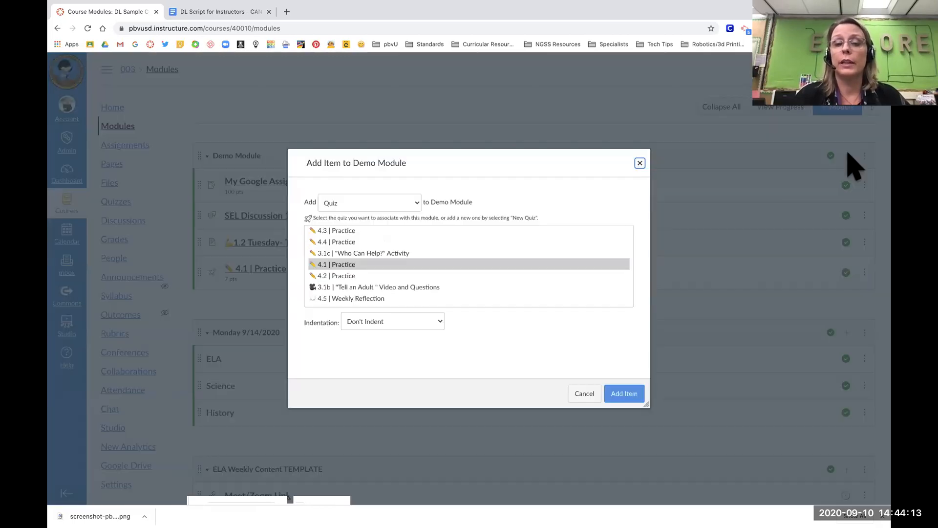
click(415, 201)
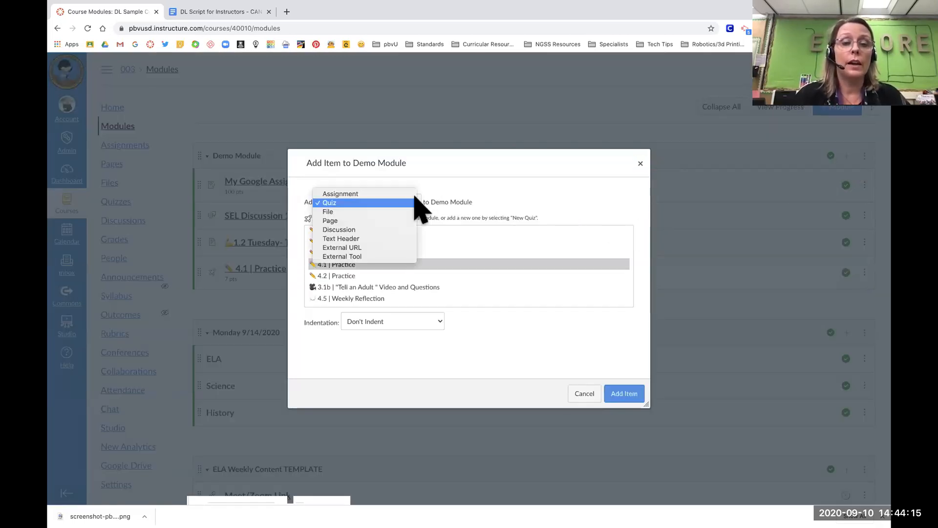
click(398, 255)
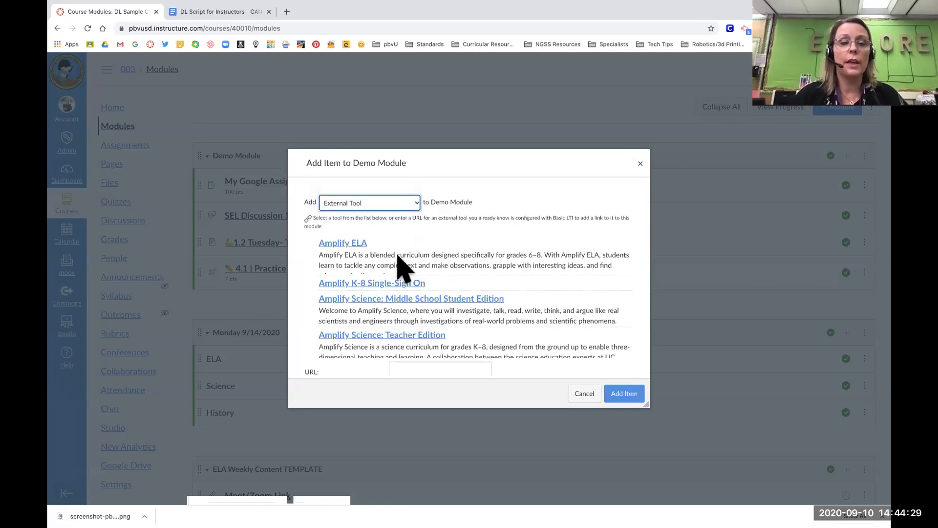
scroll(401, 268, down, 5)
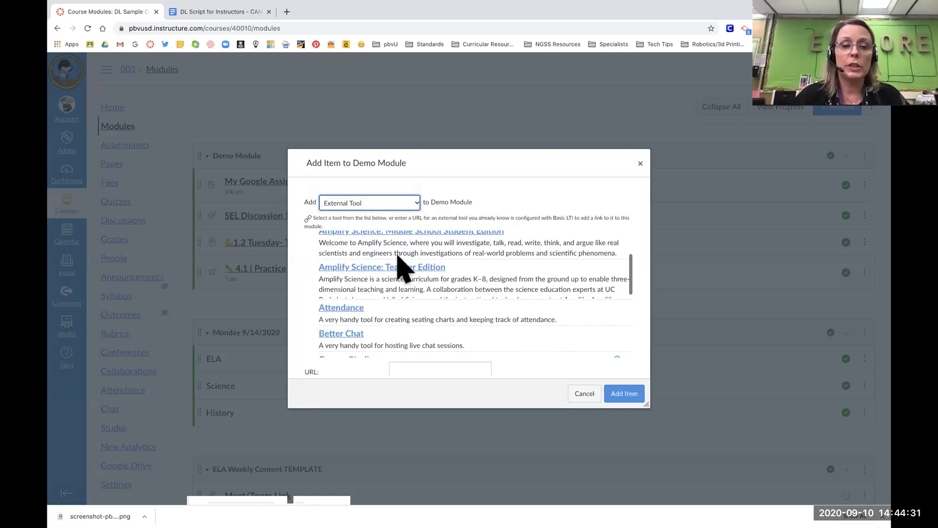
scroll(401, 268, down, 2)
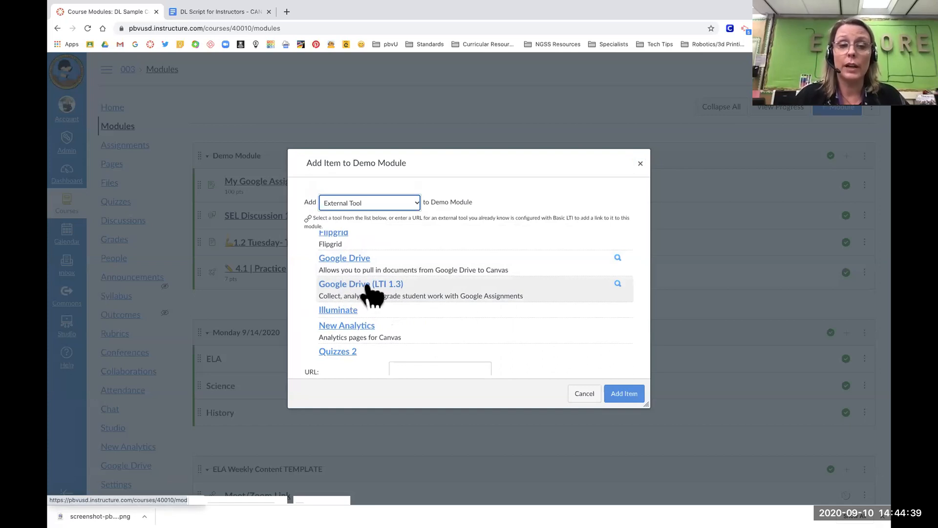
click(371, 286)
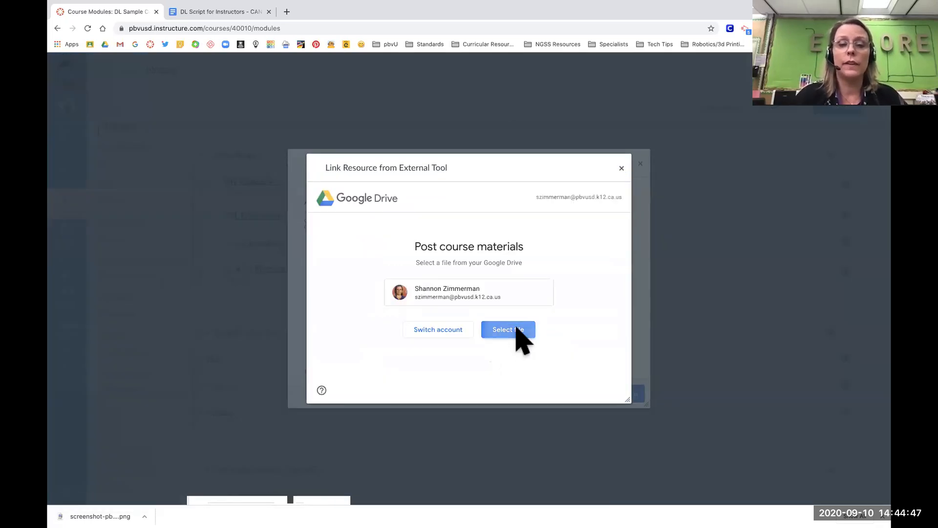
Attach the DL Canvas & Curriculum: Where do I begin? Slides 9-10-20 file as the Demo Module item, preview it, and return to Modules
click(509, 330)
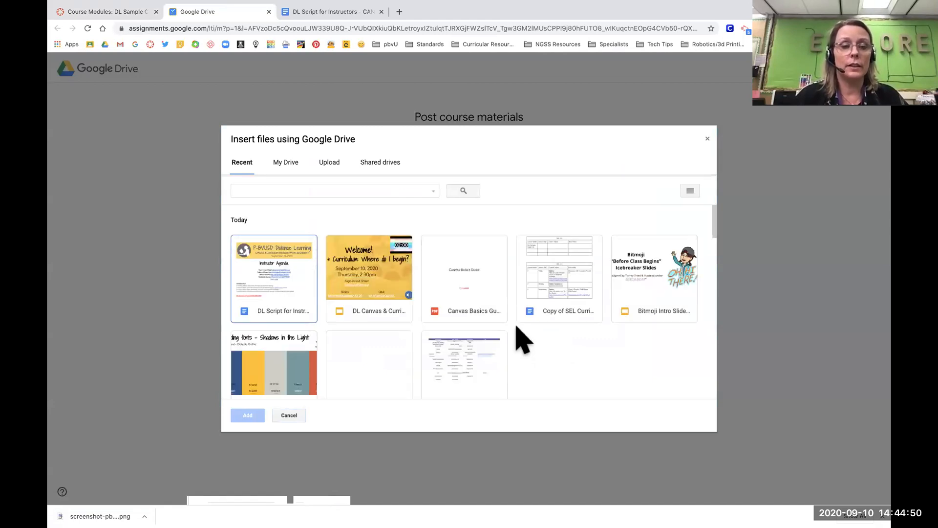
click(374, 272)
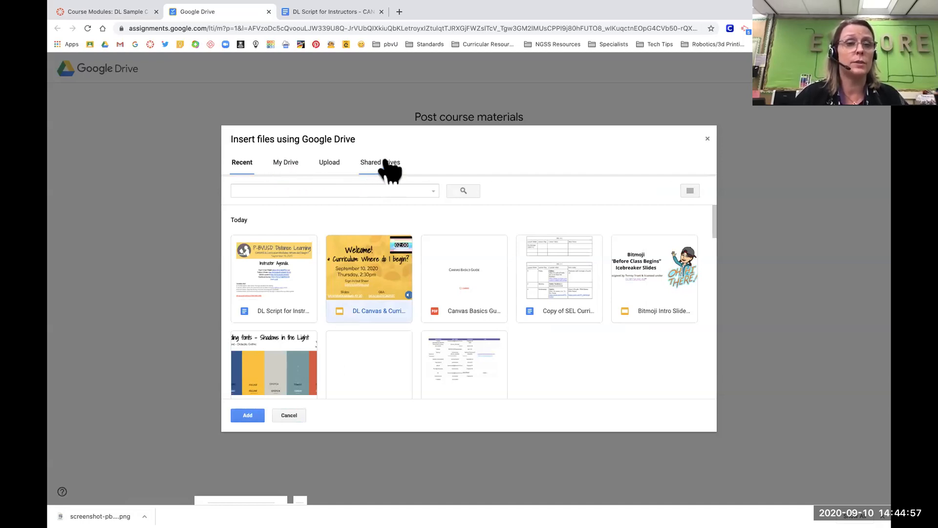
click(247, 415)
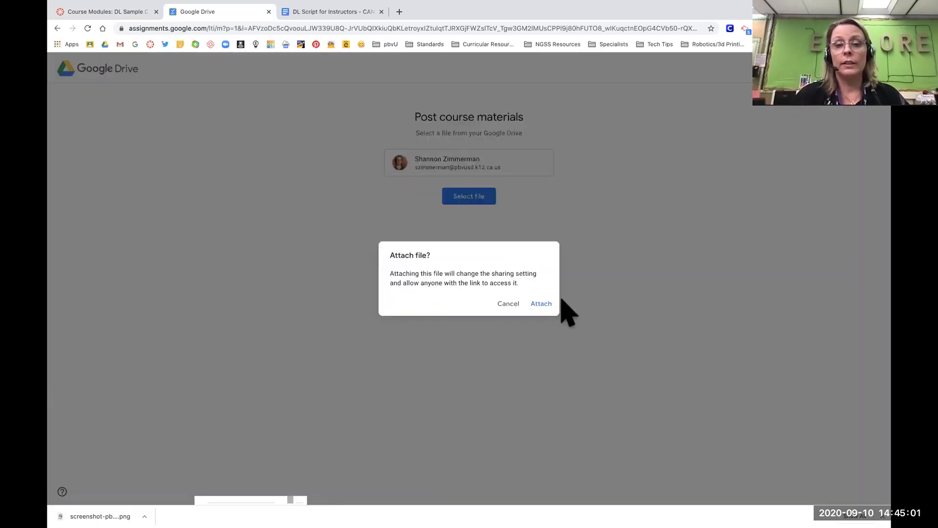
click(545, 305)
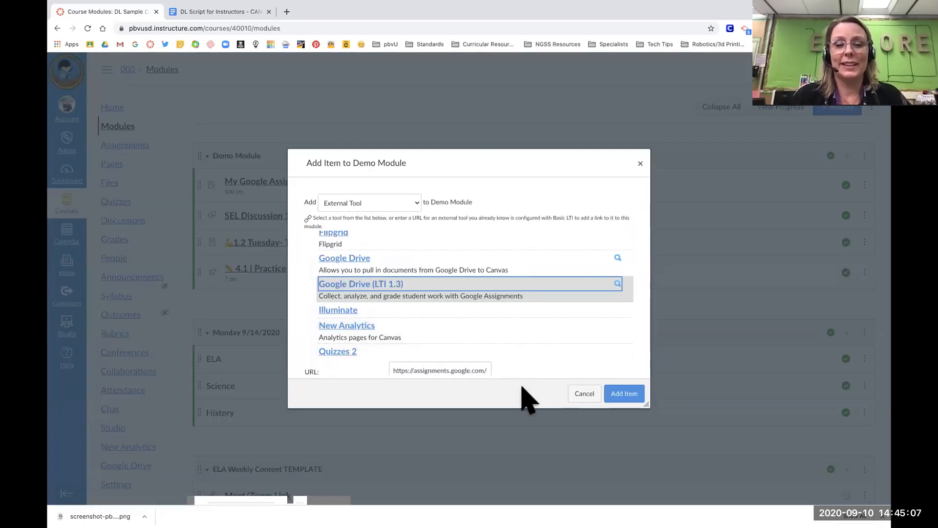
click(628, 394)
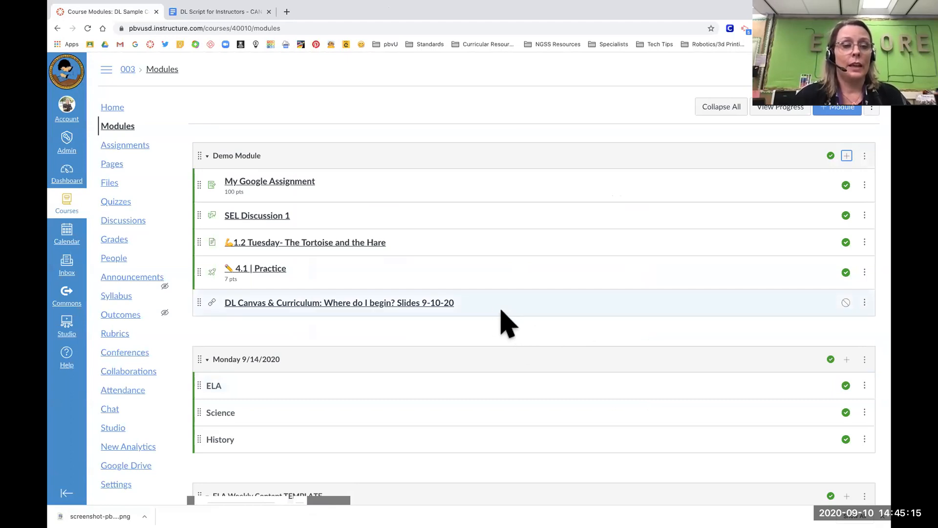
click(430, 305)
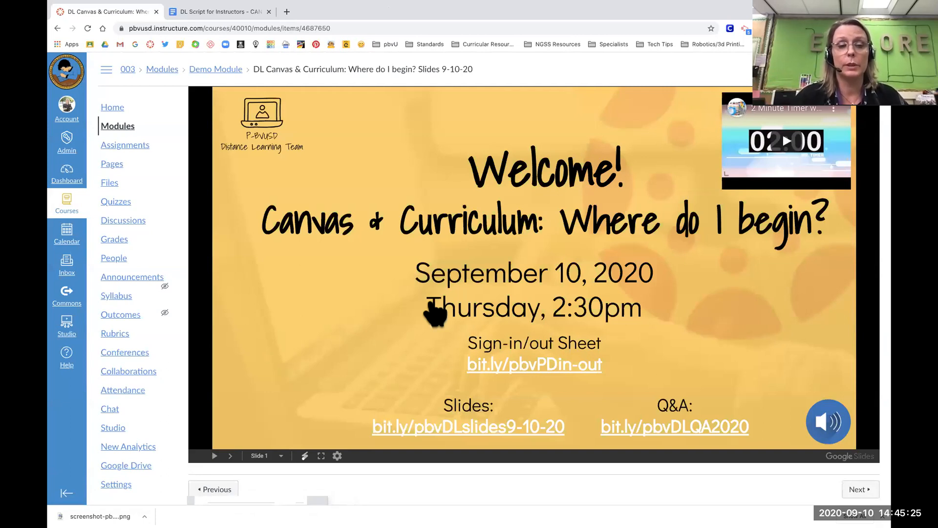
click(127, 127)
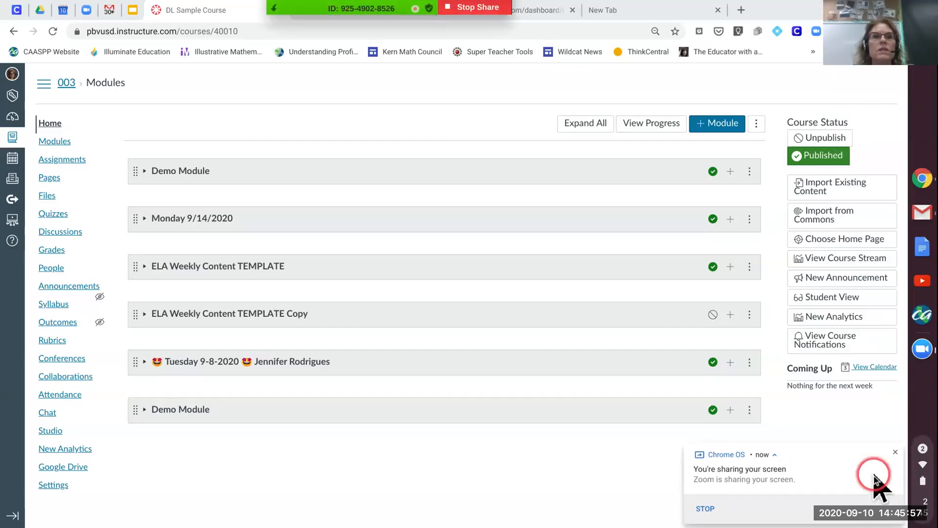
Open the DL Sample Course's Modules page and expand the Monday 9/14/2020 module
click(274, 8)
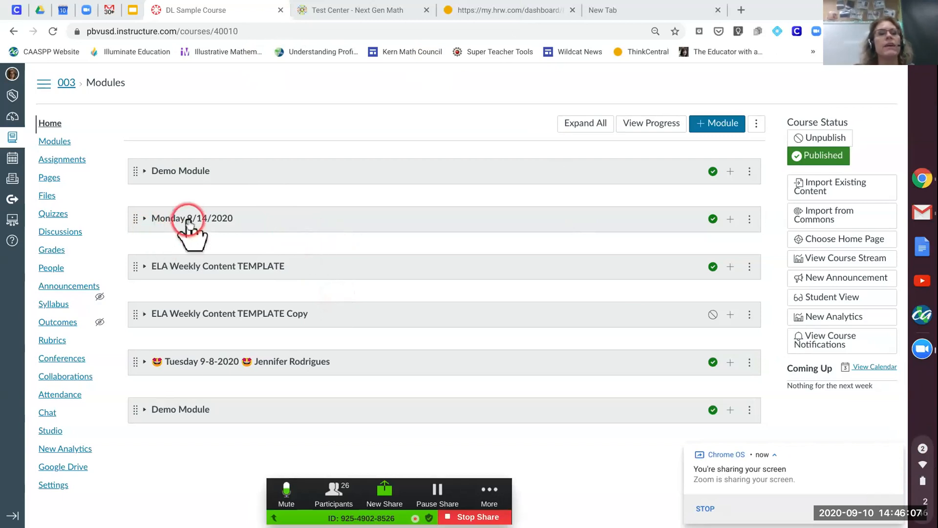
click(56, 145)
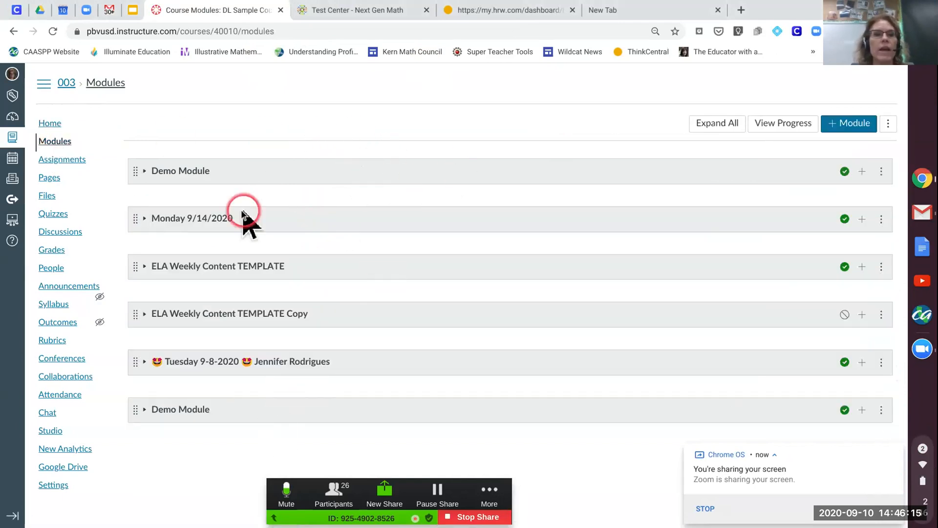
click(145, 220)
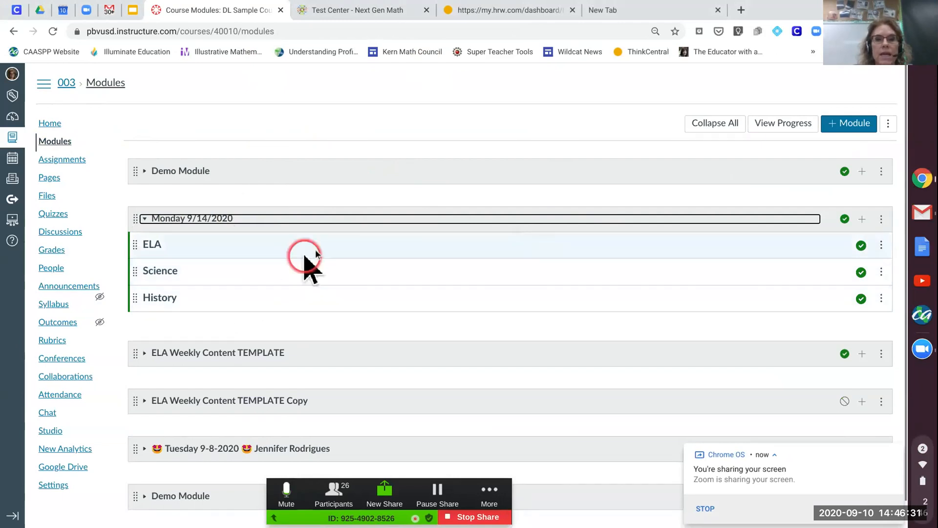
Add a text header named Math to the Monday 9/14/2020 module without indentation and publish it
click(863, 221)
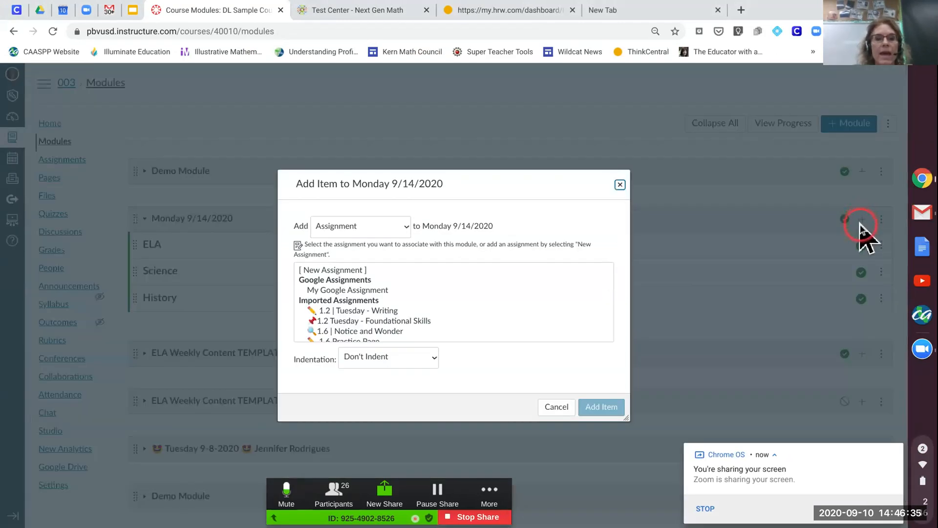
click(404, 227)
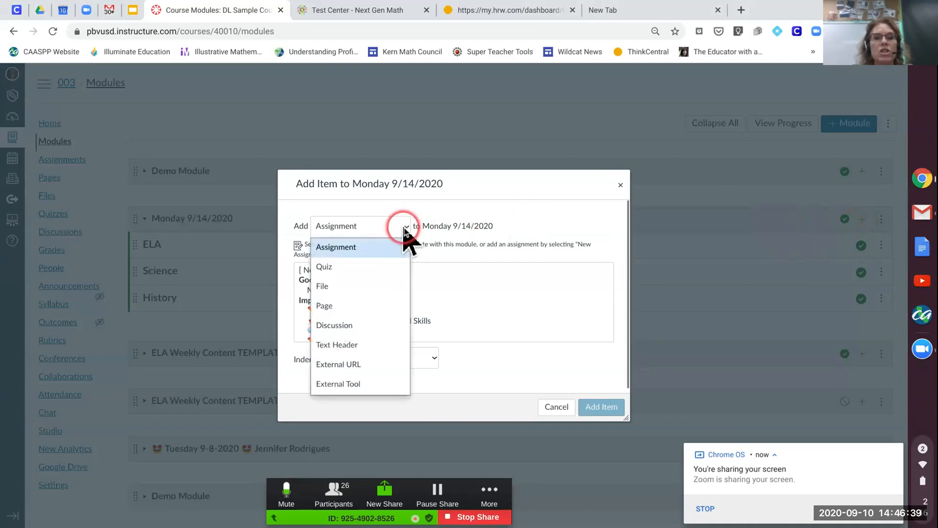
click(362, 344)
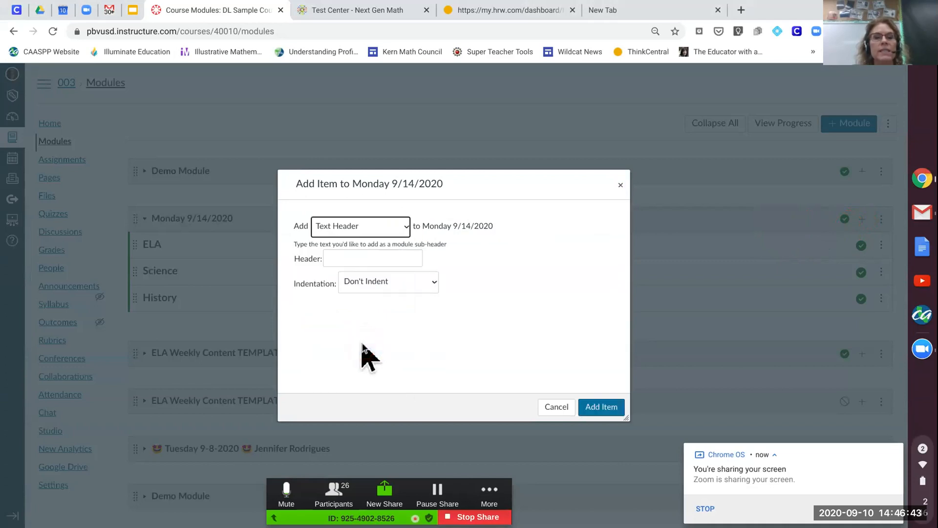
click(362, 257)
text(Math)
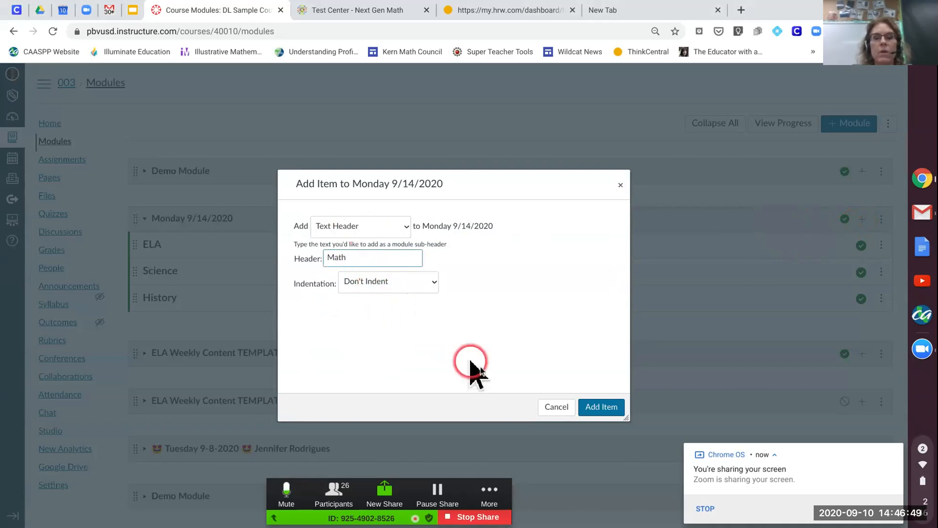
click(602, 408)
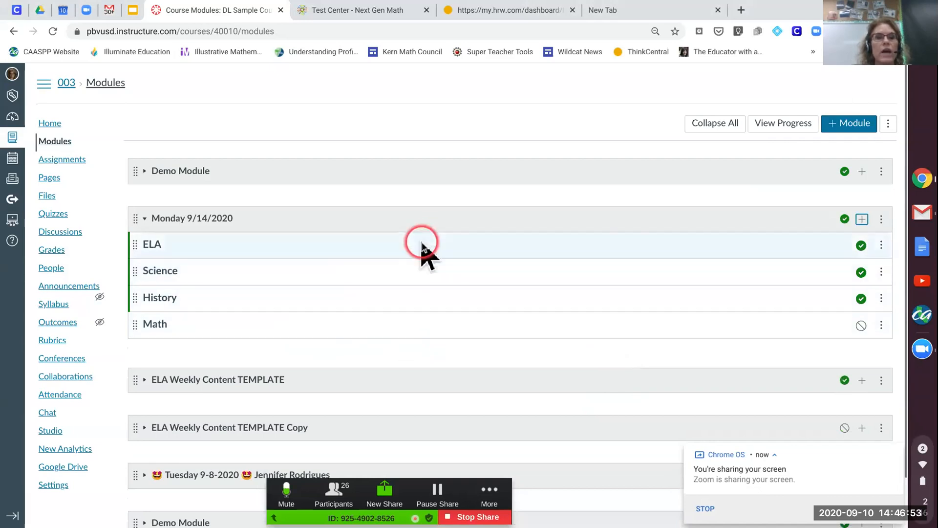
click(862, 328)
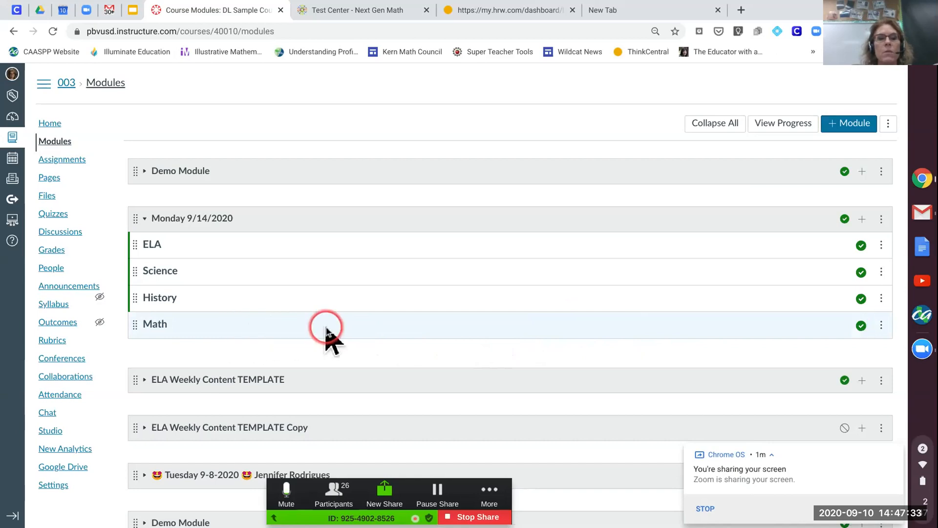
Add the existing Math Talk discussion to the Monday 9/14/2020 module, indented 1 level, and open the discussion
click(863, 219)
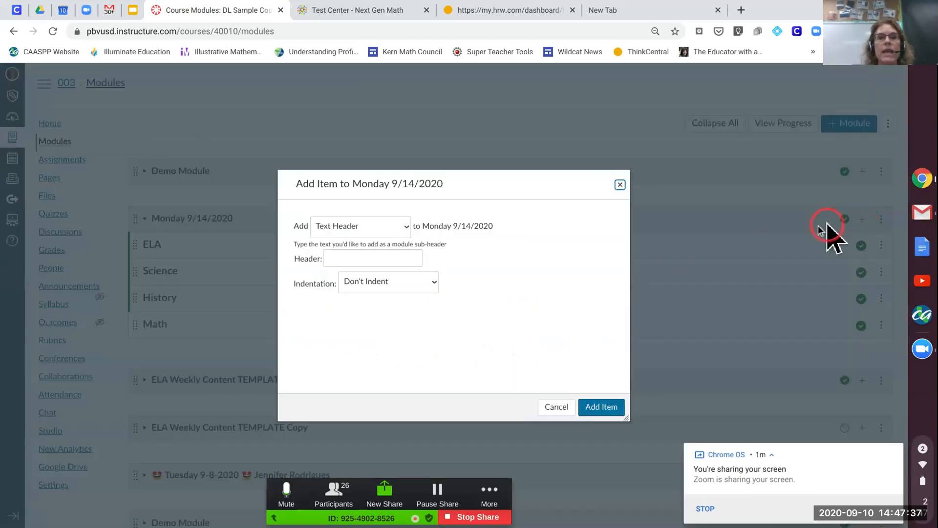
click(406, 228)
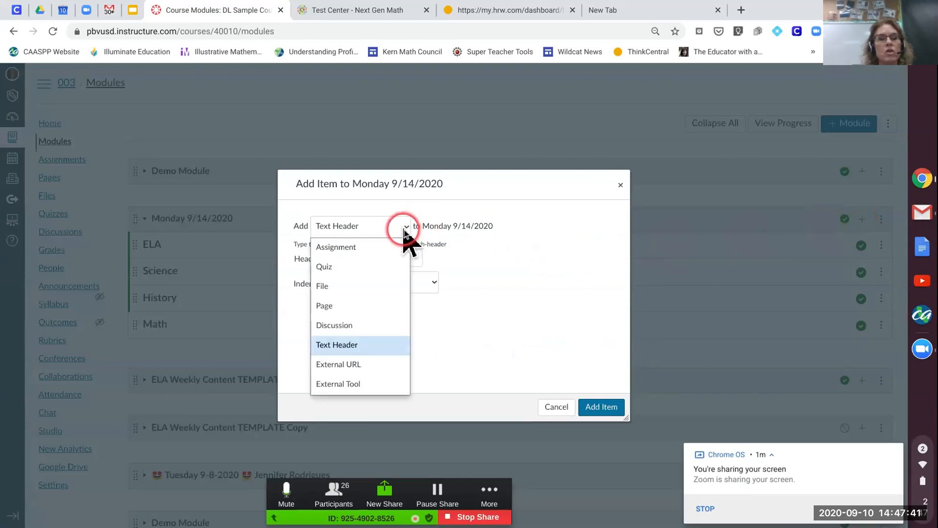
click(345, 332)
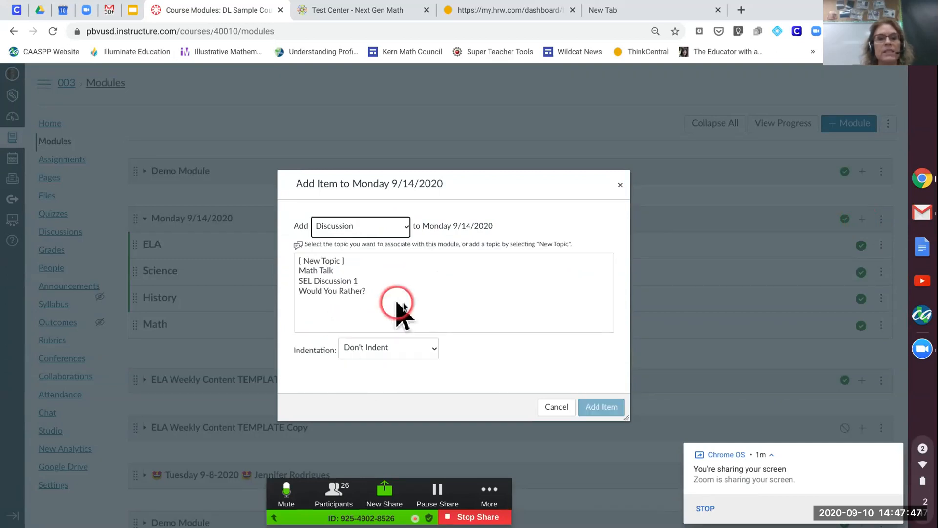
click(316, 271)
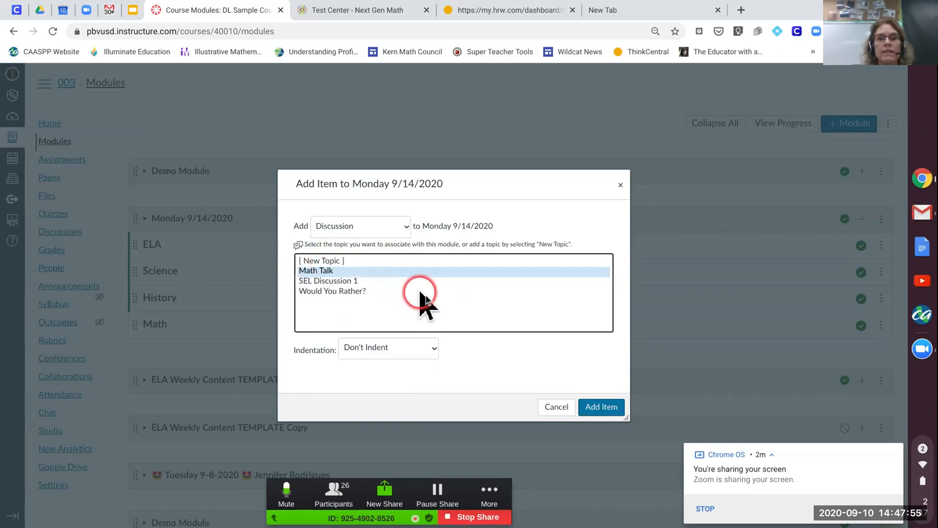
click(385, 350)
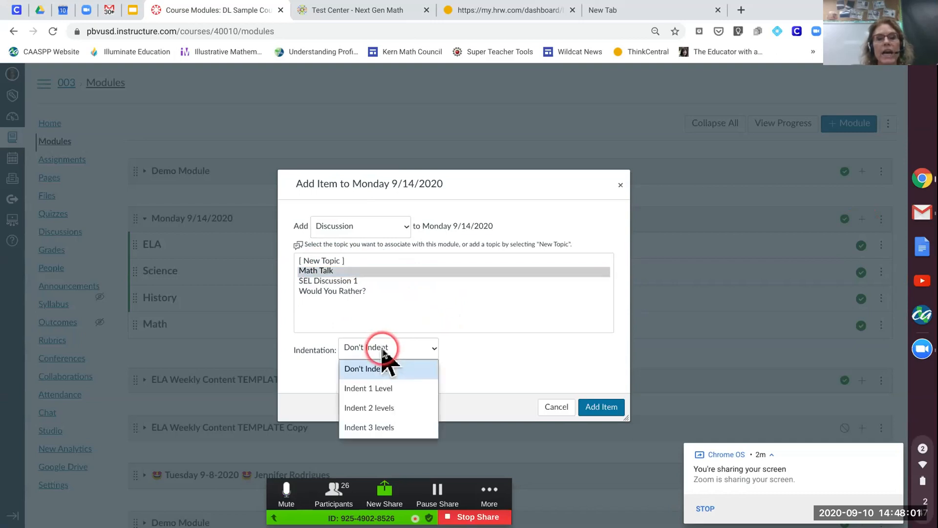
click(379, 390)
click(472, 353)
click(599, 410)
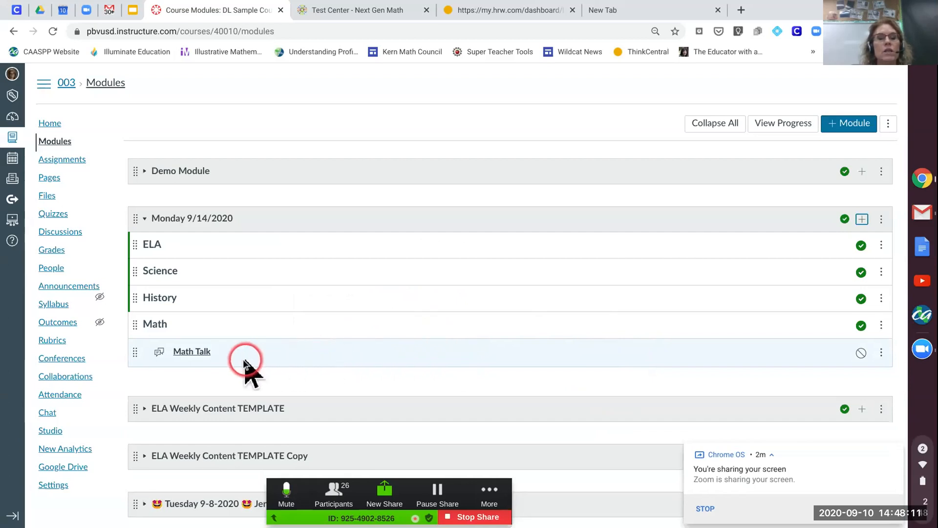
click(194, 356)
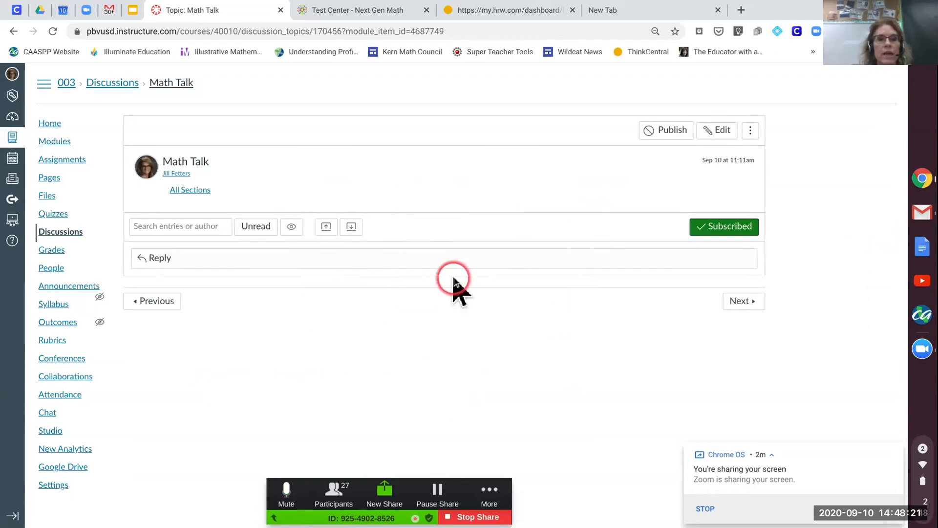
Edit the Math Talk discussion and enter "Please answer the prompt and then comment on two other students responses." as its description
click(719, 135)
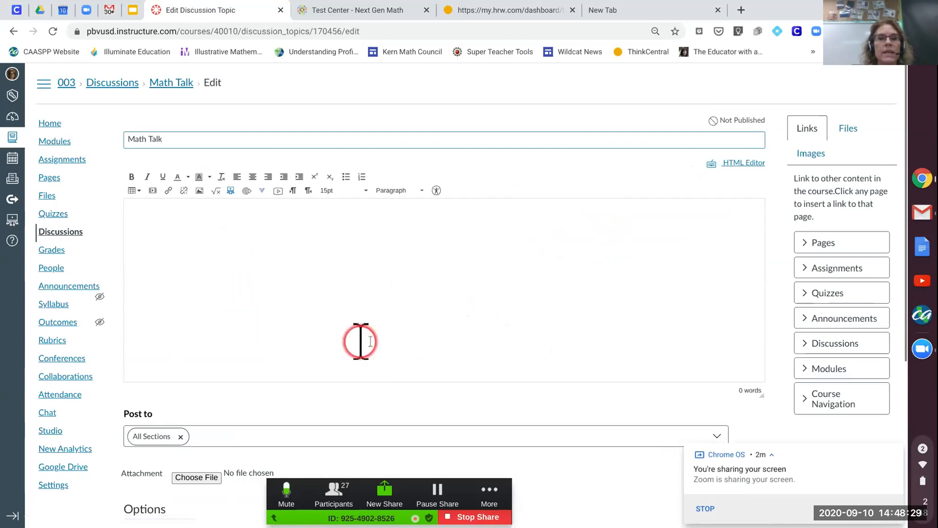
scroll(432, 324, down, 3)
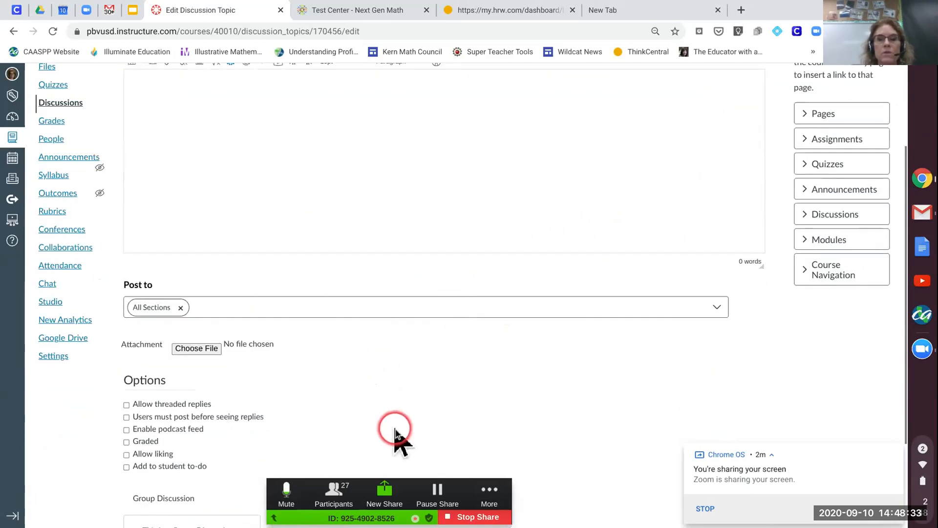
scroll(406, 415, down, 1)
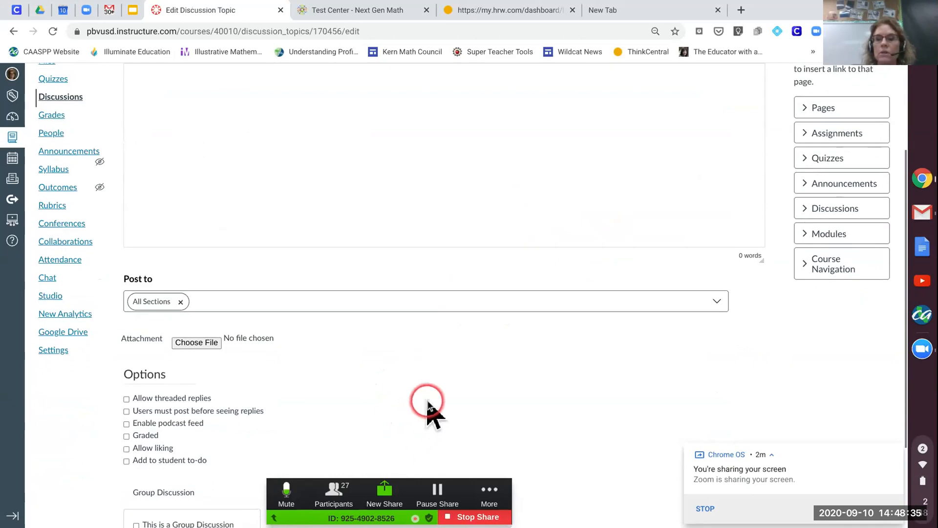
scroll(430, 380, up, 3)
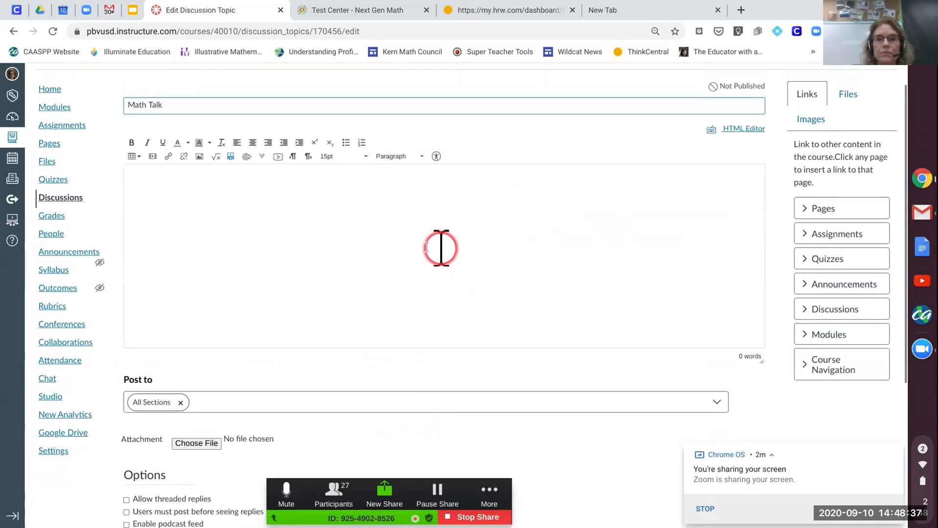
click(289, 200)
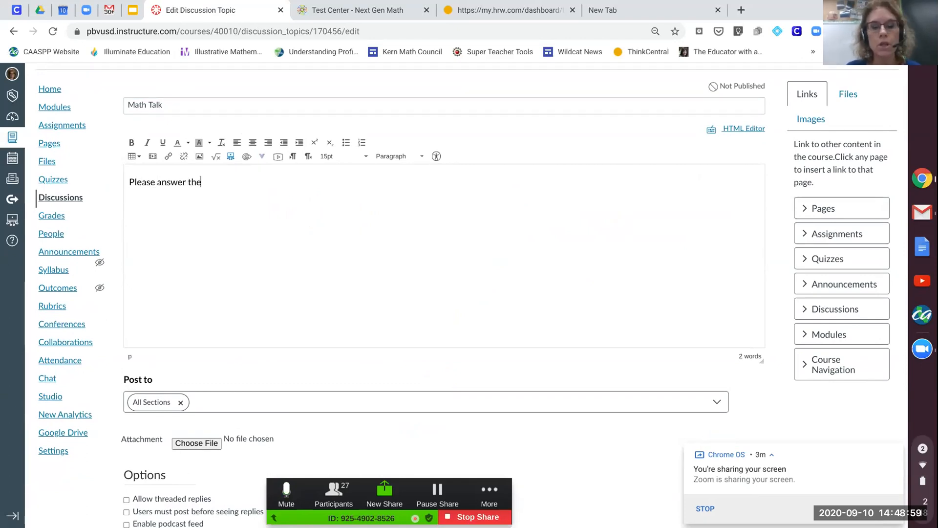
text(t and then comment on two other students responses.)
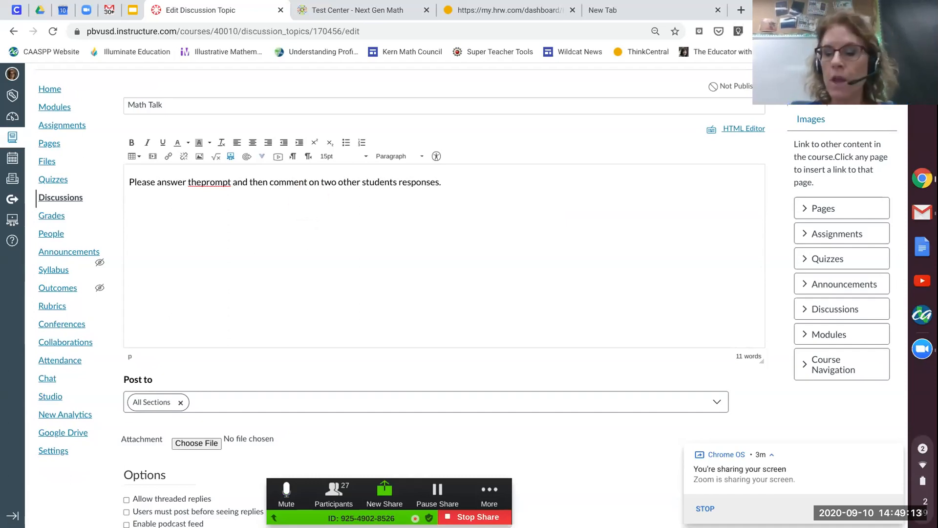
click(227, 223)
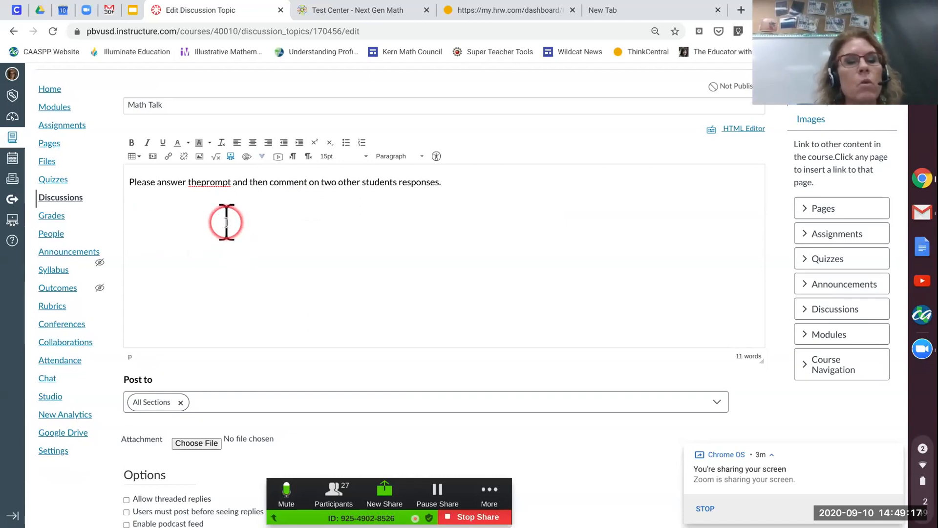
click(202, 182)
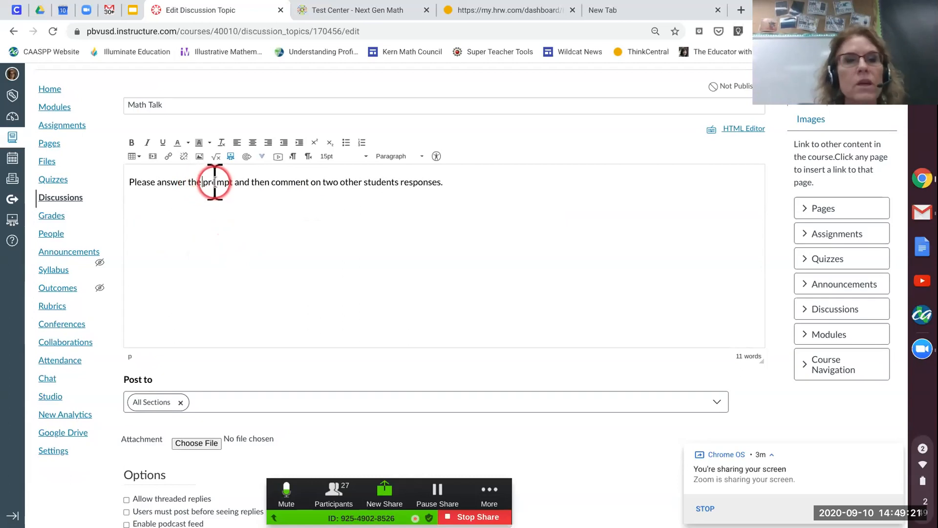
Embed the Would You Rather slides from Google Drive (LTI 1.3) below the prompt text and review the embedded slide
click(147, 213)
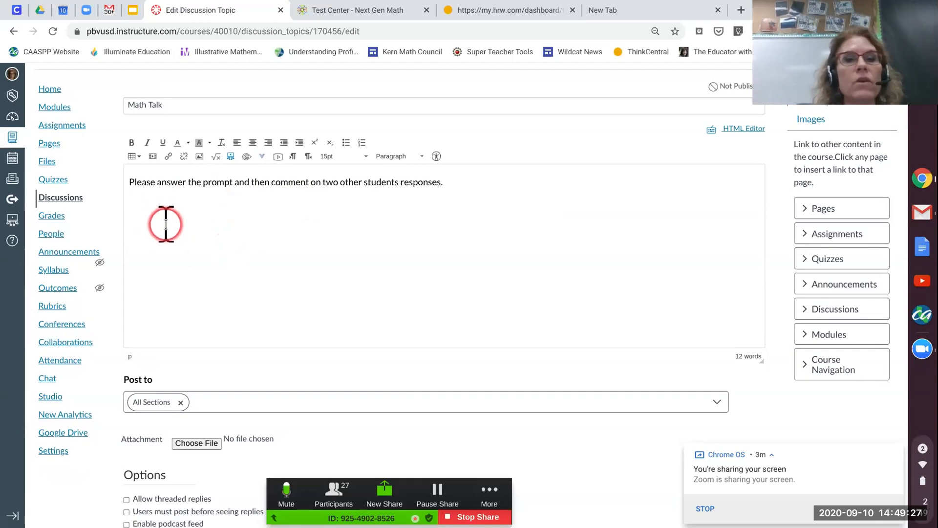
click(262, 157)
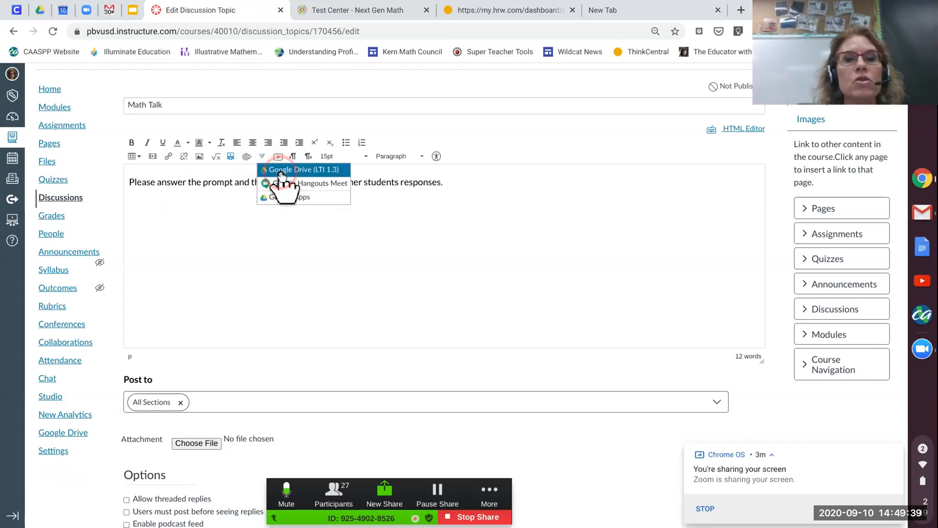
click(282, 171)
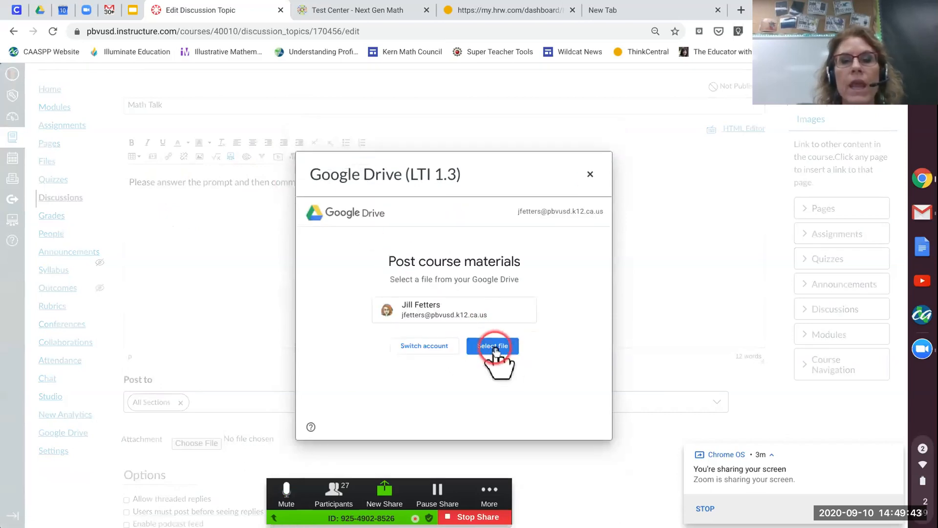
click(494, 347)
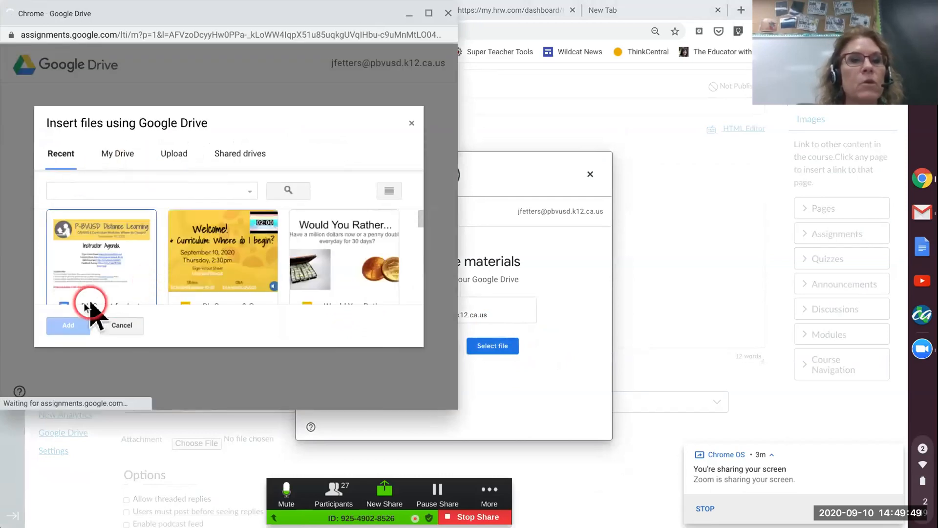
click(359, 252)
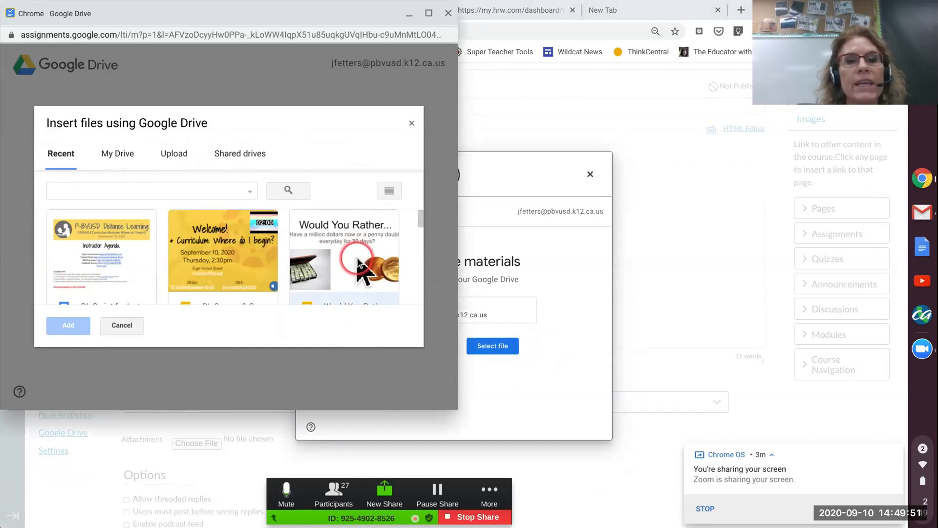
click(71, 324)
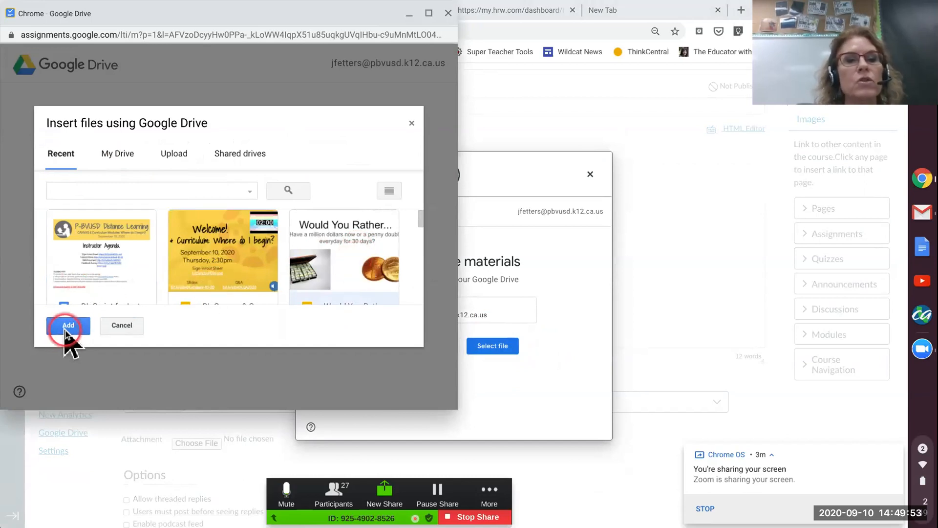
click(351, 260)
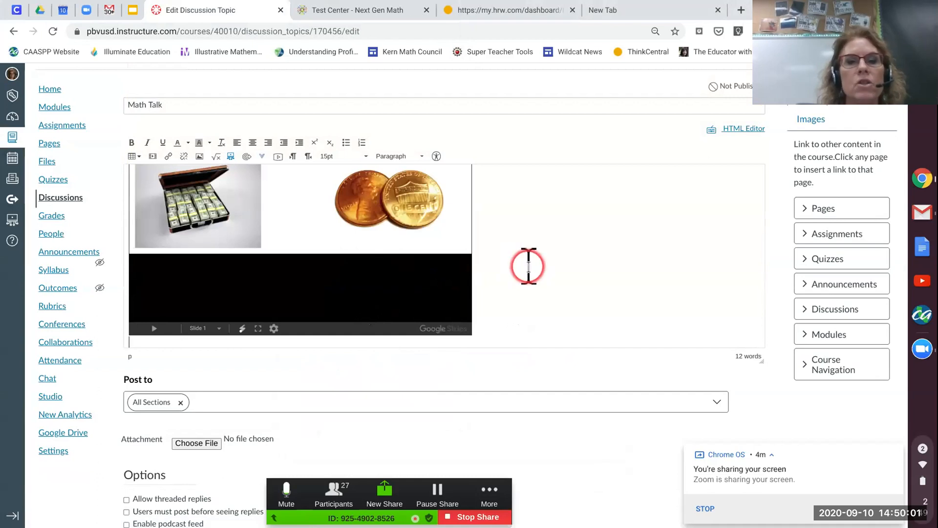
scroll(528, 266, up, 4)
scroll(529, 258, down, 4)
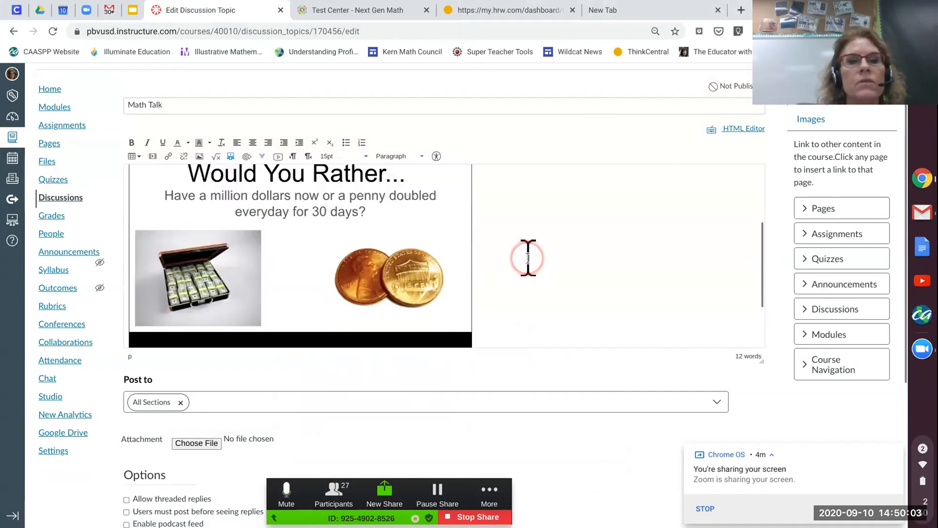
scroll(528, 258, up, 5)
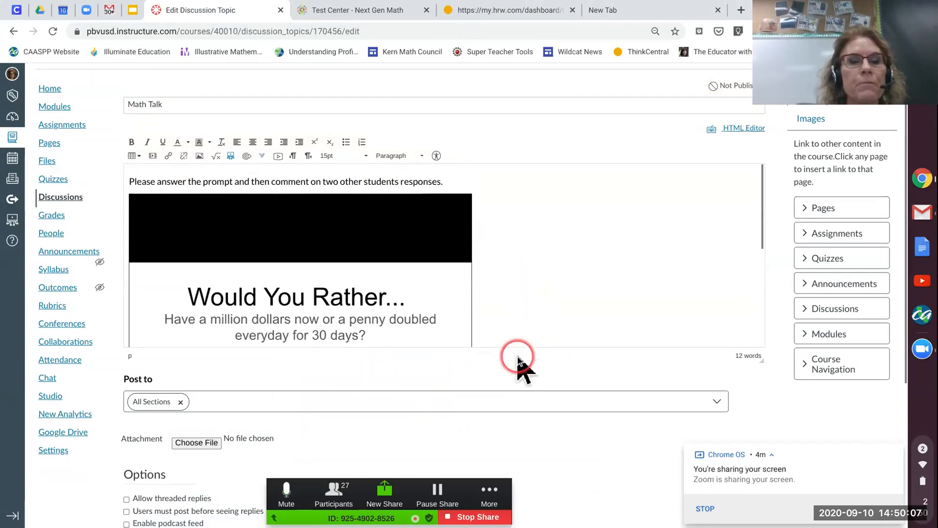
Allow threaded replies and liking for the Math Talk discussion, then save and publish it
scroll(519, 367, down, 1)
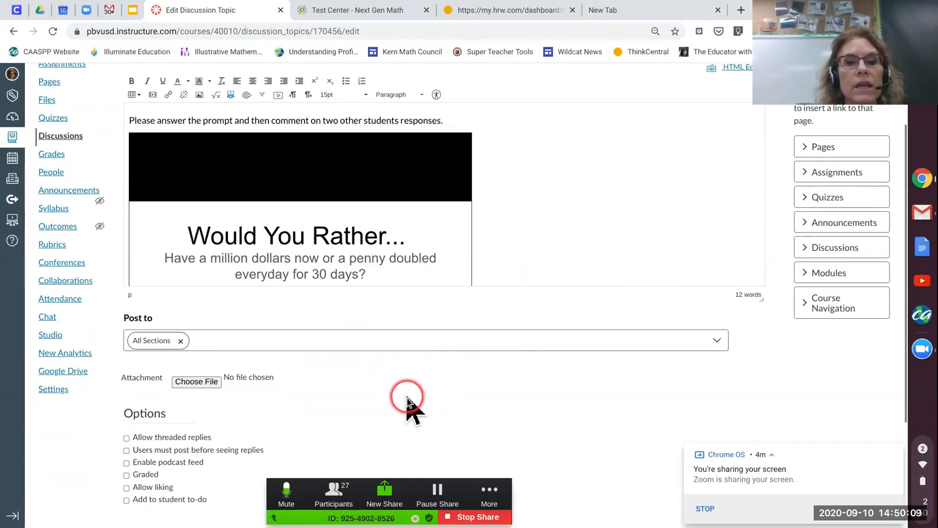
scroll(411, 413, down, 1)
scroll(412, 413, down, 3)
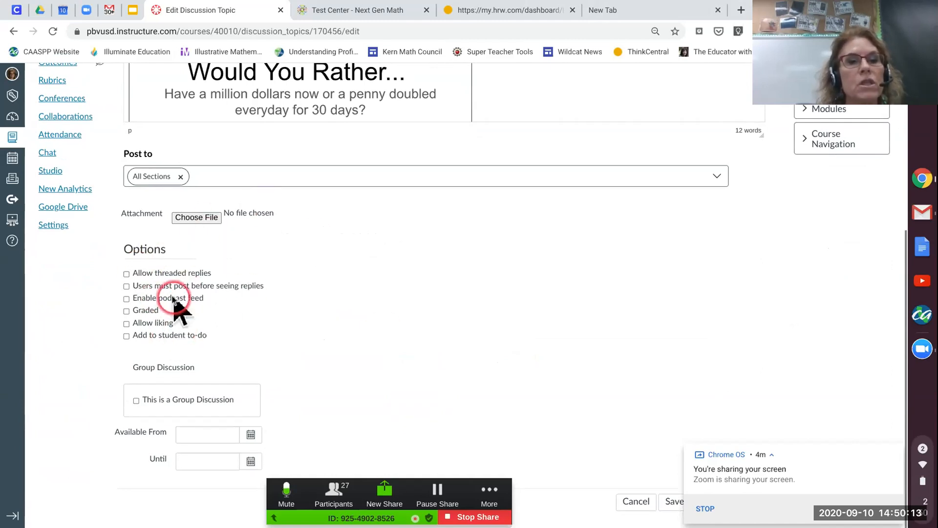
click(126, 274)
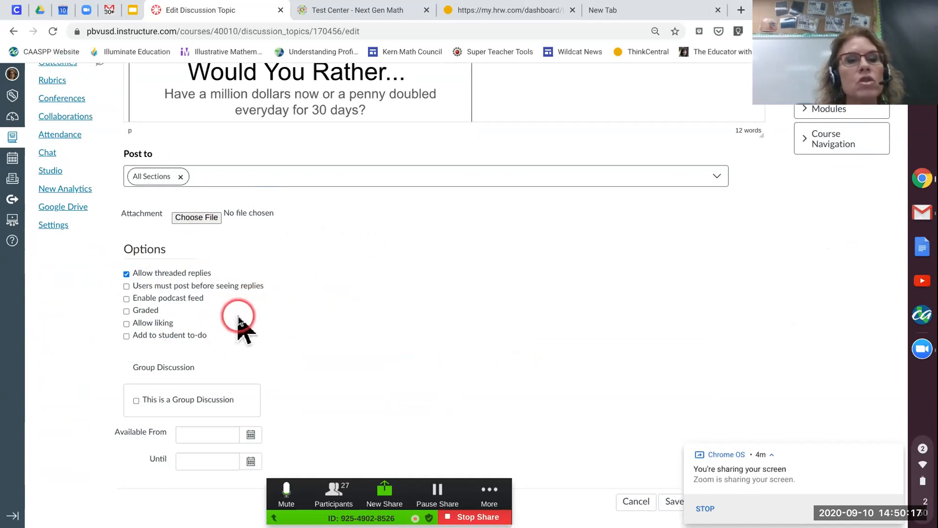
click(125, 323)
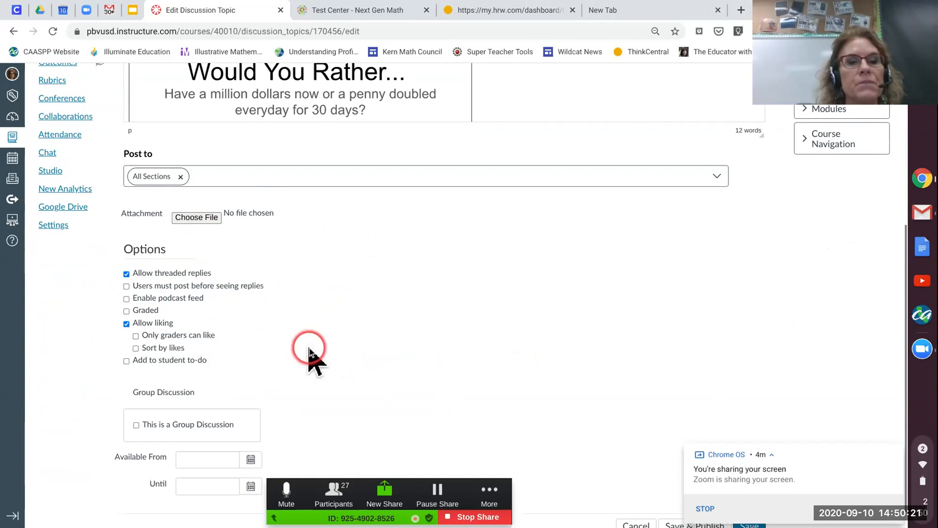
scroll(310, 347, down, 1)
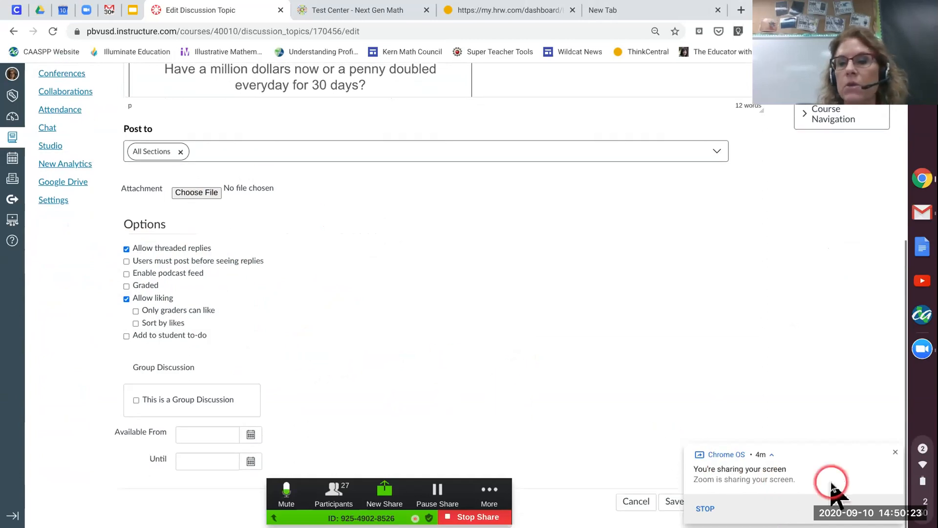
click(896, 452)
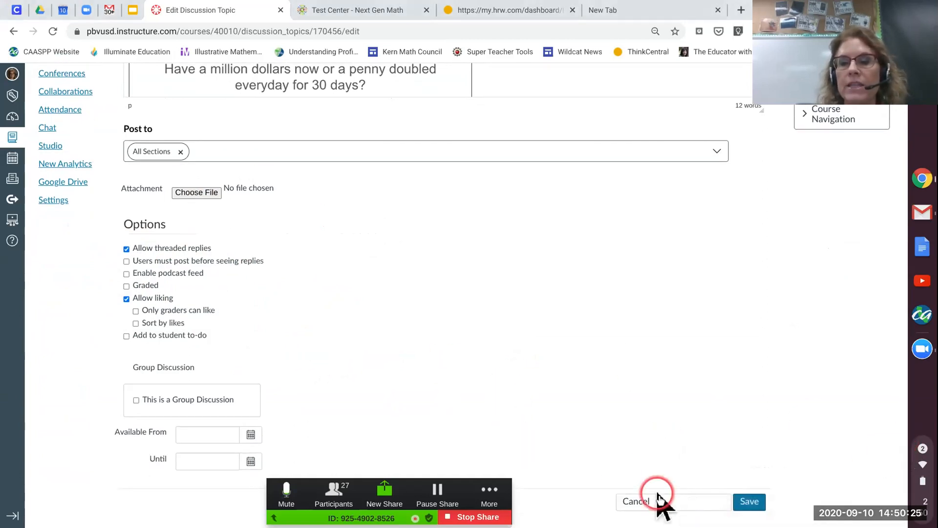
click(701, 502)
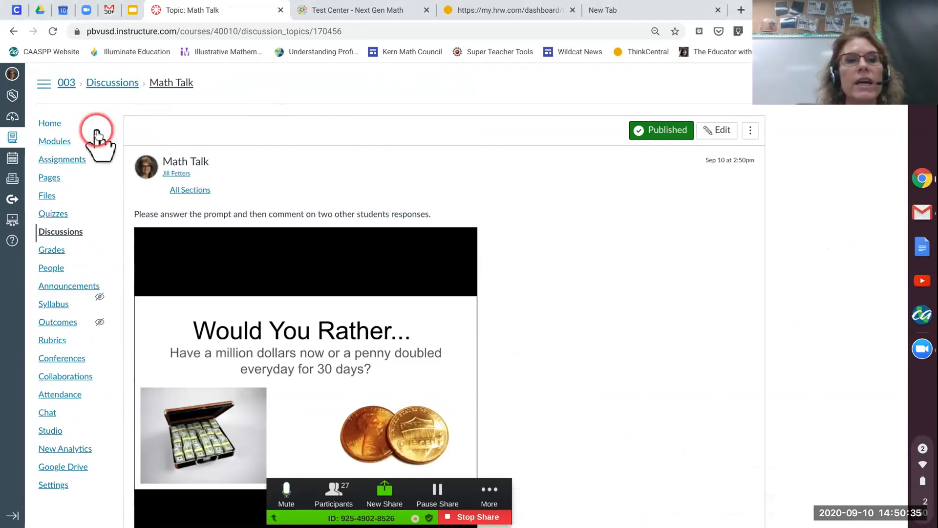
Return to the course's Modules page and expand the Monday 9/14/2020 module
click(51, 142)
click(54, 148)
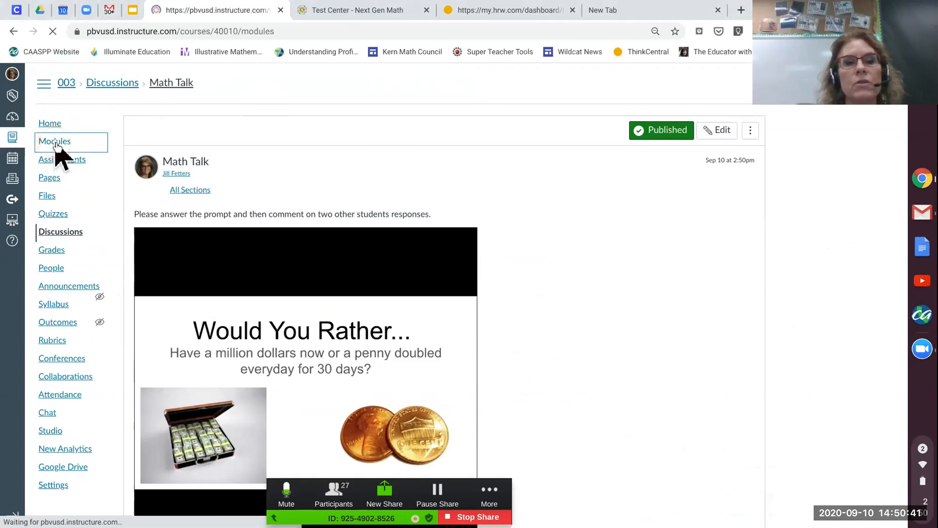
scroll(59, 152, down, 2)
click(179, 240)
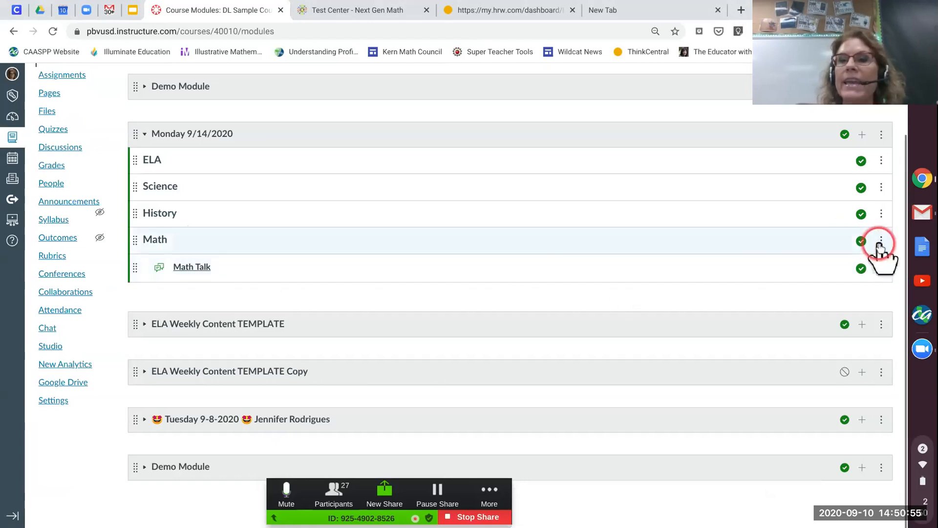
Add a new page named Go Math Video to the Monday 9/14/2020 module without indentation
click(862, 139)
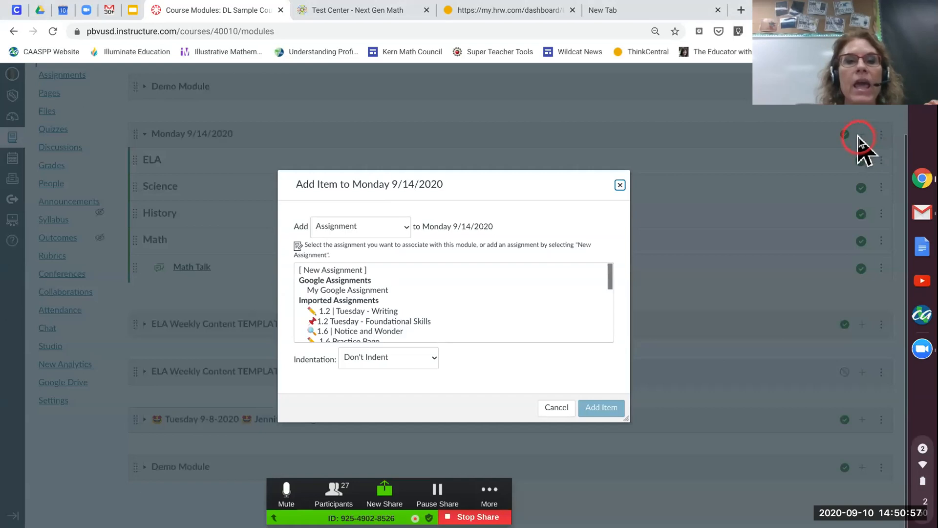
click(405, 227)
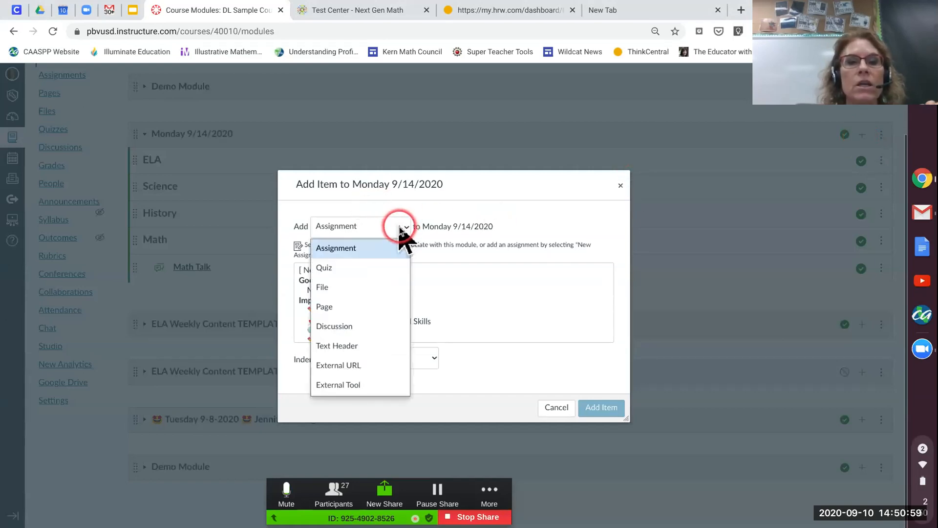
click(353, 308)
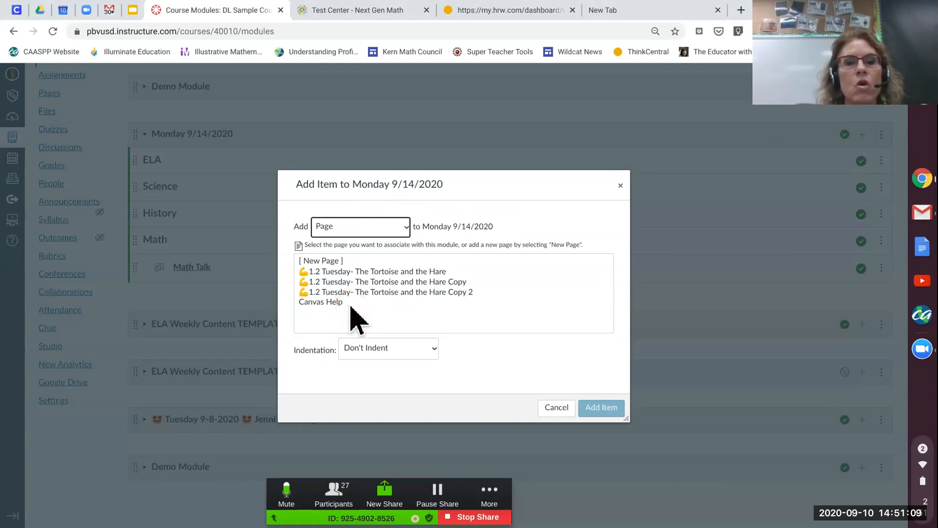
click(323, 261)
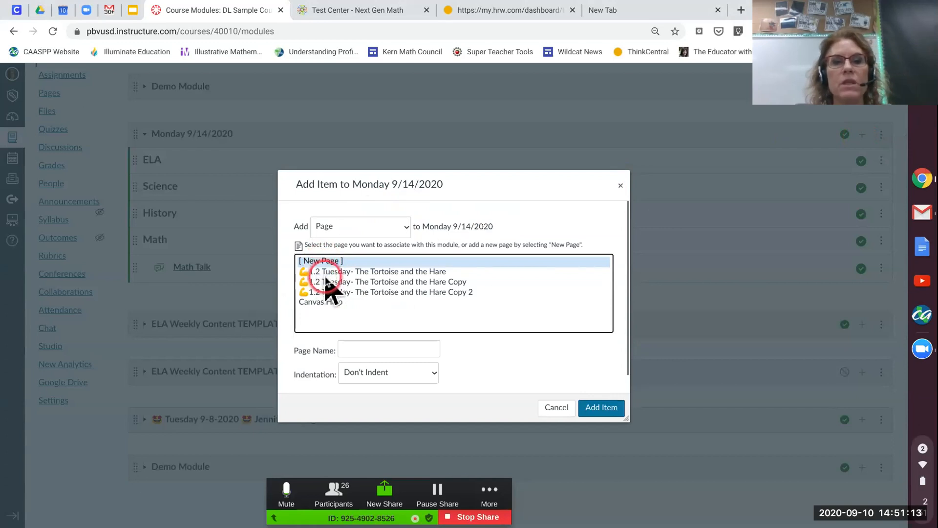
click(347, 349)
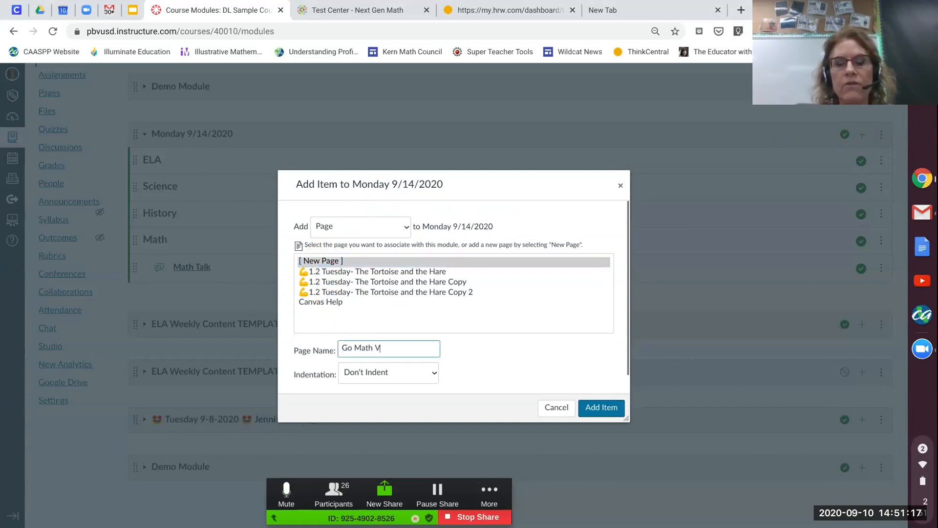
click(607, 409)
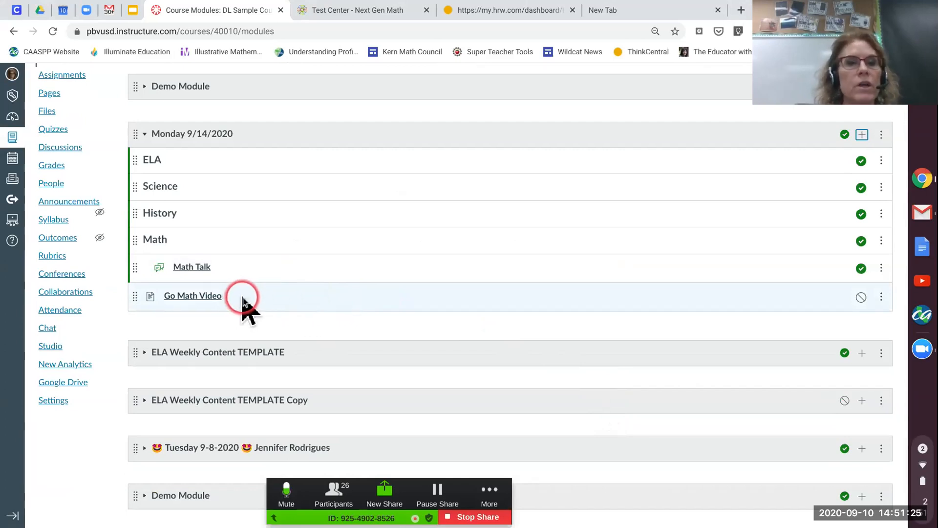
Increase the indent of the Go Math Video item by one level and open the page
click(881, 297)
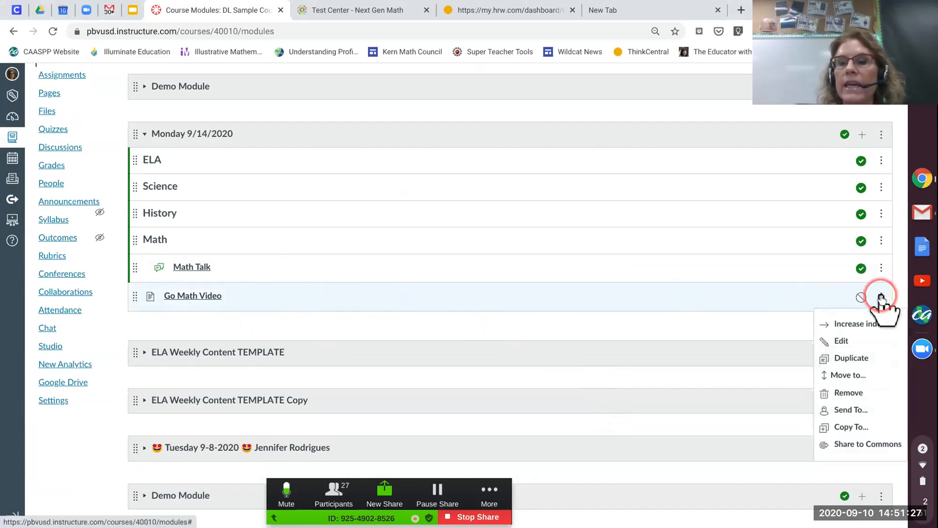
click(853, 324)
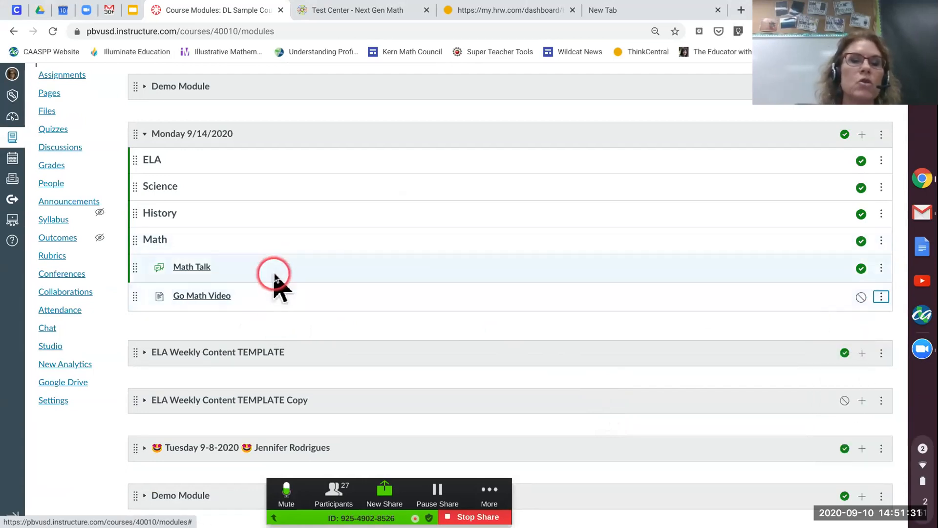
click(206, 296)
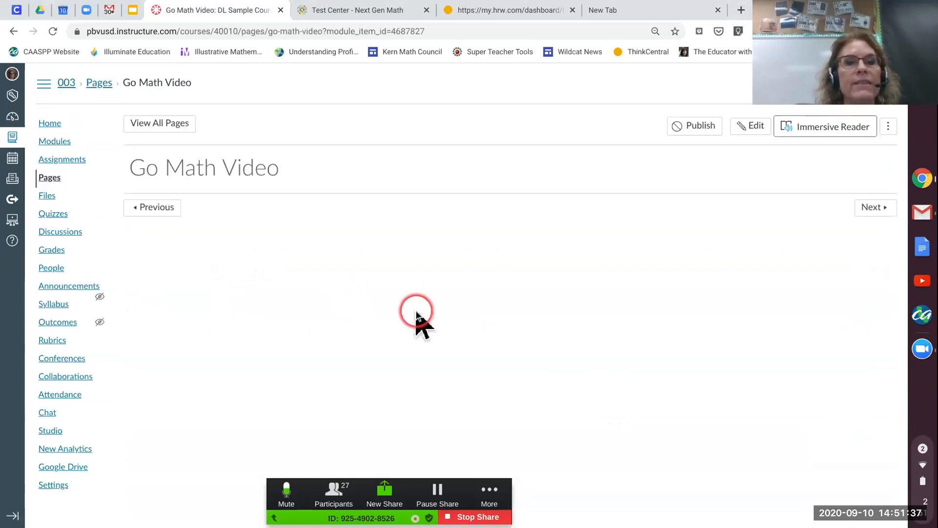
Open the Go Math Video page for editing, switch to the Holt McDougal Online site and try searching its resources for video 4.1
click(755, 128)
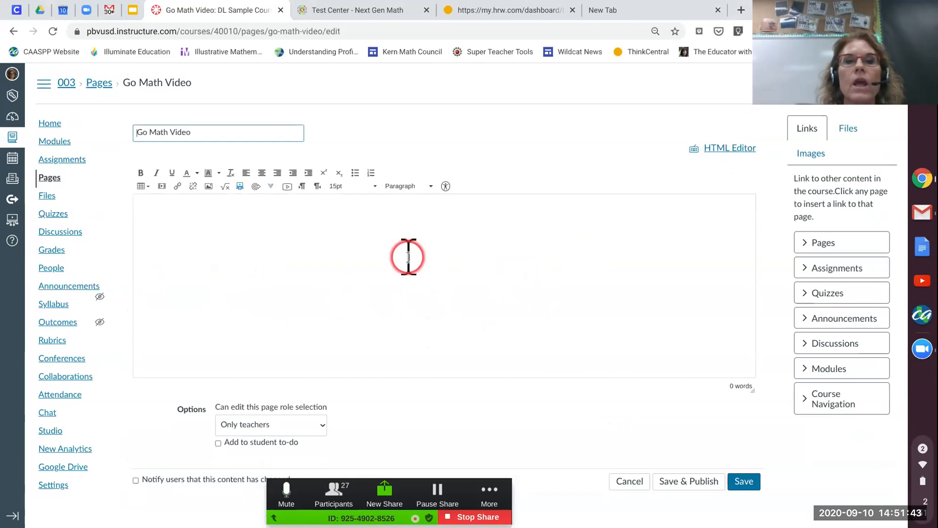
click(511, 11)
click(382, 250)
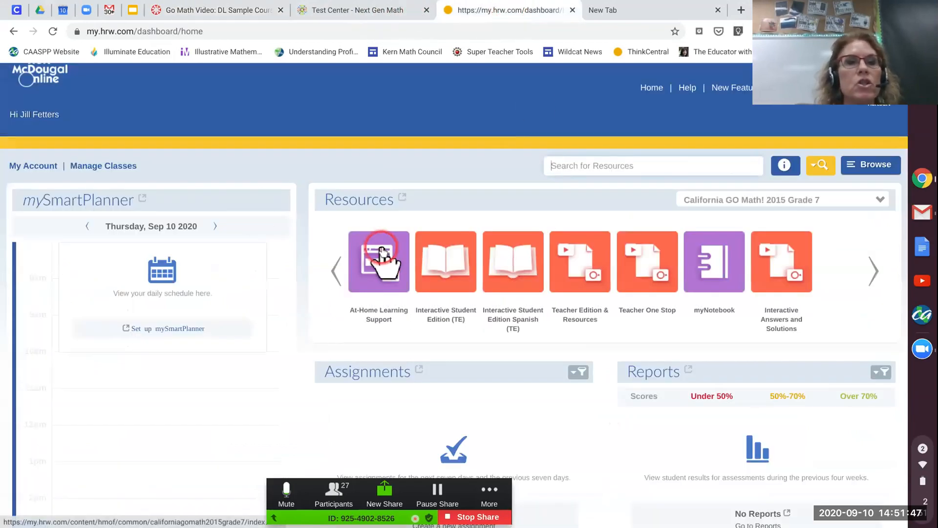
click(556, 158)
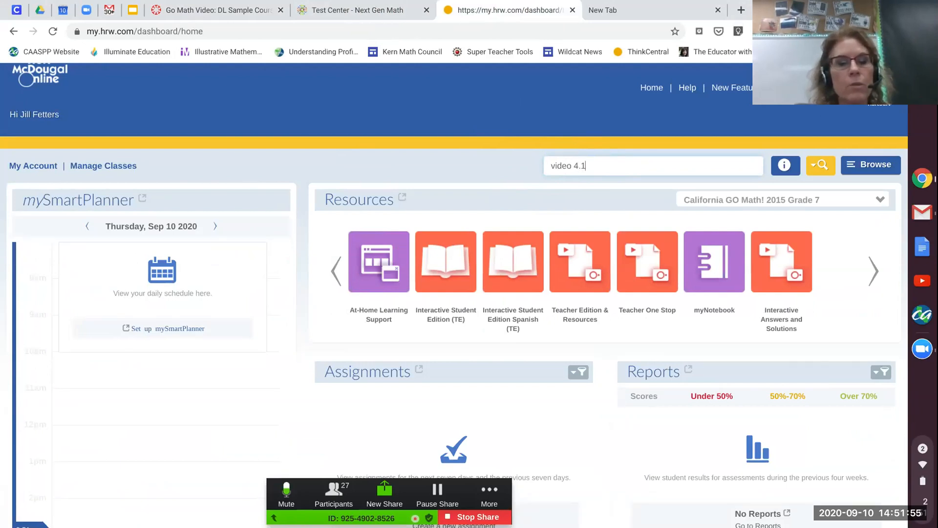
key(Return)
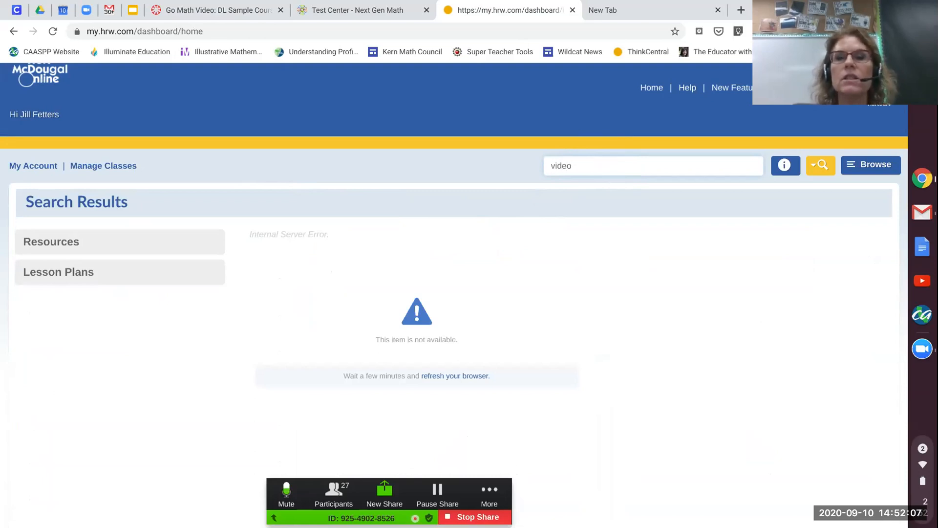
key(Return)
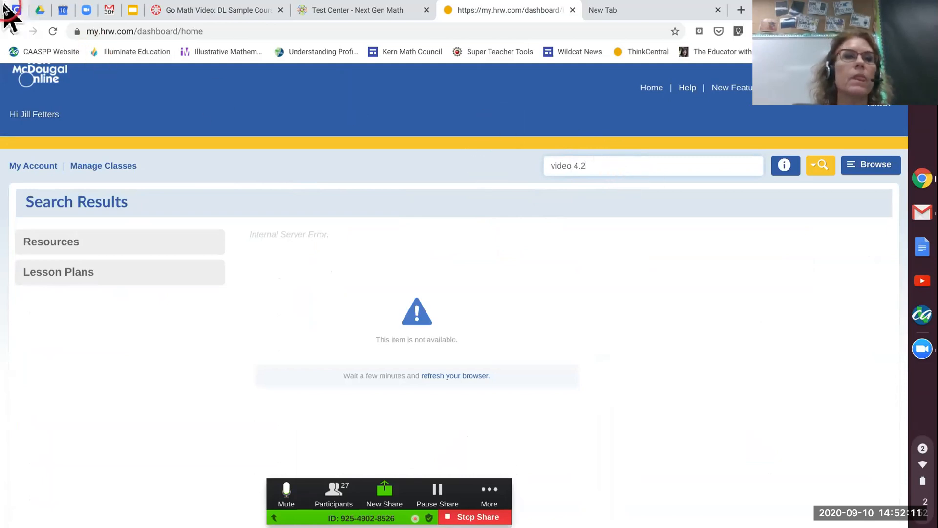
Reload the Holt McDougal Online site and log back in with the saved credentials
click(53, 31)
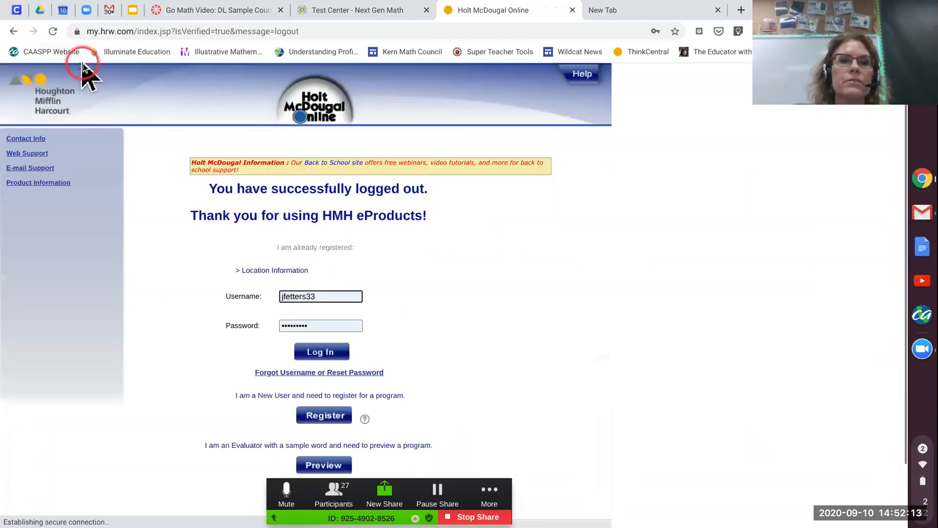
click(321, 362)
click(320, 361)
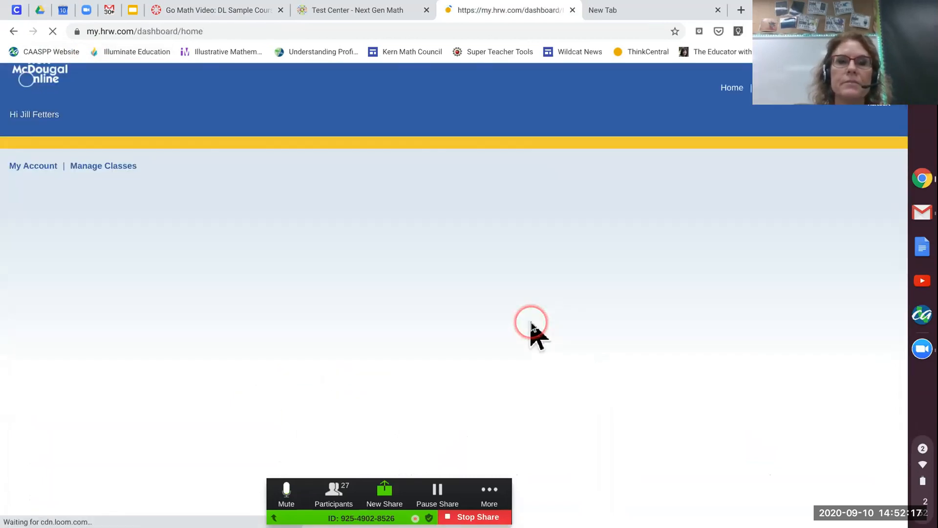
Search the resources for video 4.1 and open the English Math on the Spot: Lesson 4.1 Example 1 for Grade 7
click(598, 162)
text(v)
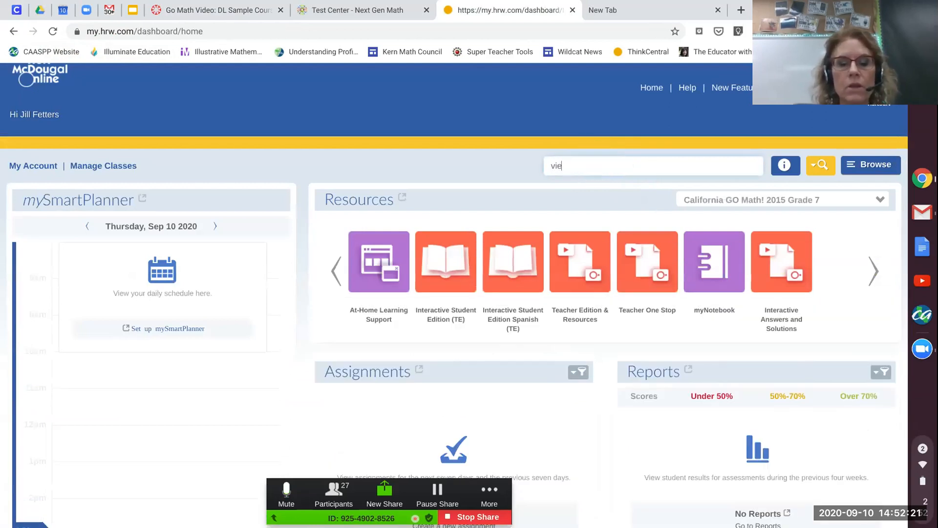
text(ideo )
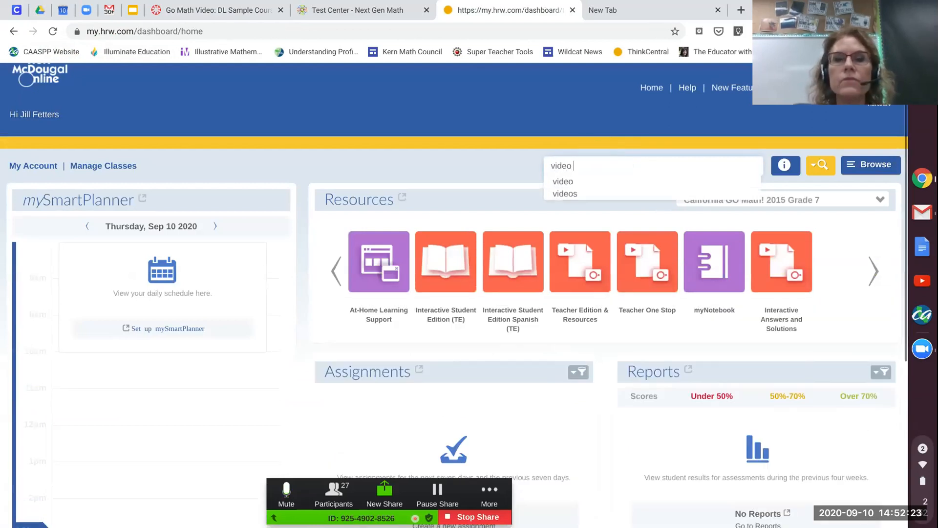
text(4.1)
key(Return)
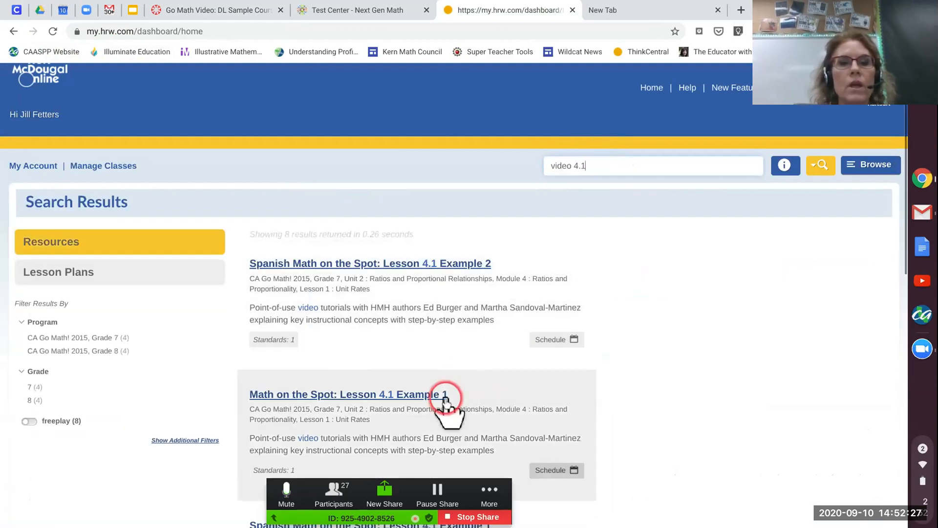
scroll(442, 366, down, 1)
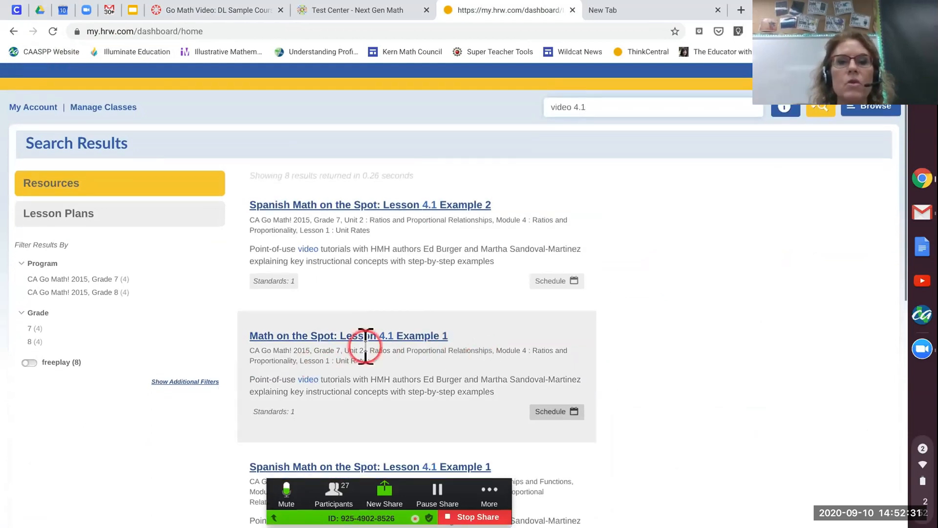
click(349, 337)
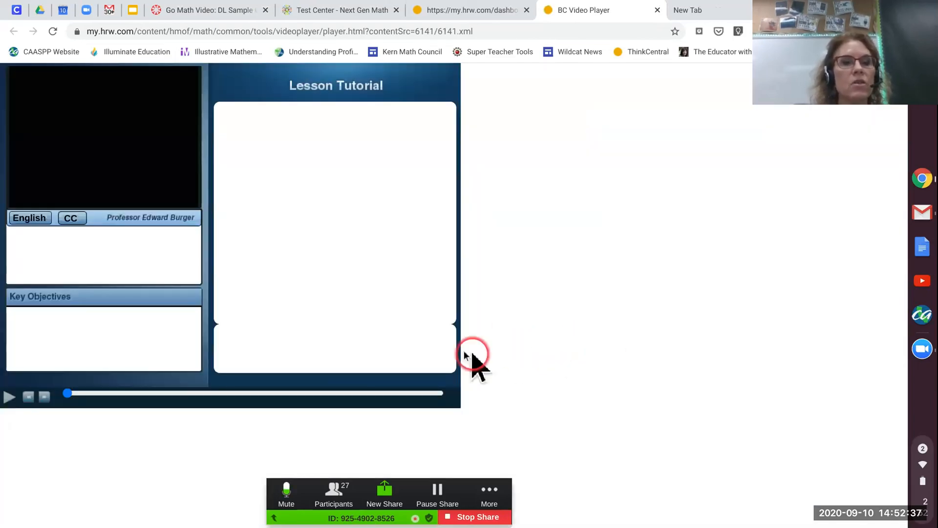
Play a few seconds of the lesson tutorial video, pause it and copy the player's web address
click(9, 397)
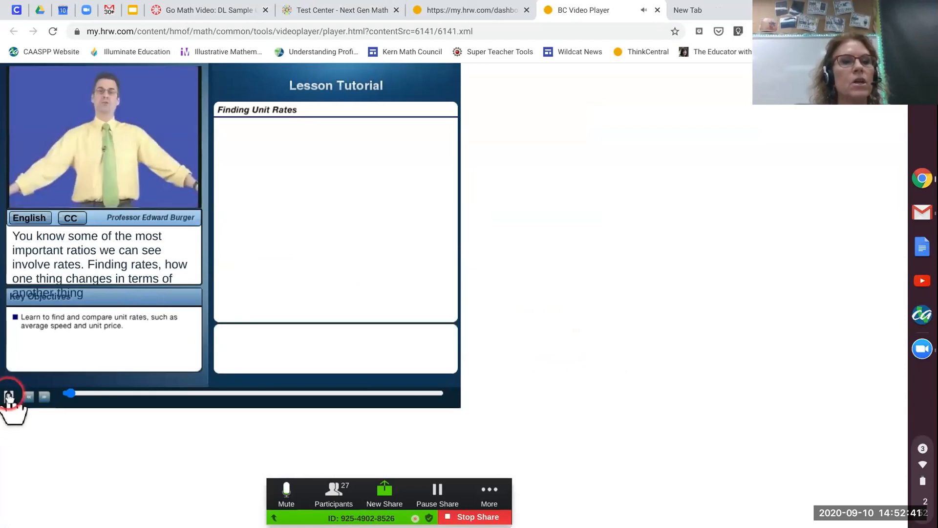
click(8, 397)
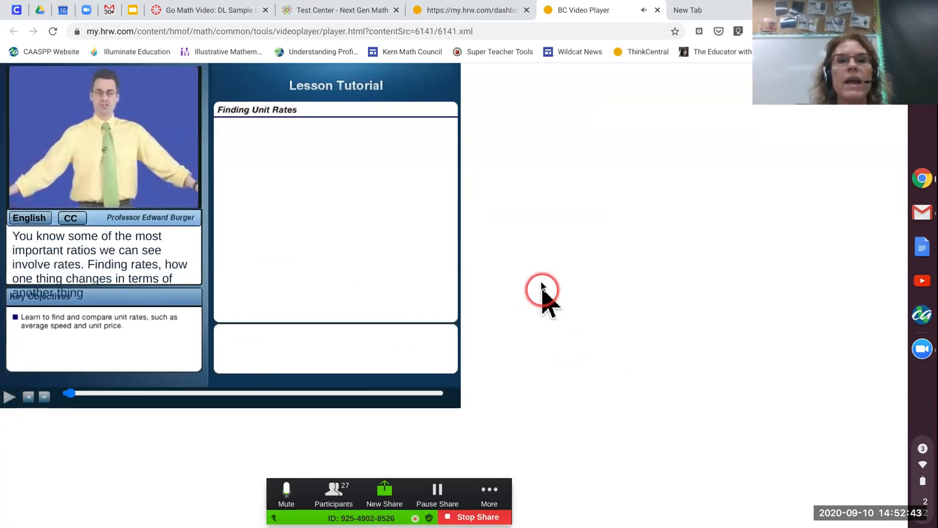
click(270, 27)
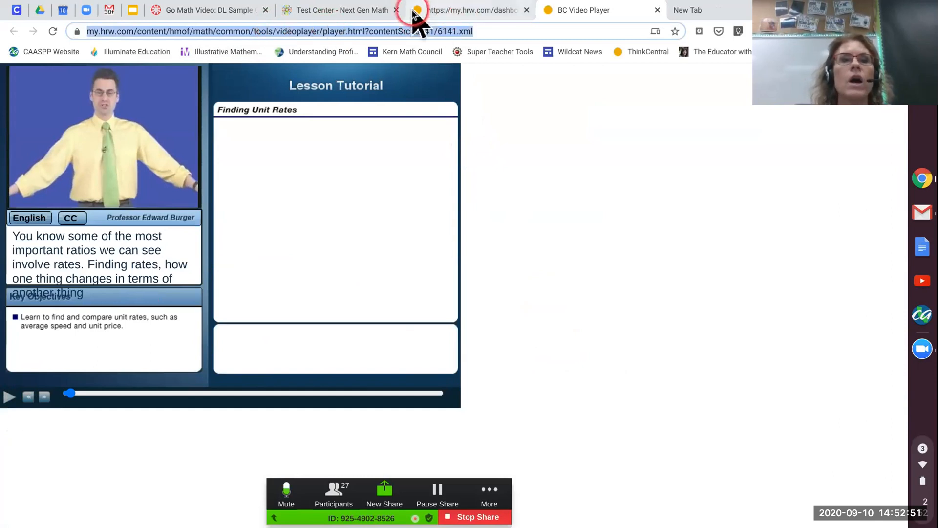
Insert the copied video address as a link in the Go Math Video page body in Canvas, then save and publish the page
click(191, 11)
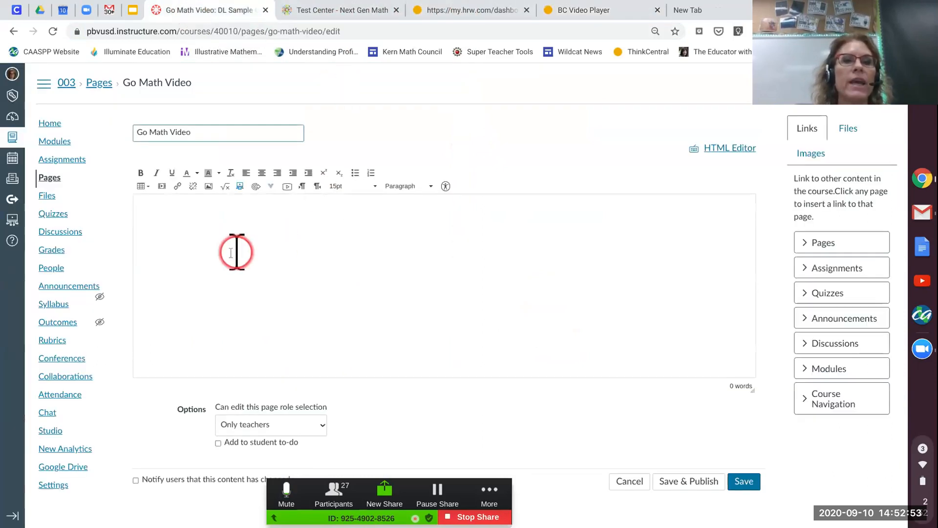
click(163, 222)
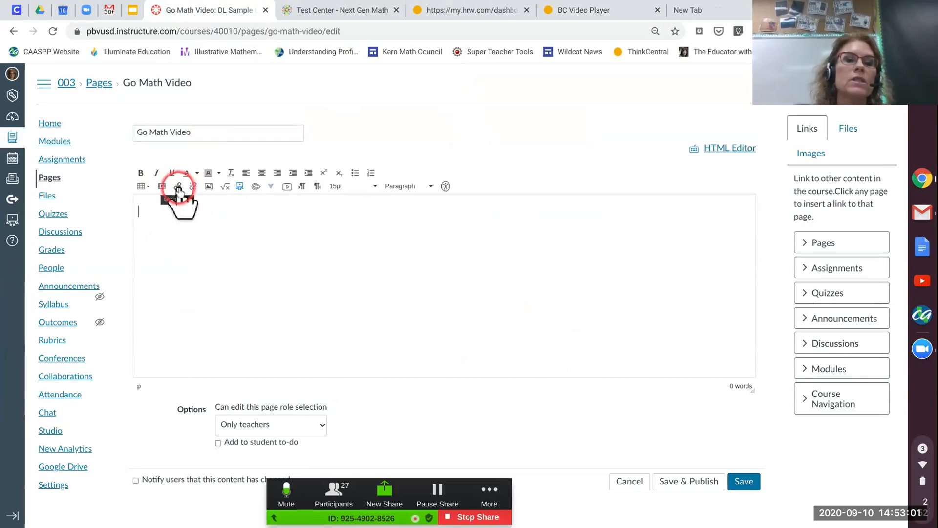
click(178, 191)
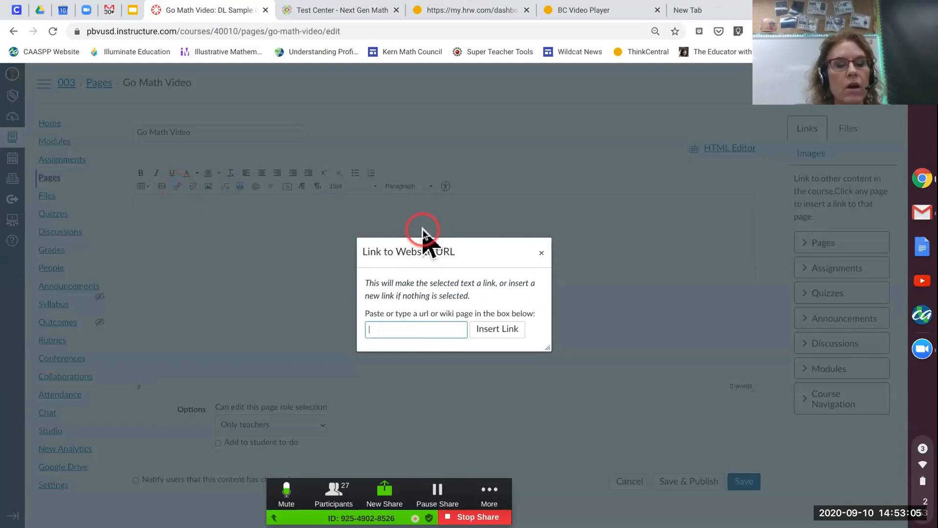
click(497, 329)
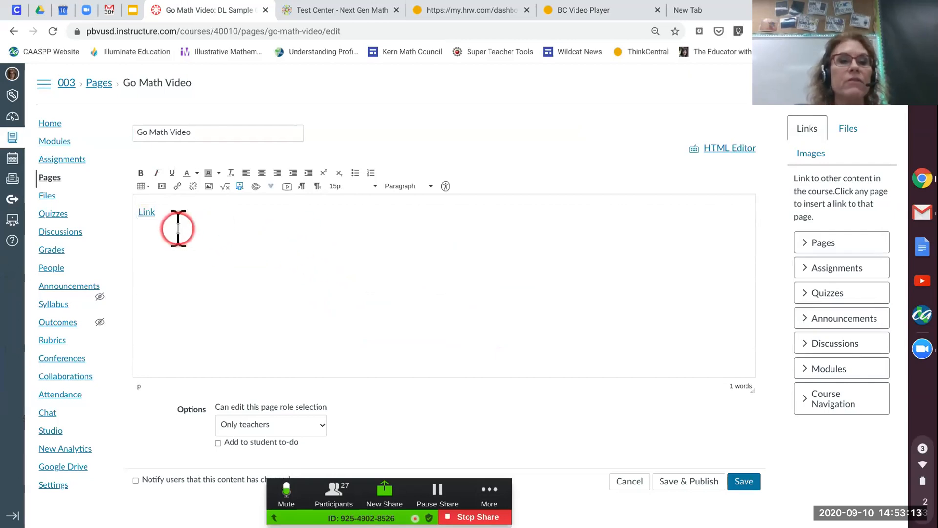
click(158, 222)
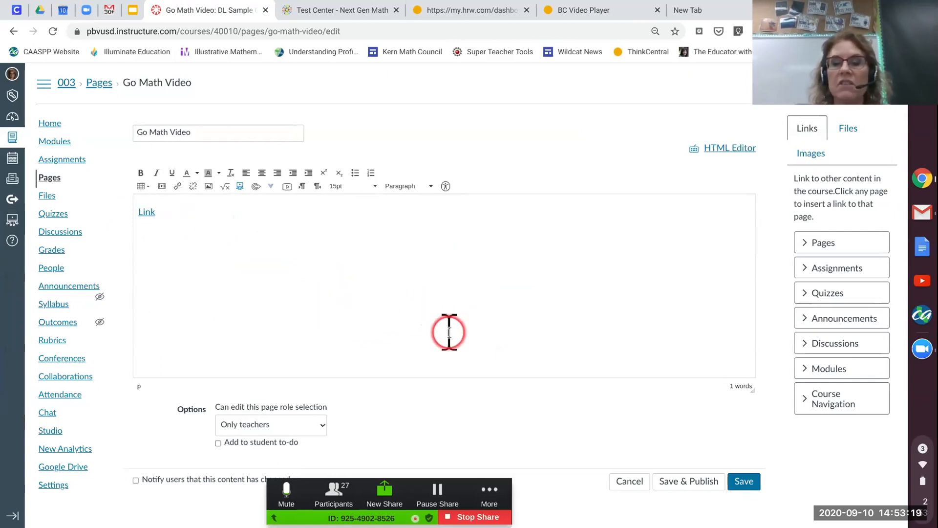
click(686, 484)
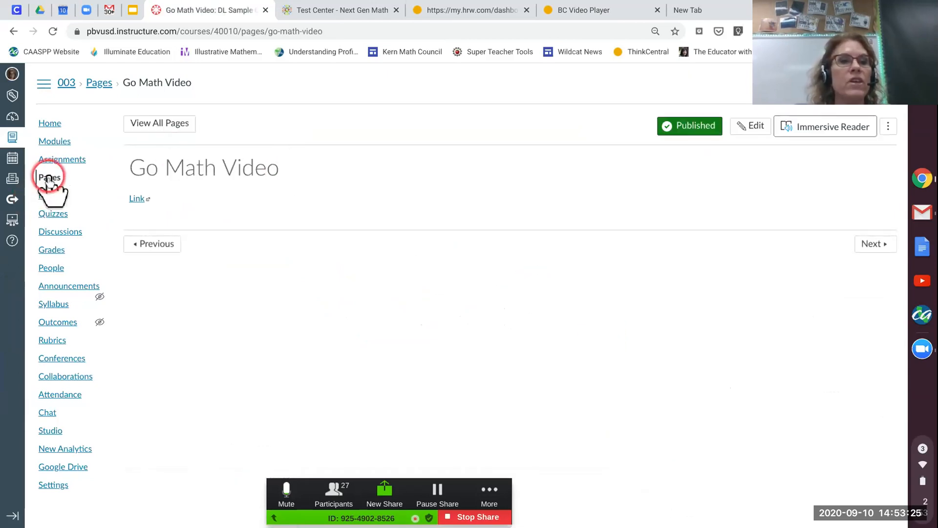
Return to the course's Modules page and add a new assignment named Next Gen #4, indented 1 level, to the Monday 9/14/2020 module
click(52, 143)
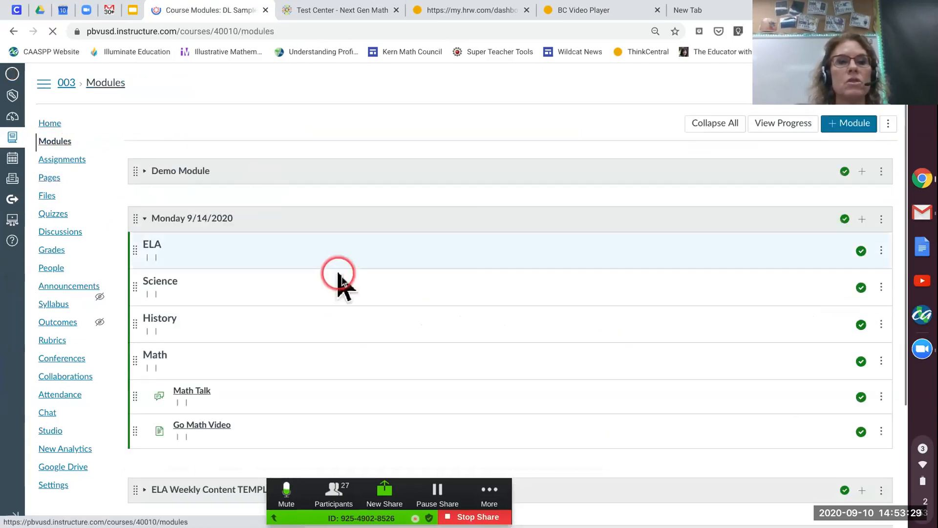
scroll(419, 226, down, 2)
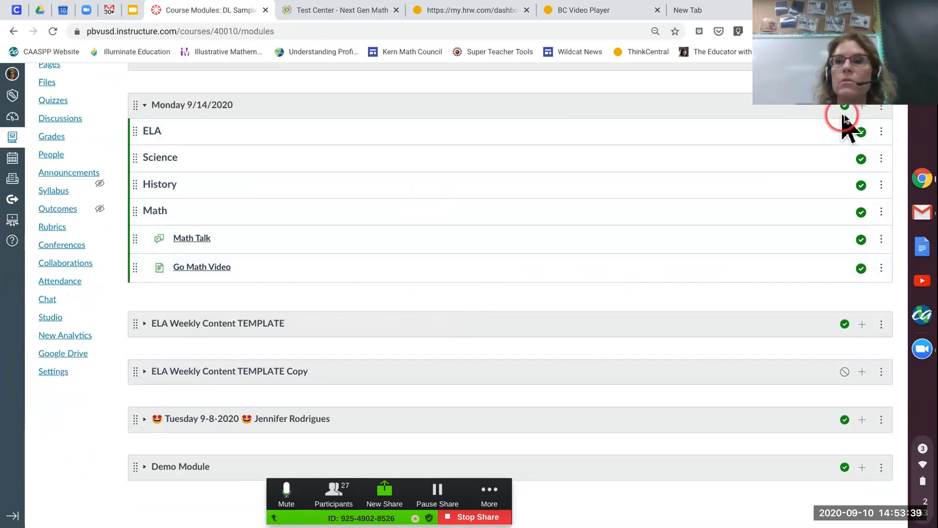
click(863, 114)
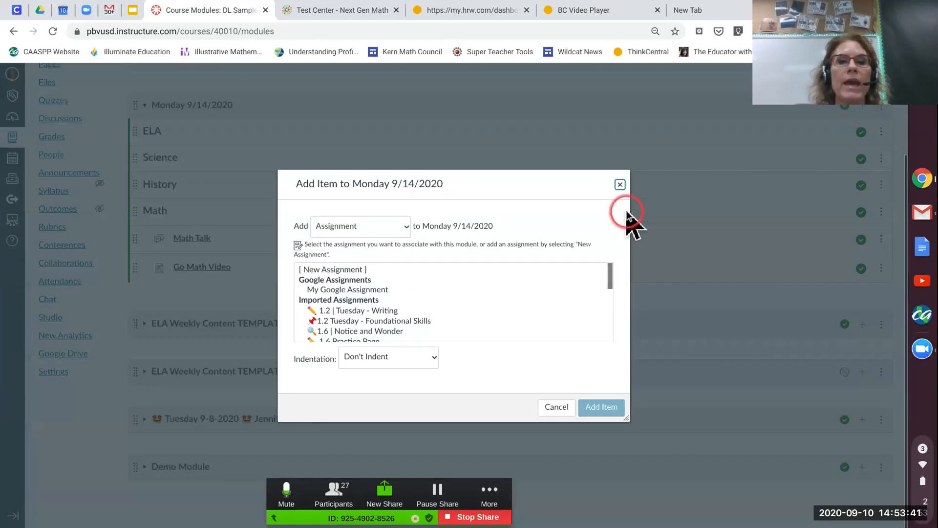
click(403, 227)
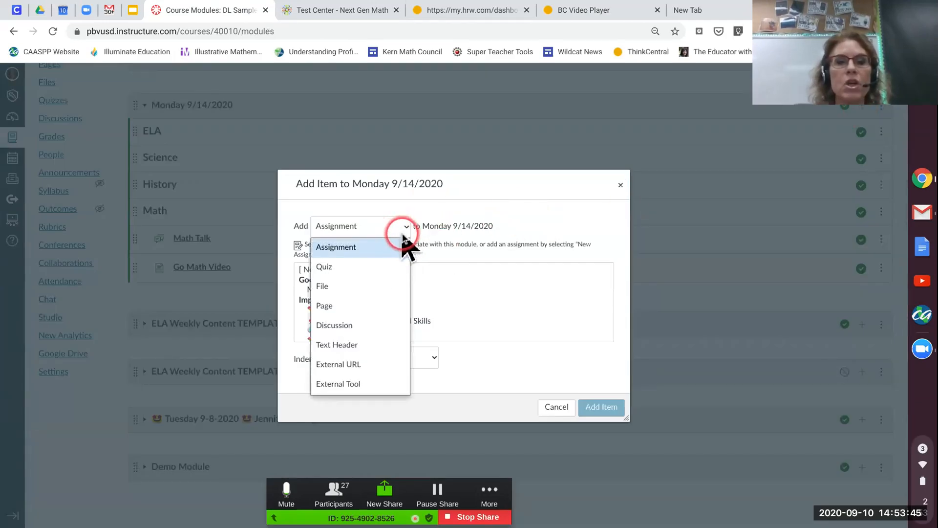
click(351, 246)
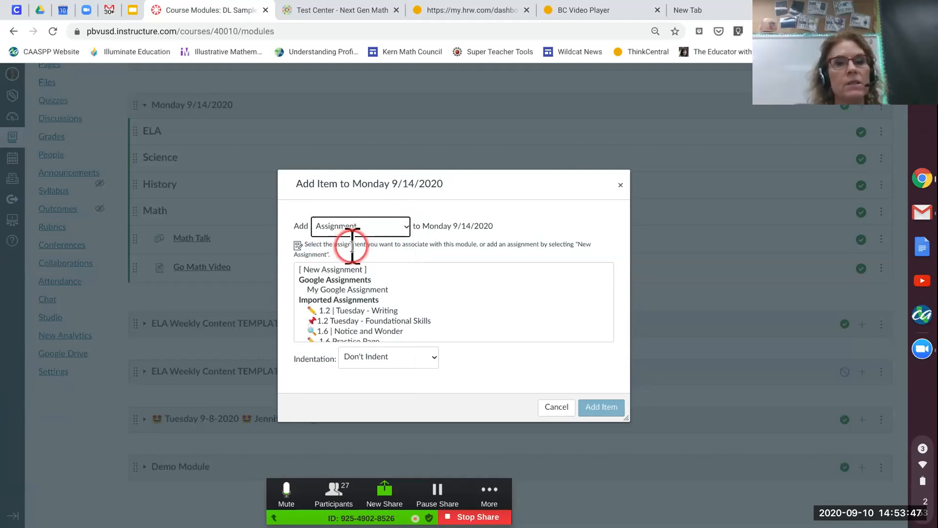
click(331, 269)
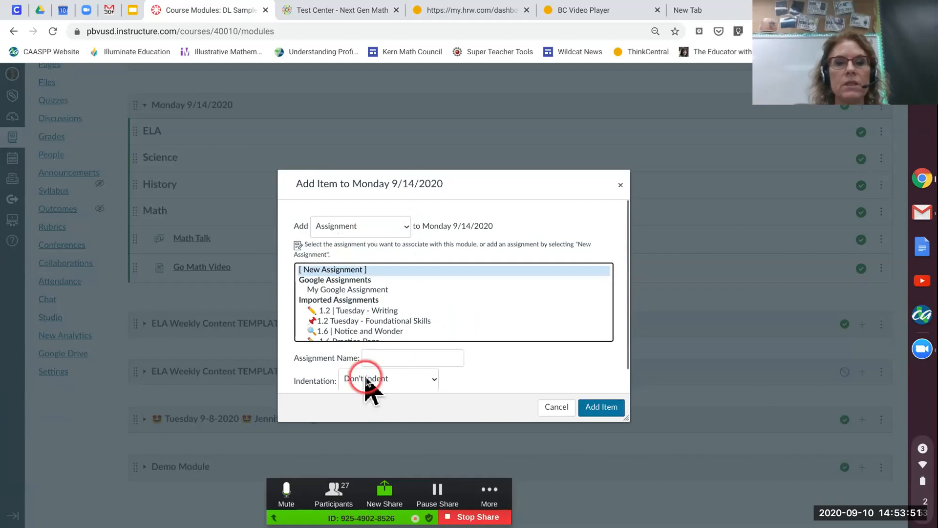
click(383, 357)
text(Next Gen #4)
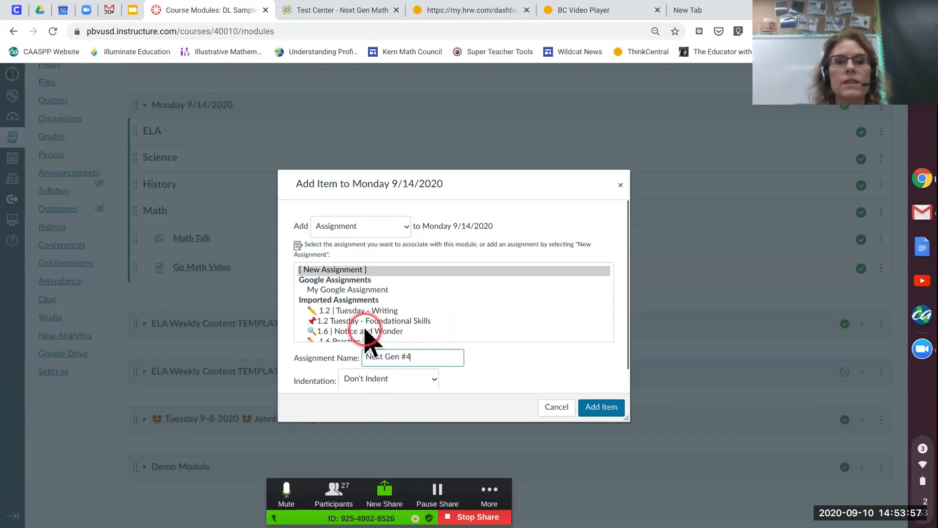
click(425, 379)
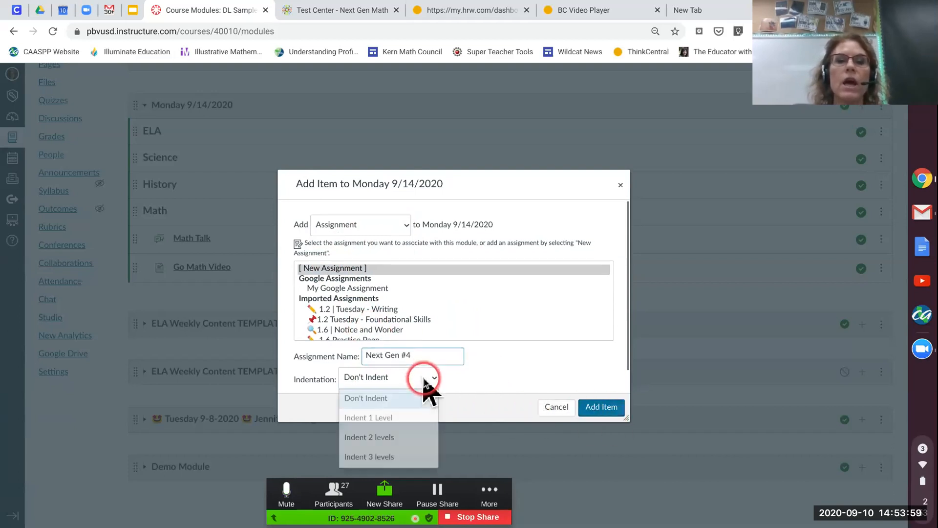
click(403, 418)
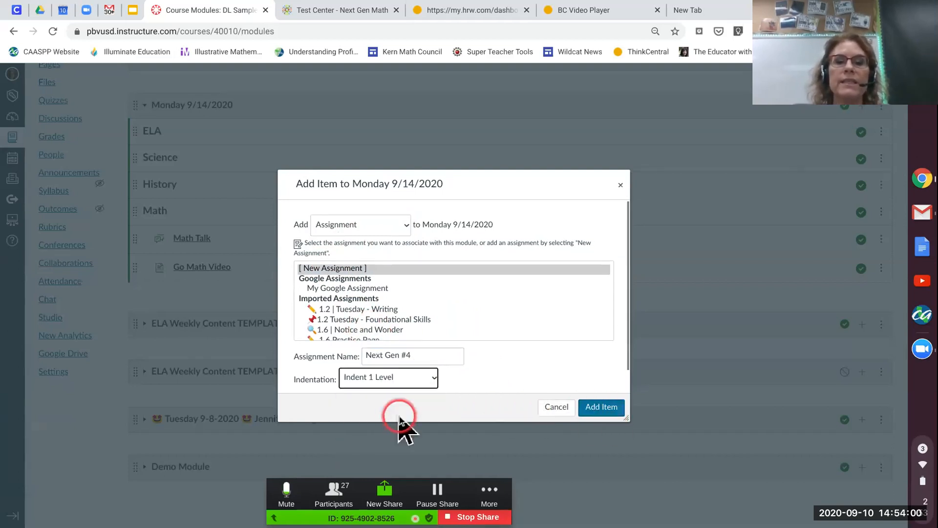
click(599, 413)
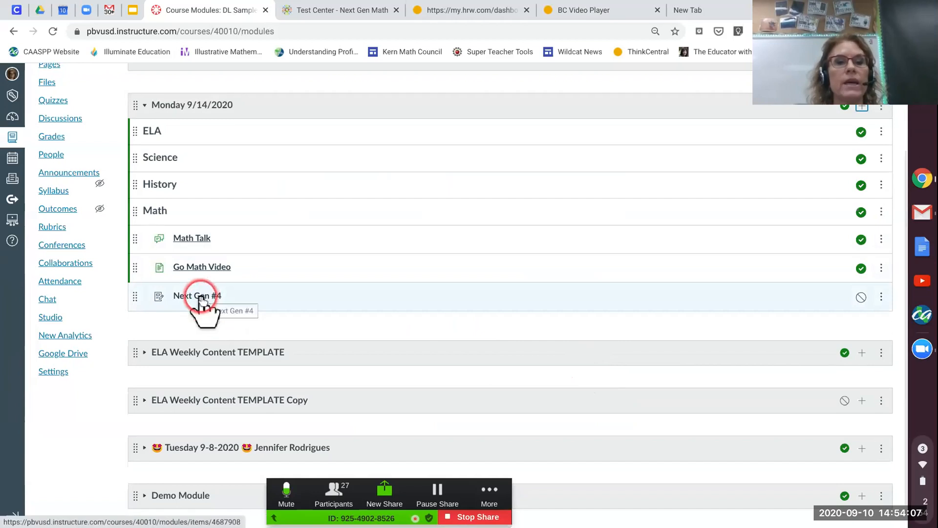
Open the Next Gen #4 assignment for editing and place the cursor in its empty description
click(205, 299)
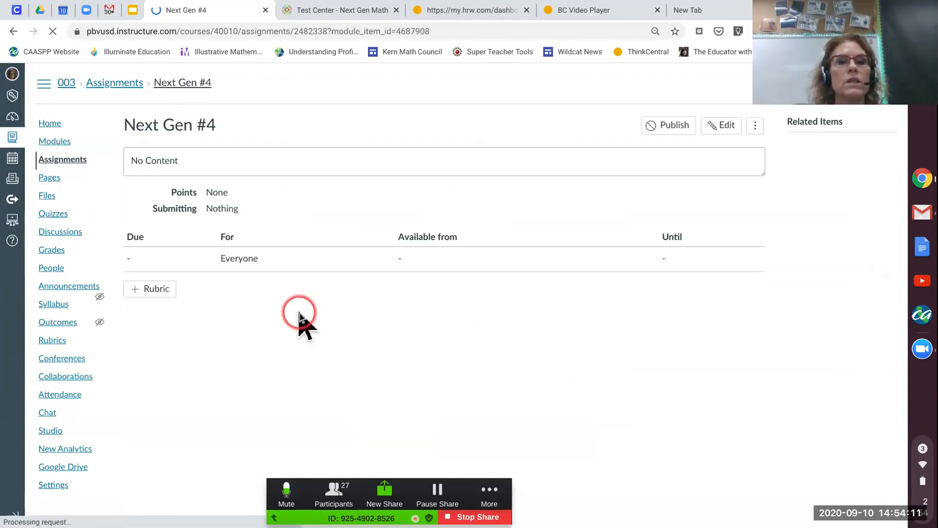
click(723, 128)
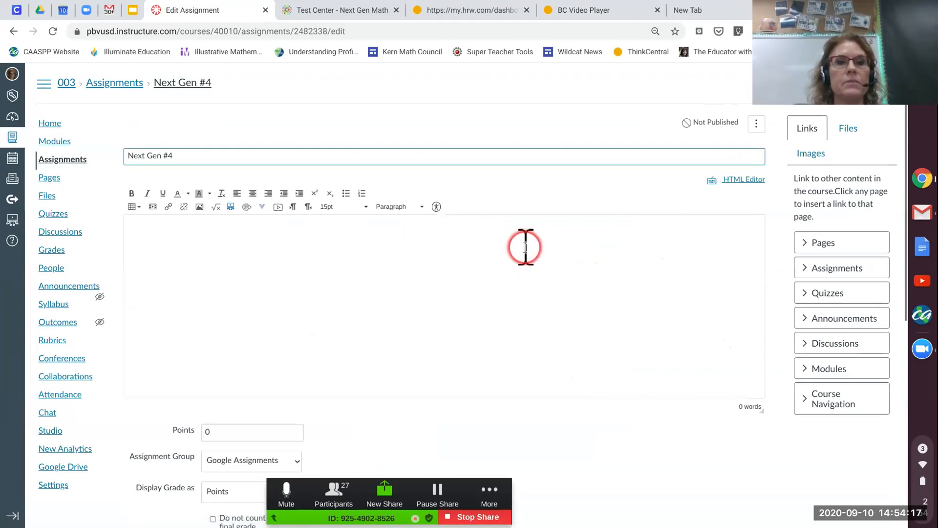
click(248, 250)
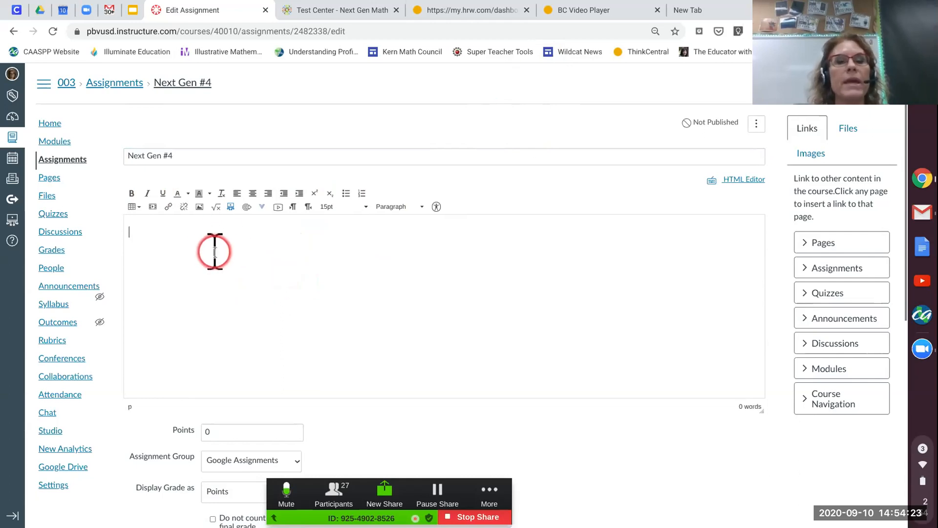
Look over the RP Review test in the Next Gen Math Test Center and copy its web address
click(355, 11)
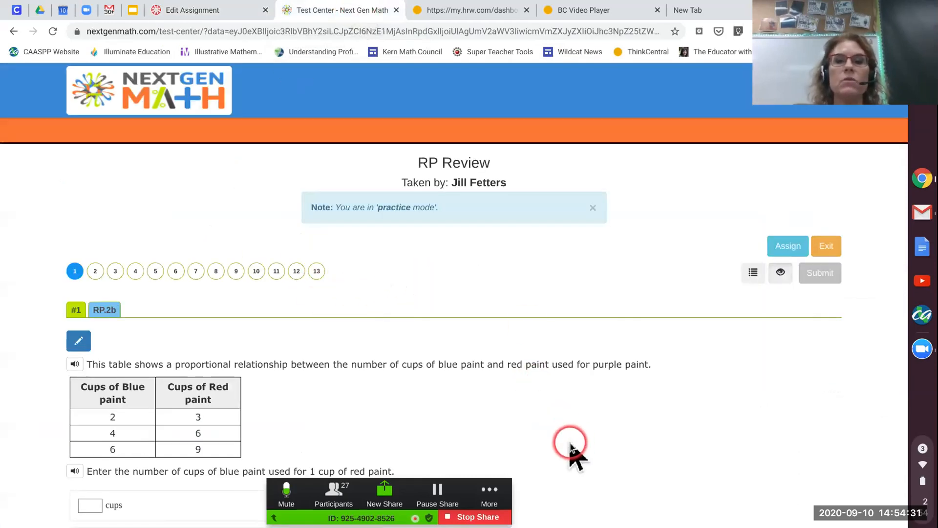
scroll(580, 443, down, 5)
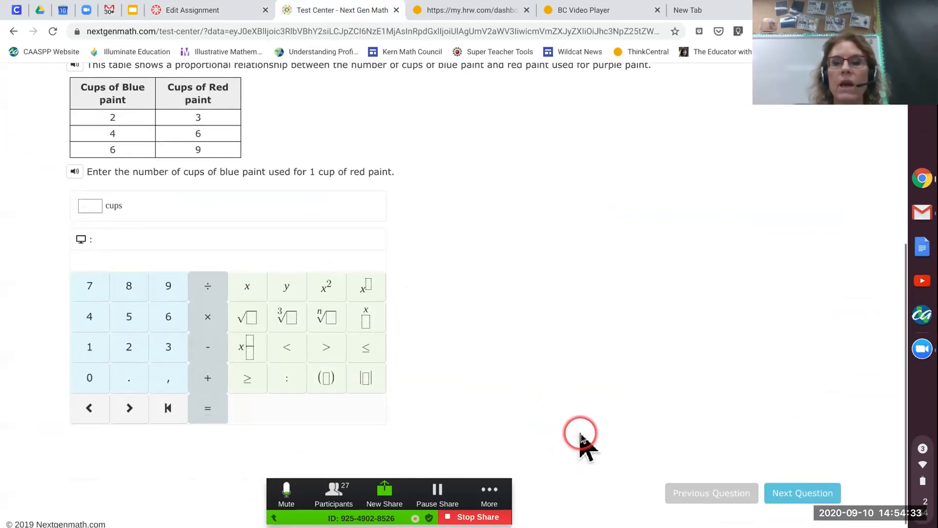
scroll(582, 442, up, 5)
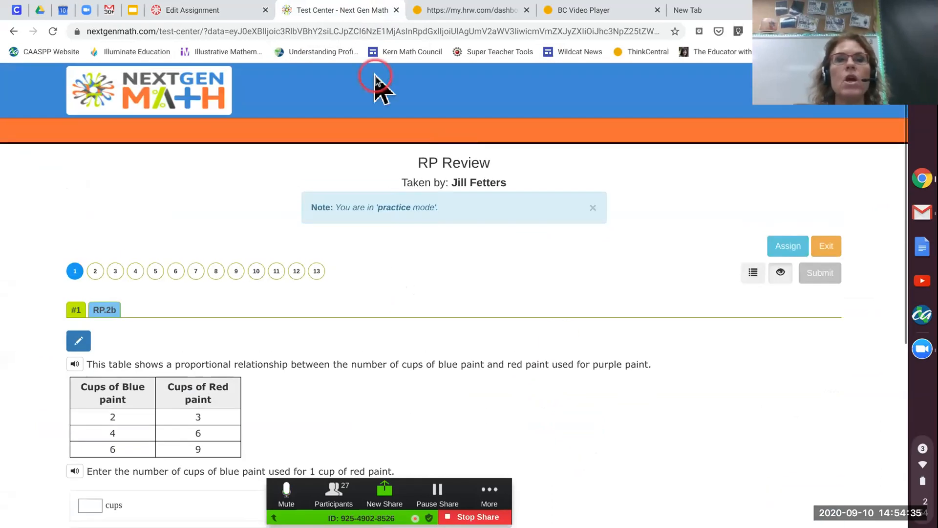
click(317, 30)
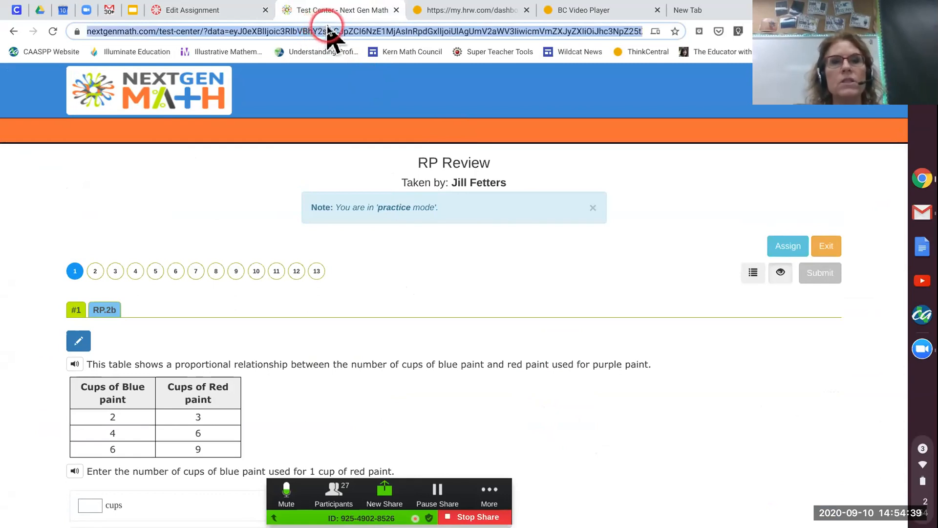
Write "PLease complete this assignment in Next Gen." in the Canvas assignment description and link the words Next Gen to the copied address
click(209, 11)
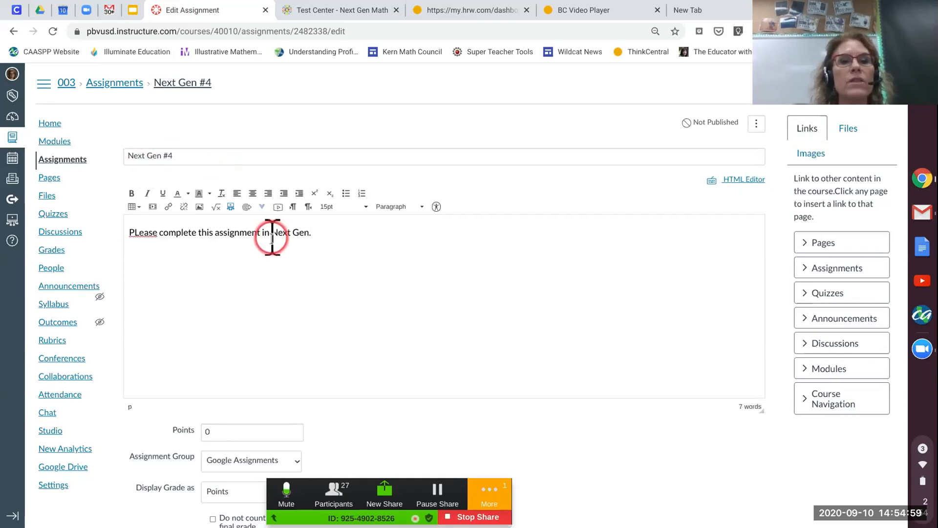
drag(272, 232, 309, 233)
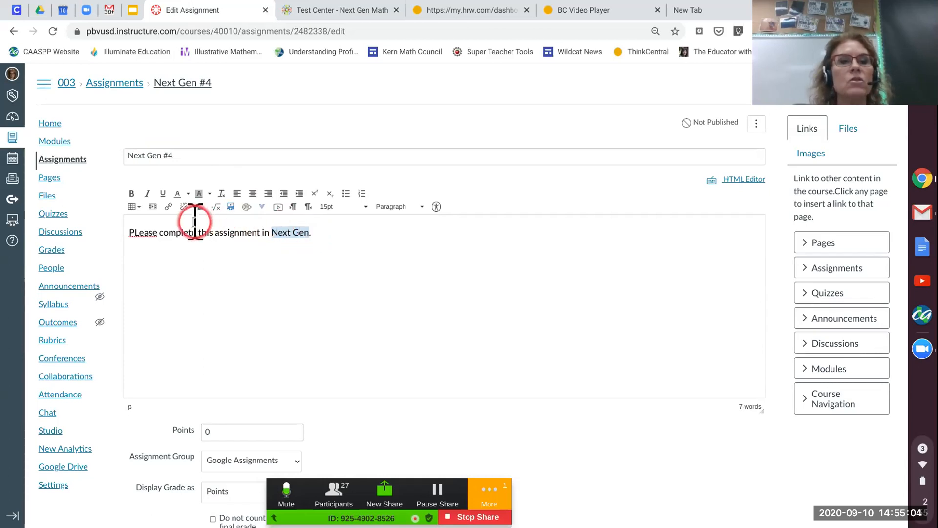
click(168, 208)
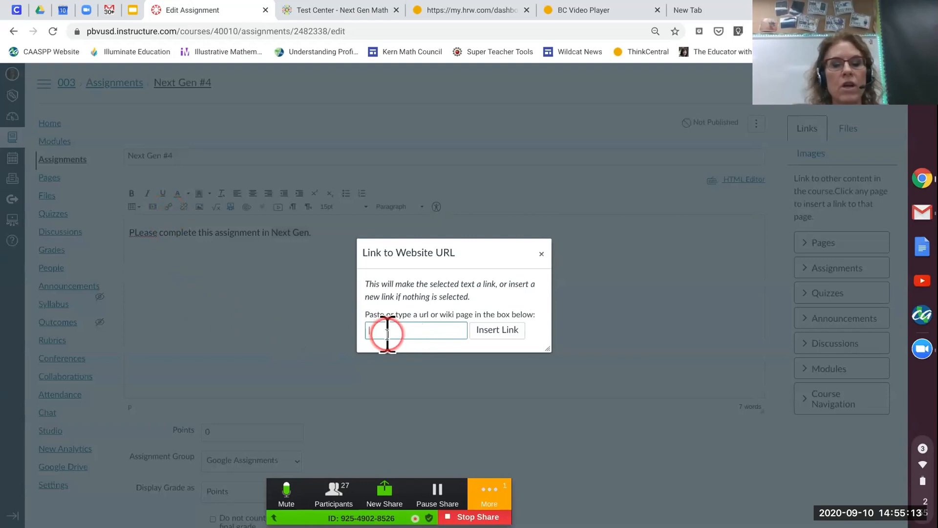
click(495, 331)
click(346, 297)
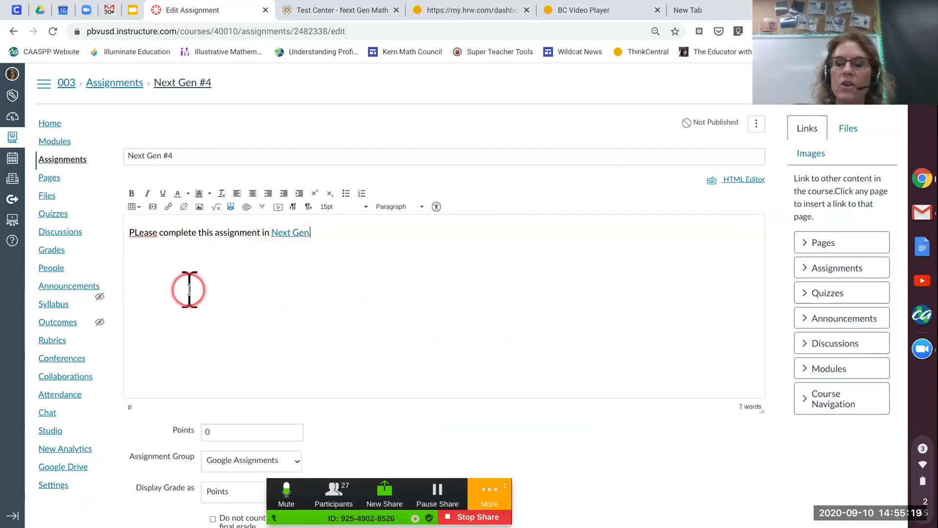
key(Return)
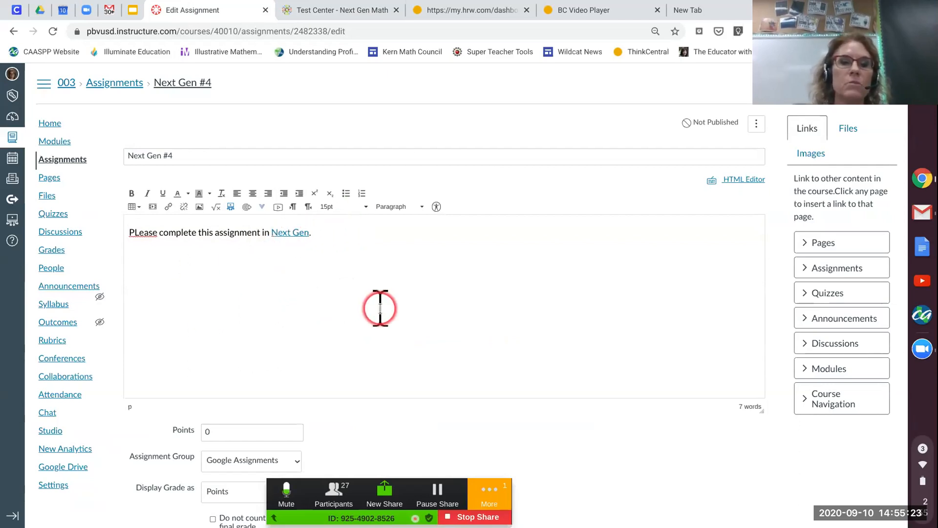
Set the assignment's points to 20 and its assignment group to Imported Assignments
scroll(377, 313, down, 5)
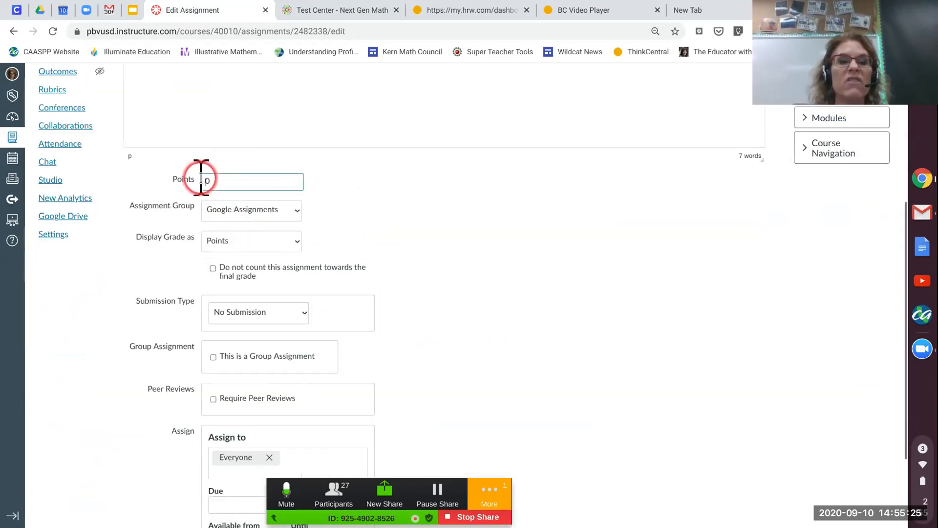
click(243, 182)
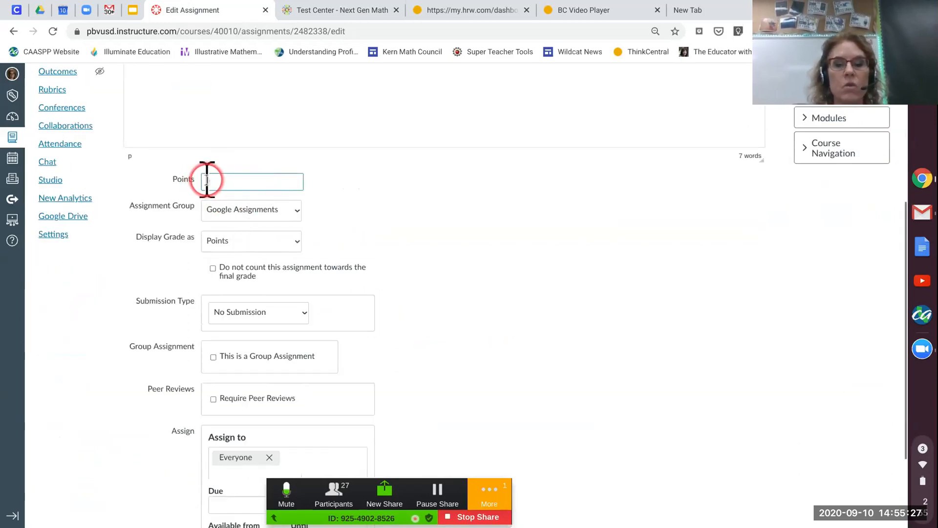
text(20)
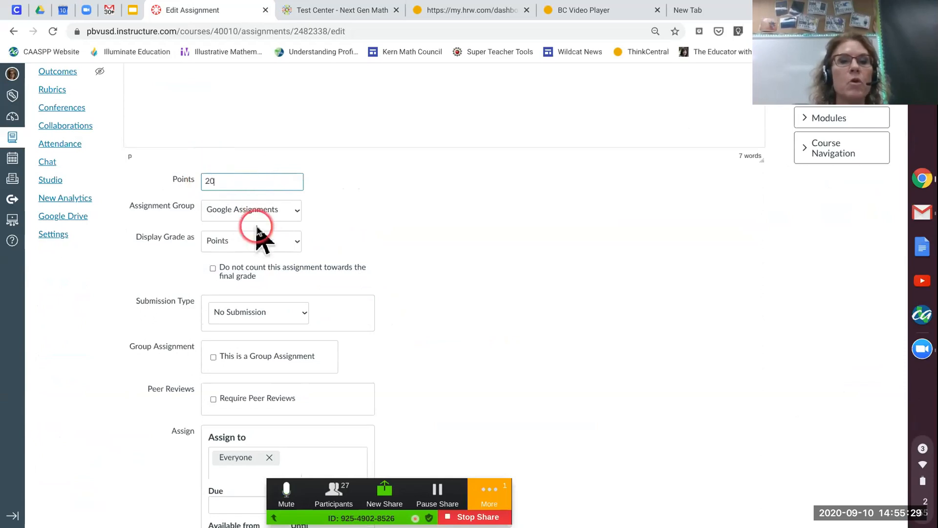
click(263, 210)
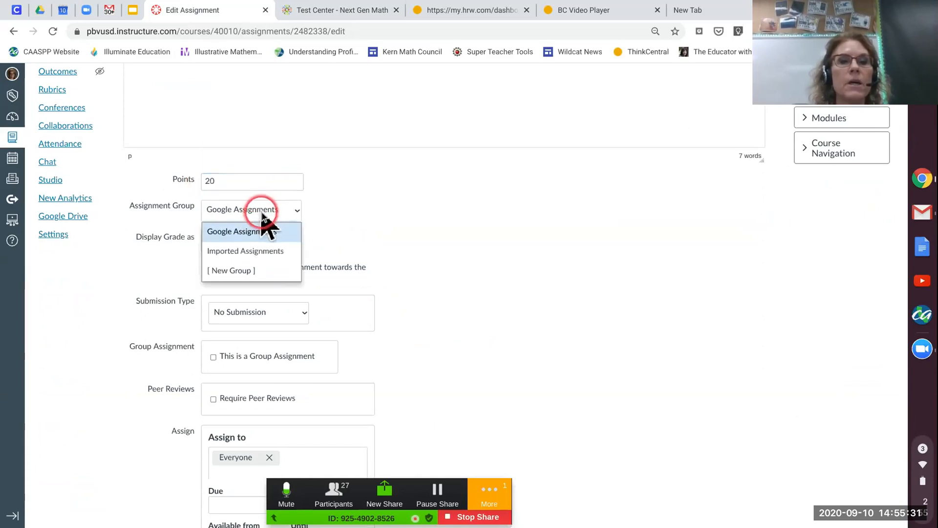
click(249, 252)
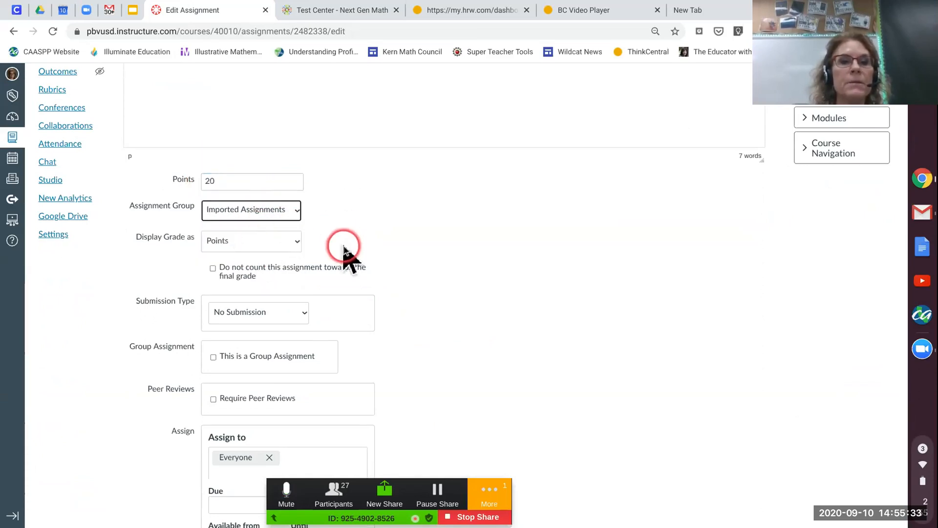
Save and publish the Next Gen #4 assignment and return to the Monday 9/14/2020 module on the Modules page
scroll(399, 298, down, 1)
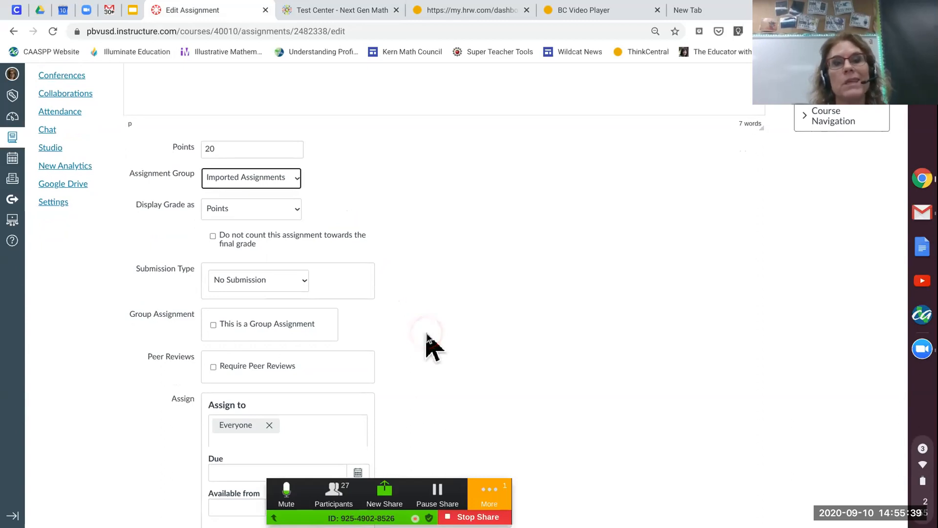
scroll(428, 334, down, 3)
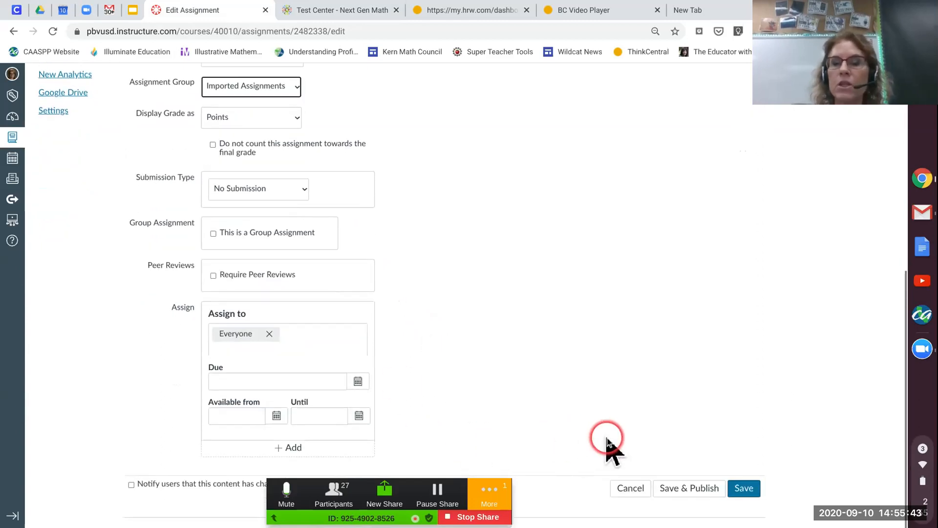
click(677, 488)
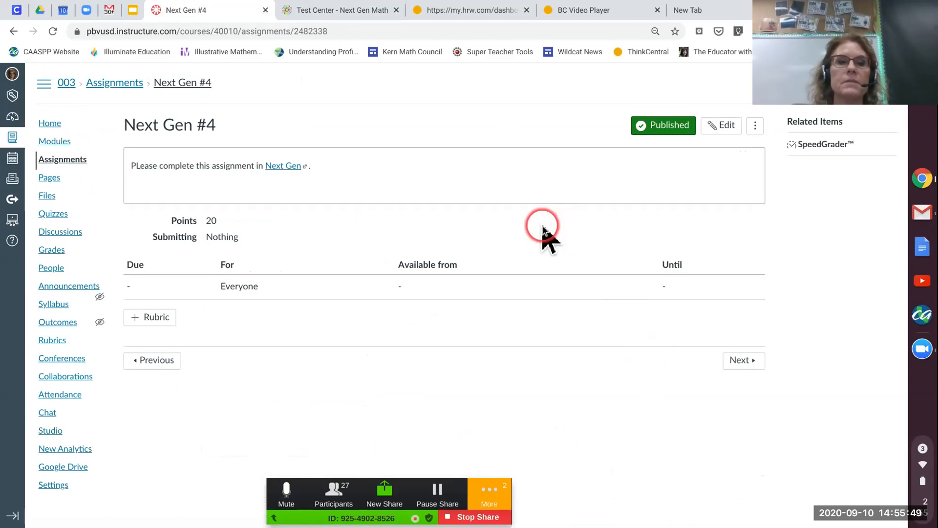
click(55, 143)
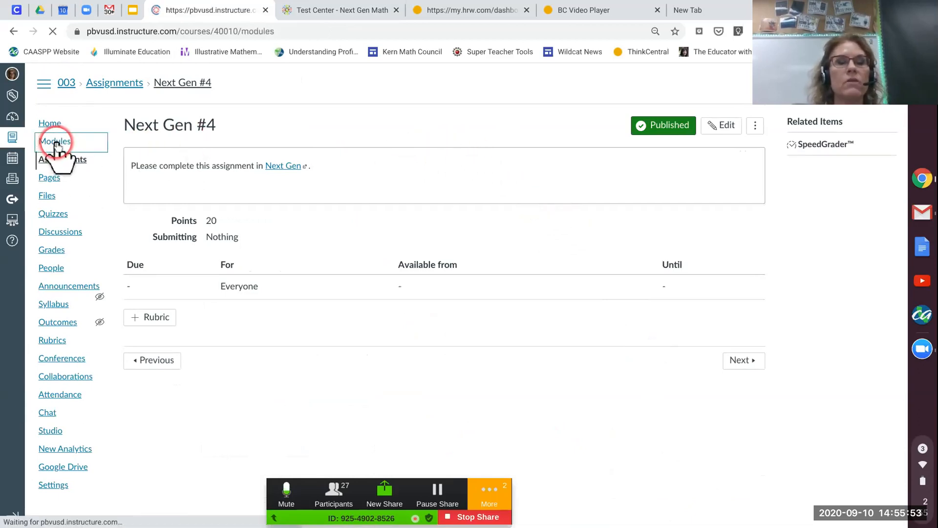
scroll(63, 147, down, 3)
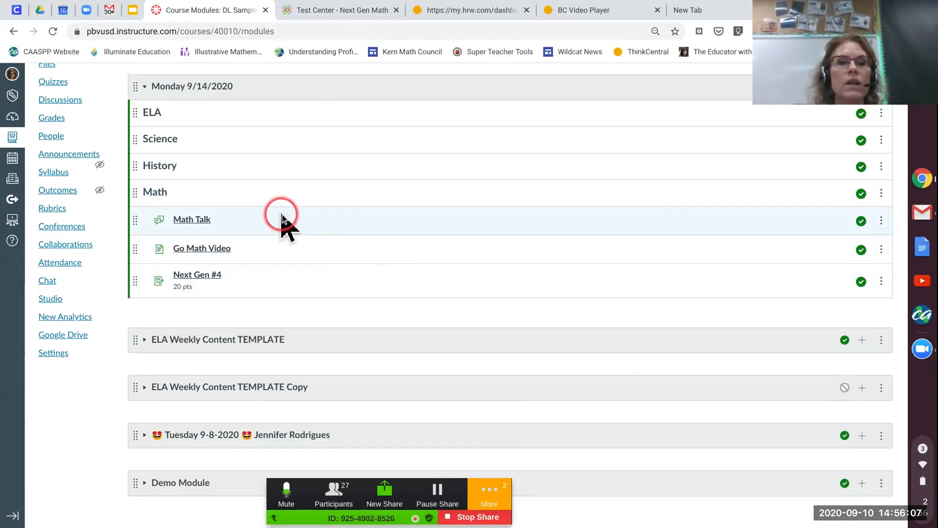
Open the Math Talk discussion from the module and review its instructions, embedded slide and reply area
click(187, 220)
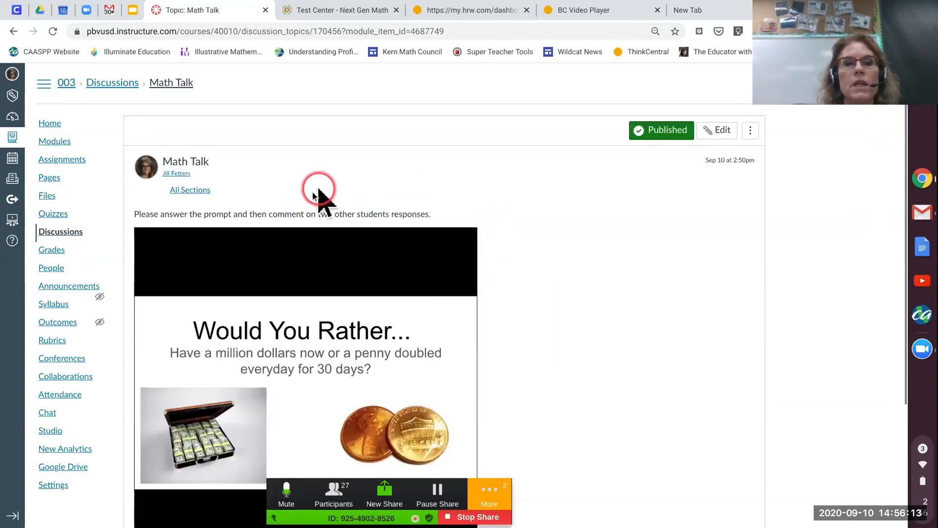
scroll(557, 362, down, 3)
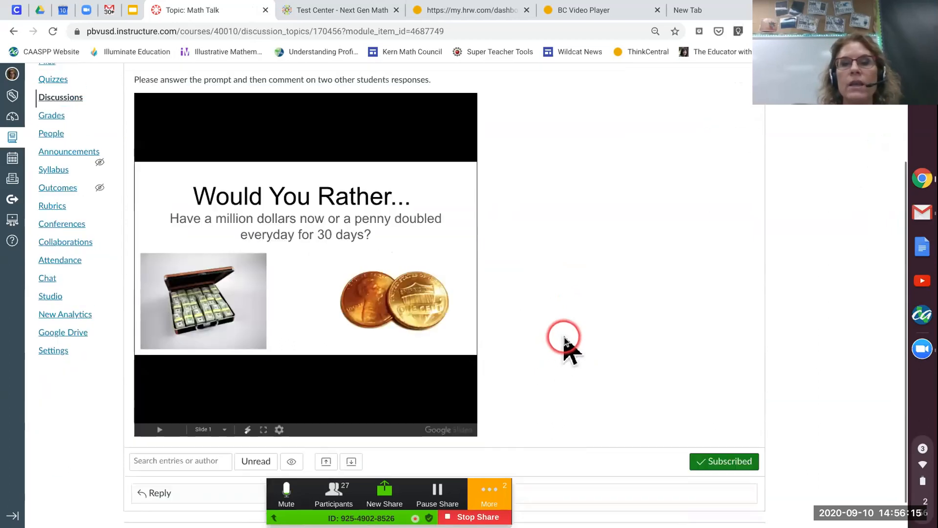
scroll(562, 343, down, 1)
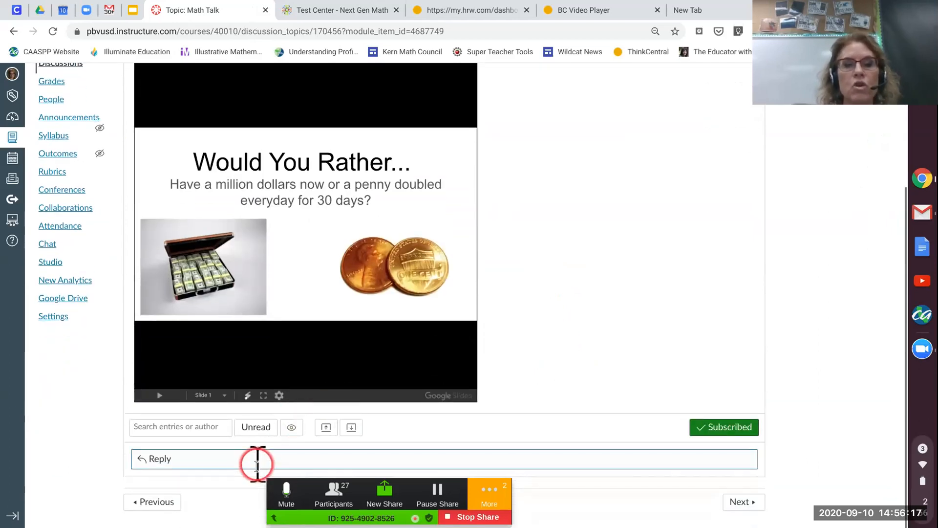
click(259, 459)
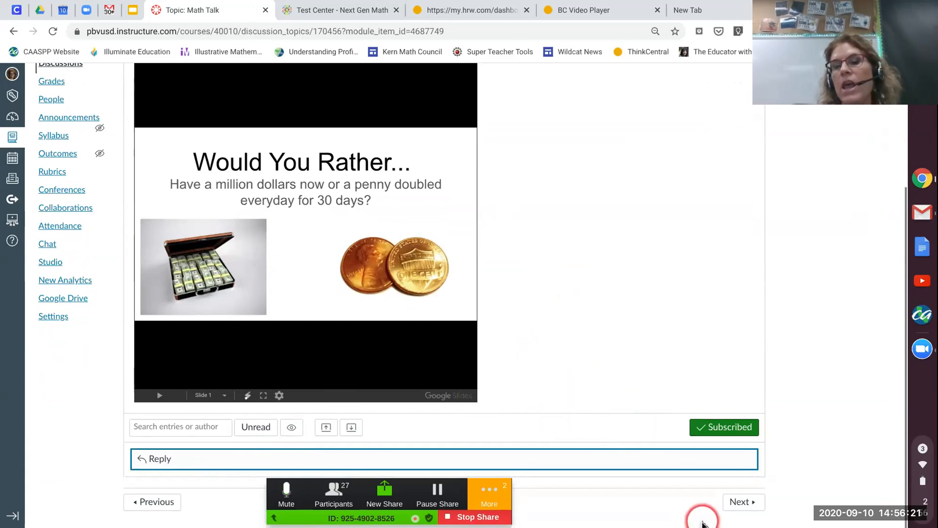
Advance to the Go Math Video page, test its video link and return to the Canvas page
click(748, 506)
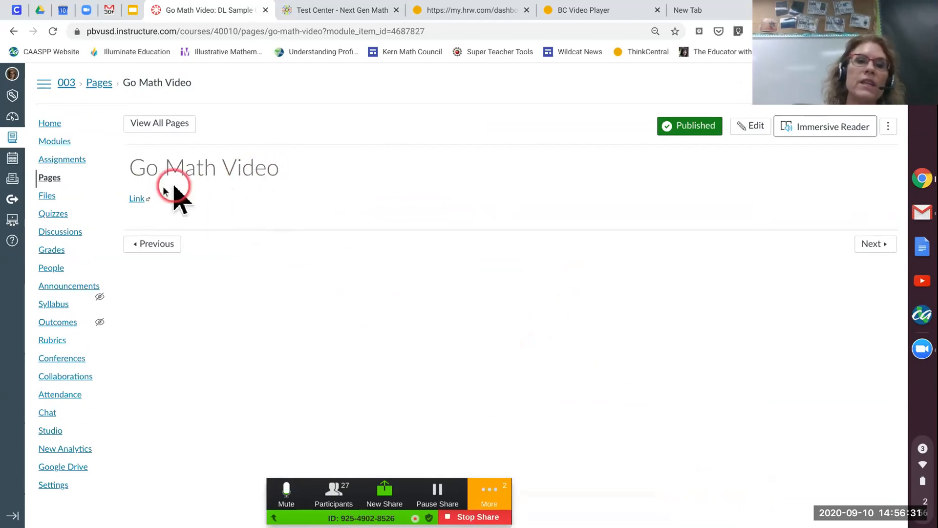
click(139, 199)
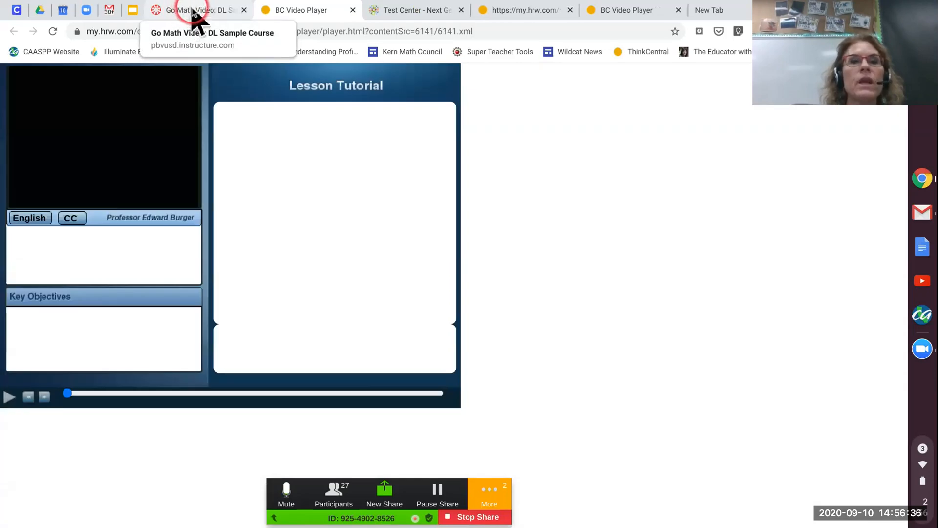
click(192, 10)
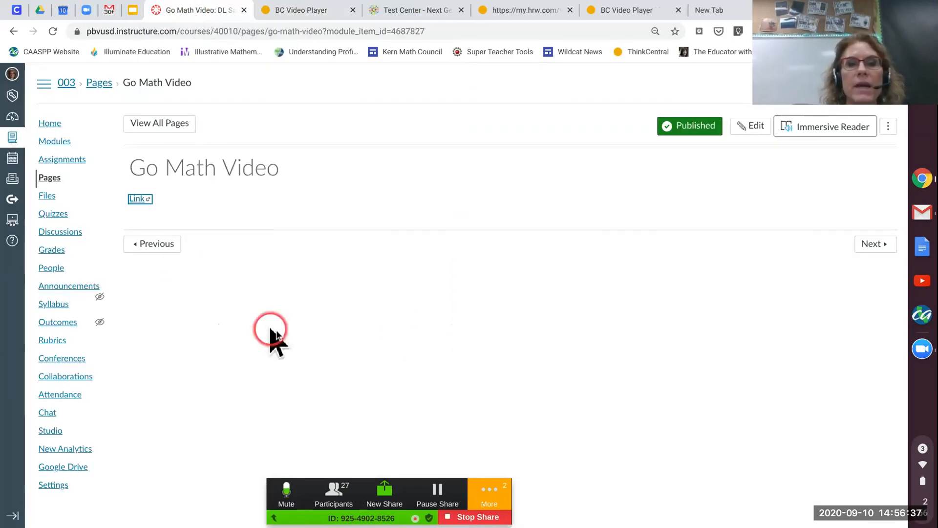
Advance to the Next Gen #4 assignment to review it and go back to the course's Modules page
click(869, 252)
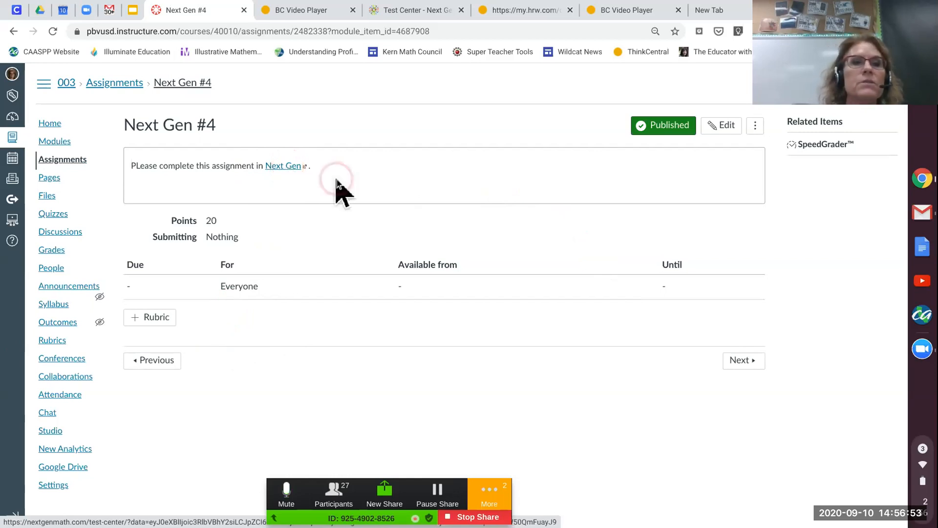
click(63, 141)
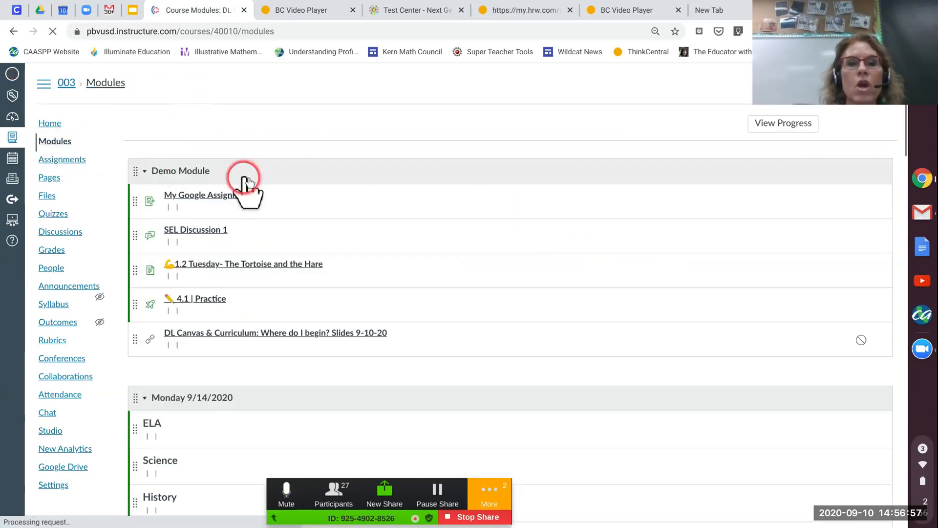
scroll(466, 328, down, 3)
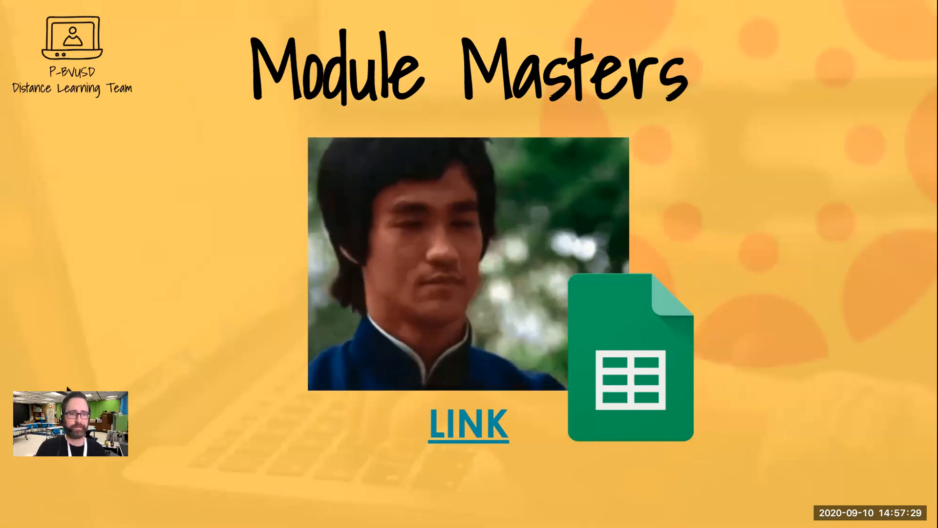
Open the spreadsheet linked on the Module Masters slide
mouse_move(117, 478)
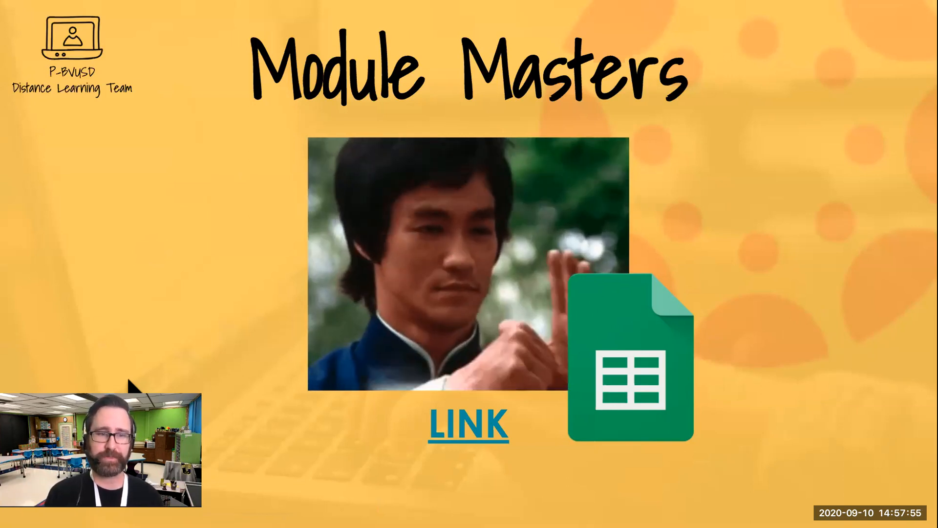
mouse_move(127, 431)
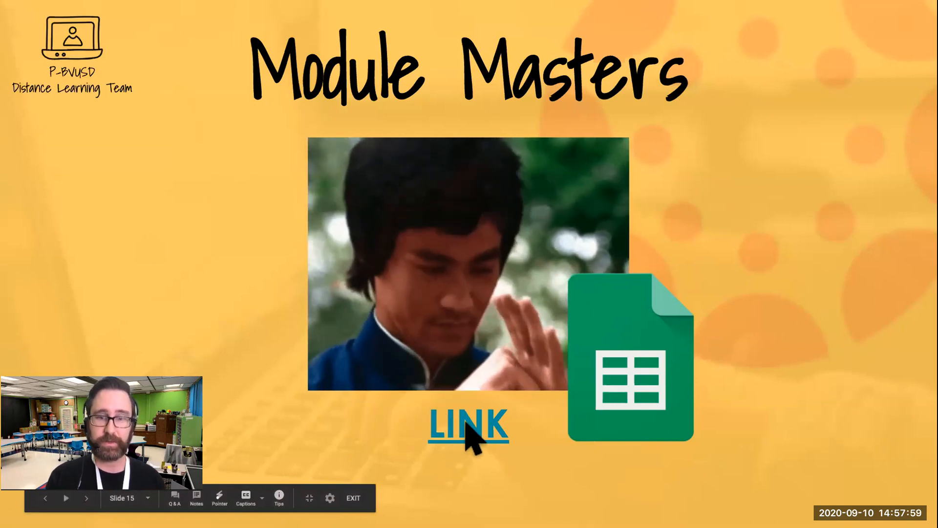
click(463, 424)
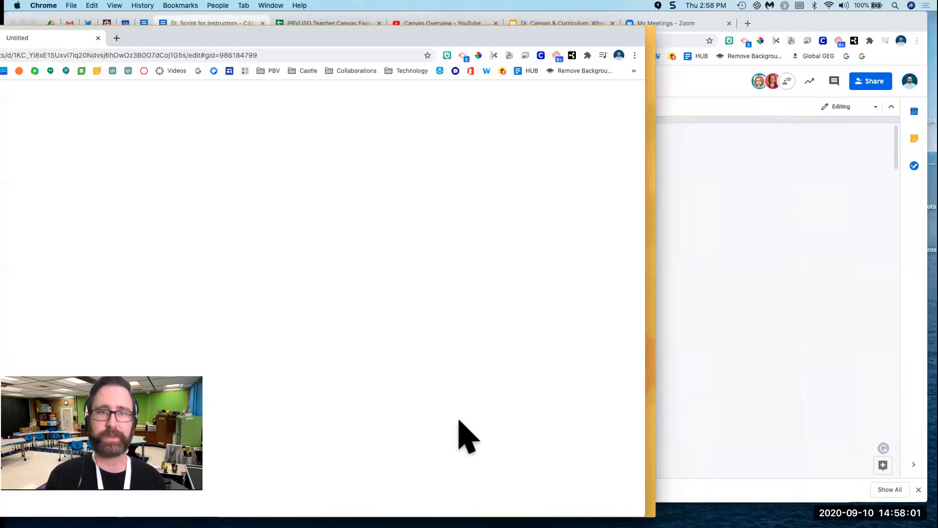
Move the spreadsheet's browser window fully into view and select the spreadsheet's web address
drag(283, 42, 461, 18)
click(164, 41)
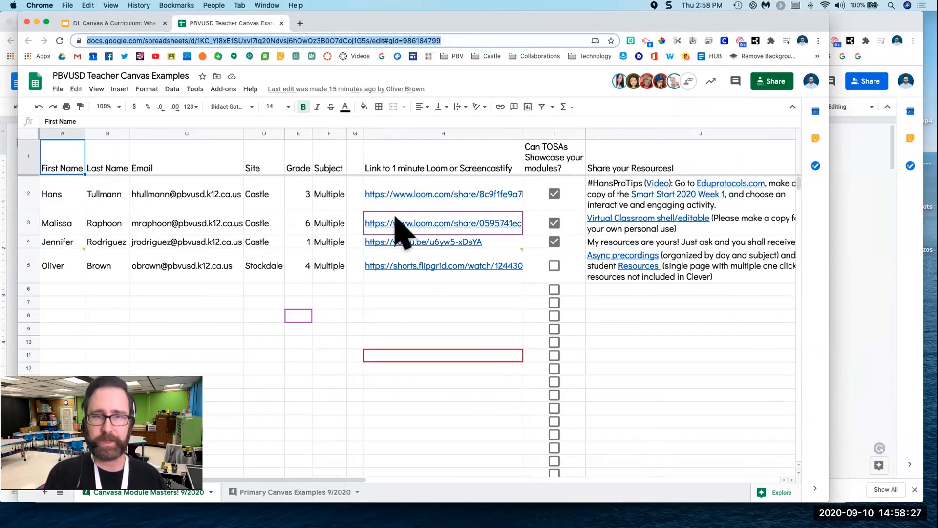
Open the Loom link in the grade 6 teacher's row and play the Canvas Virtual Classroom video in full screen
click(413, 230)
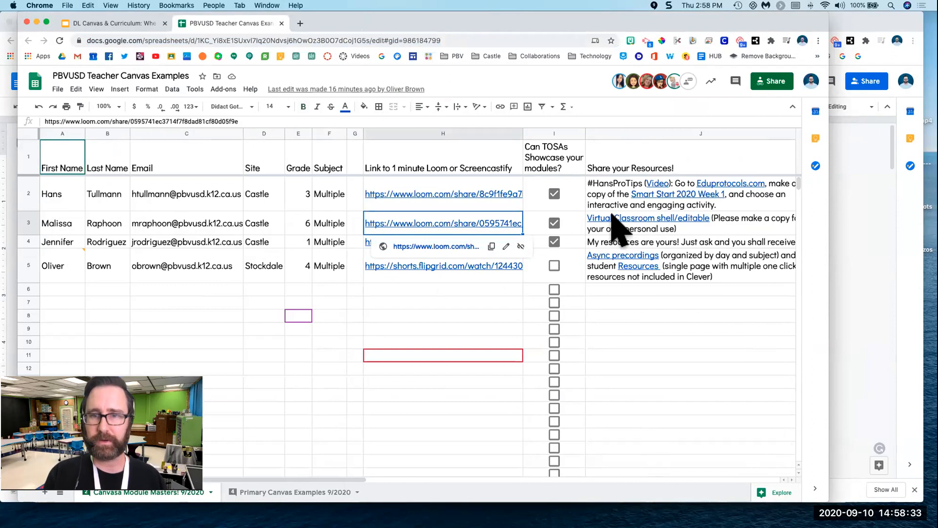
mouse_move(612, 215)
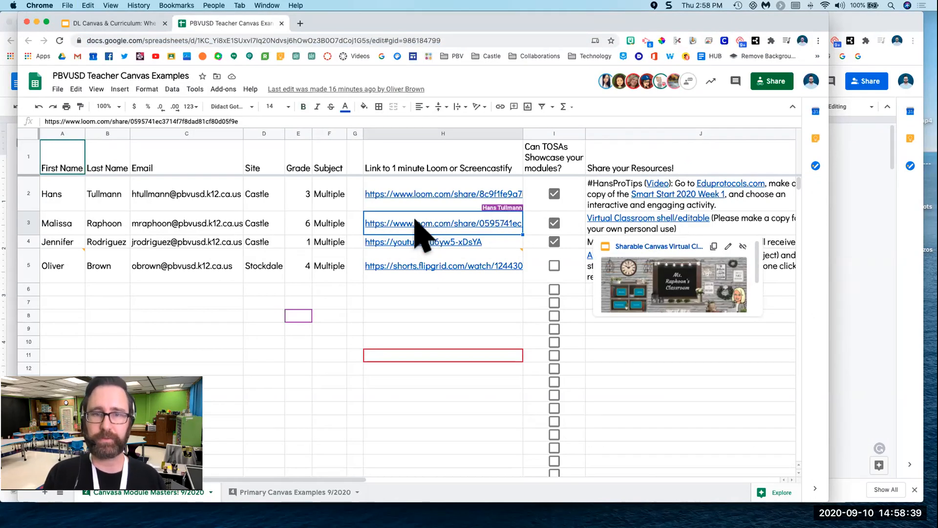
mouse_move(421, 234)
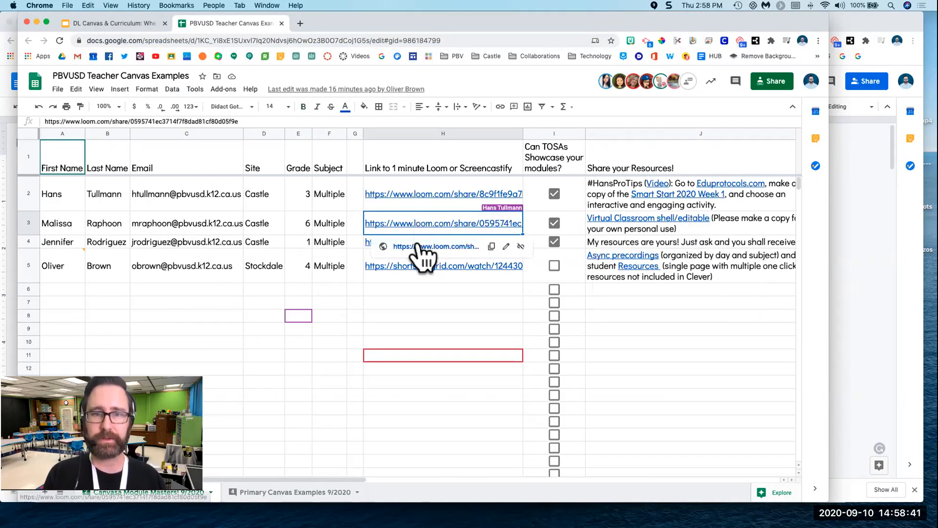
click(422, 247)
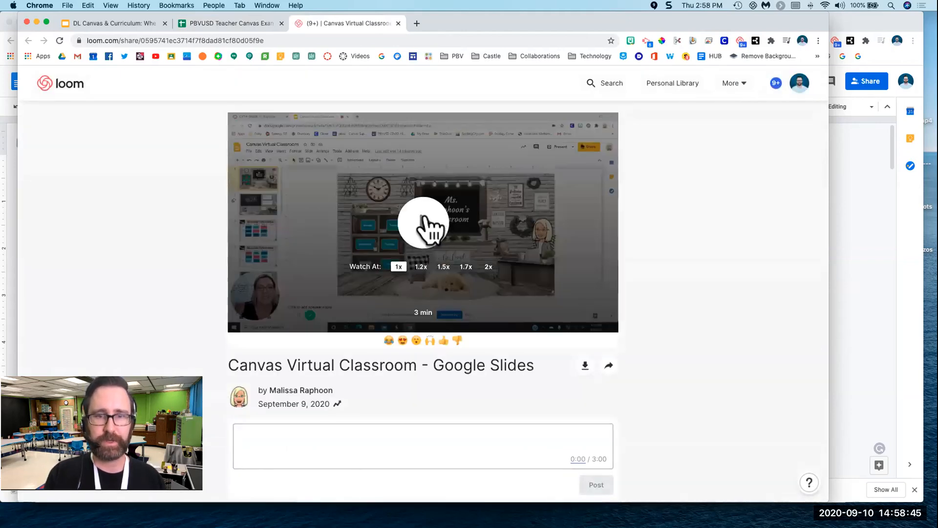
click(426, 220)
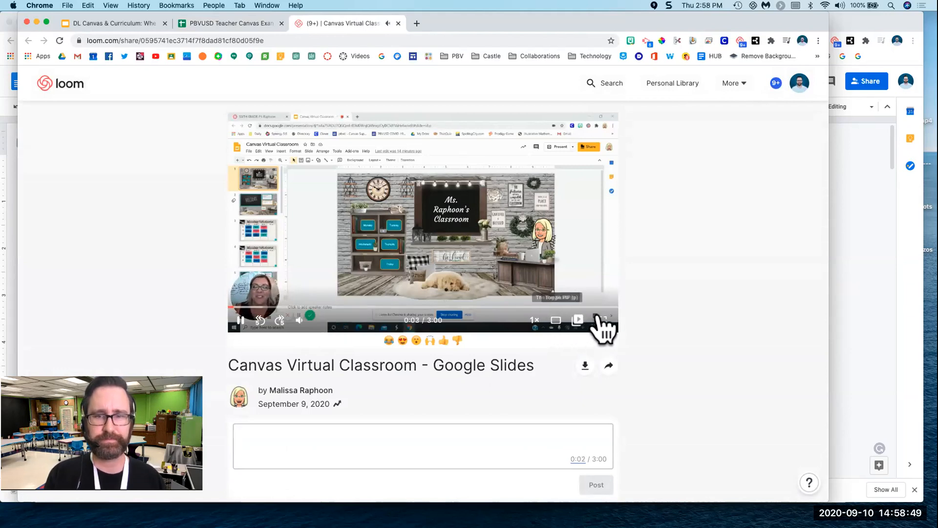
click(603, 321)
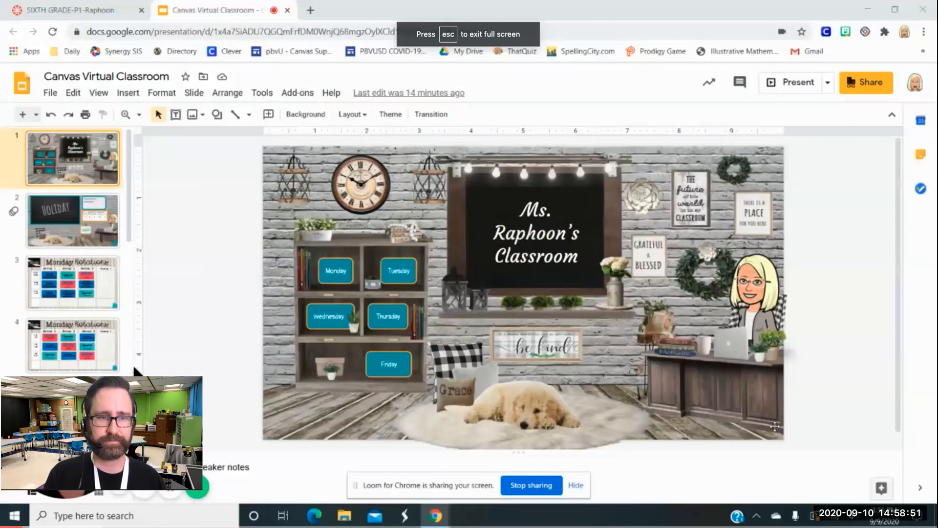